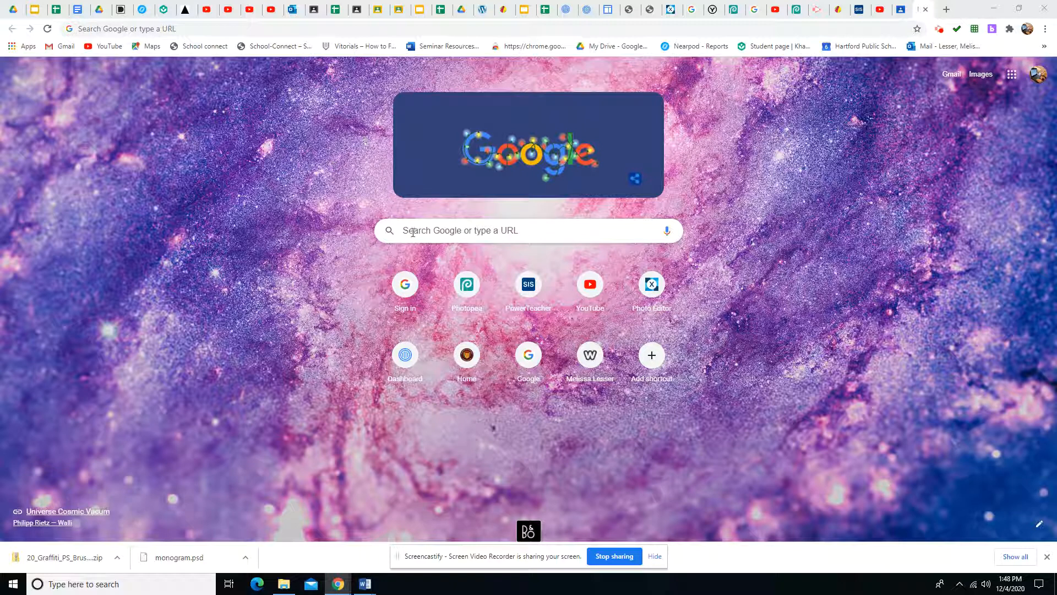
# Step: Search Google for "pixlr" and open the Pixlr E editor from the results
pyautogui.click(409, 227)
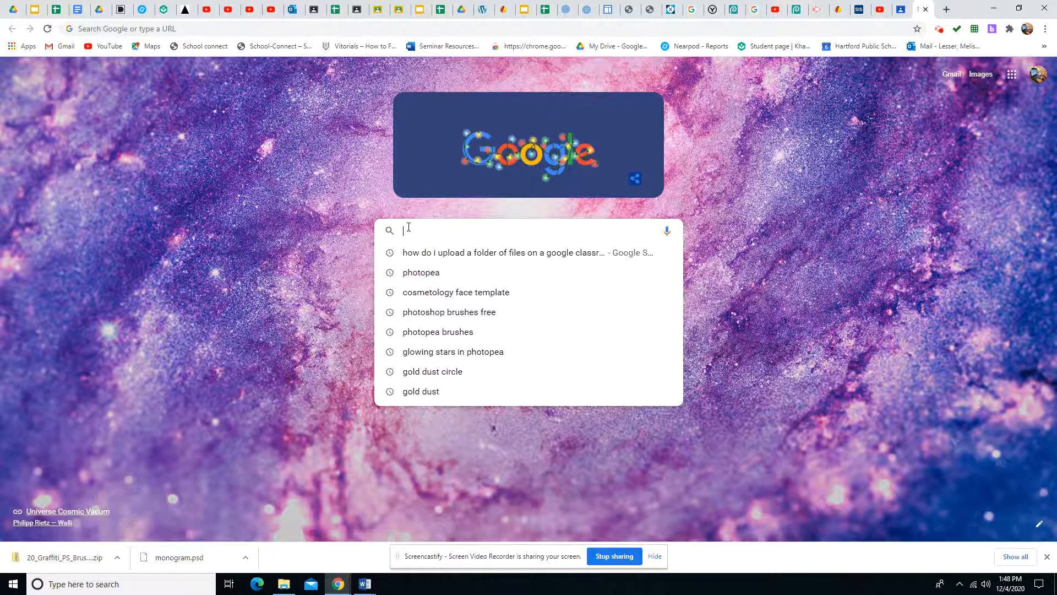
pyautogui.write('pixlr')
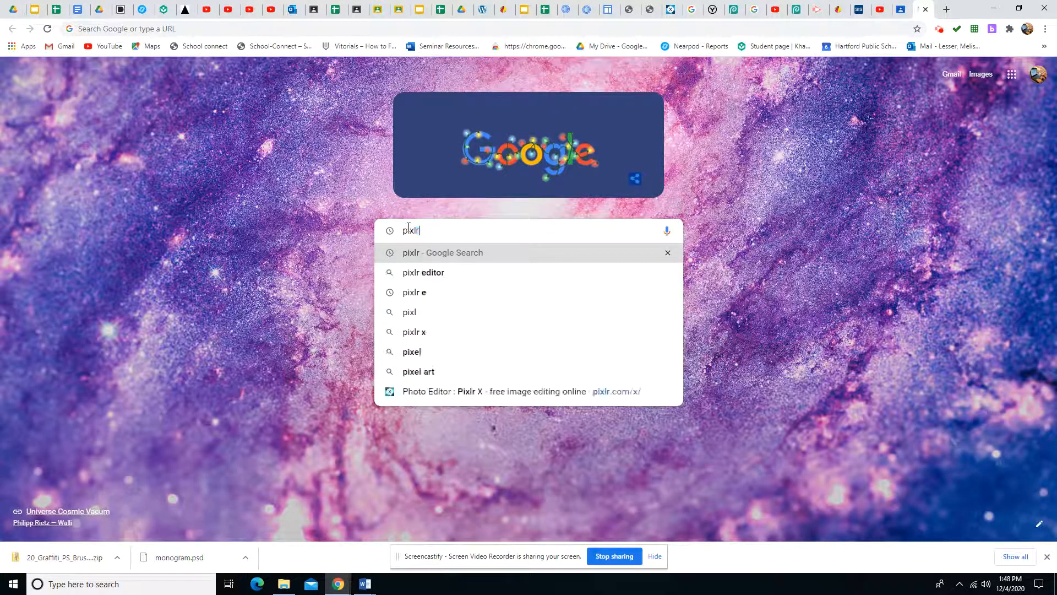
pyautogui.press('Return')
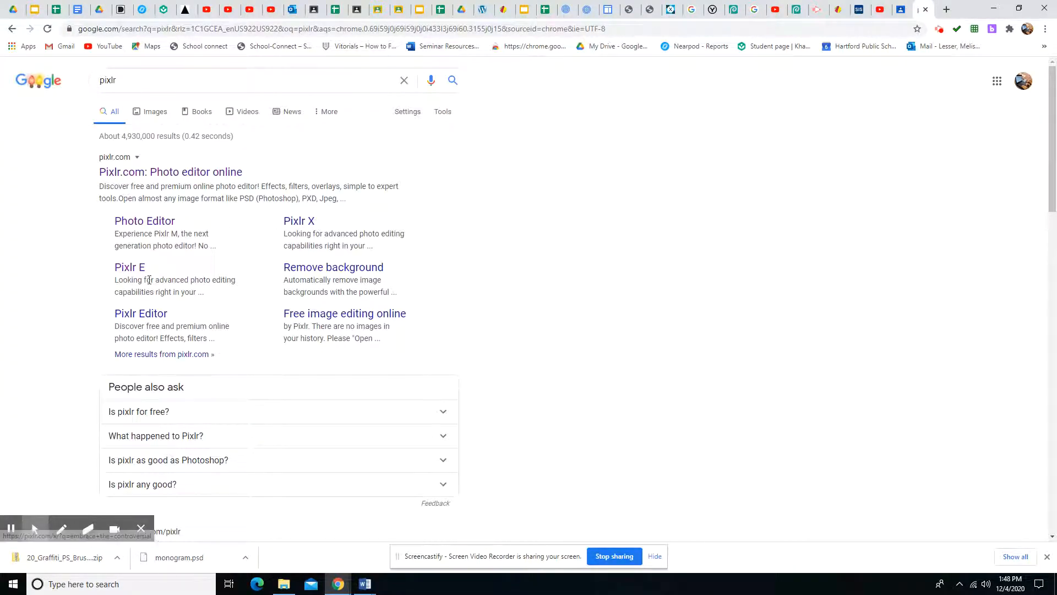
pyautogui.click(130, 268)
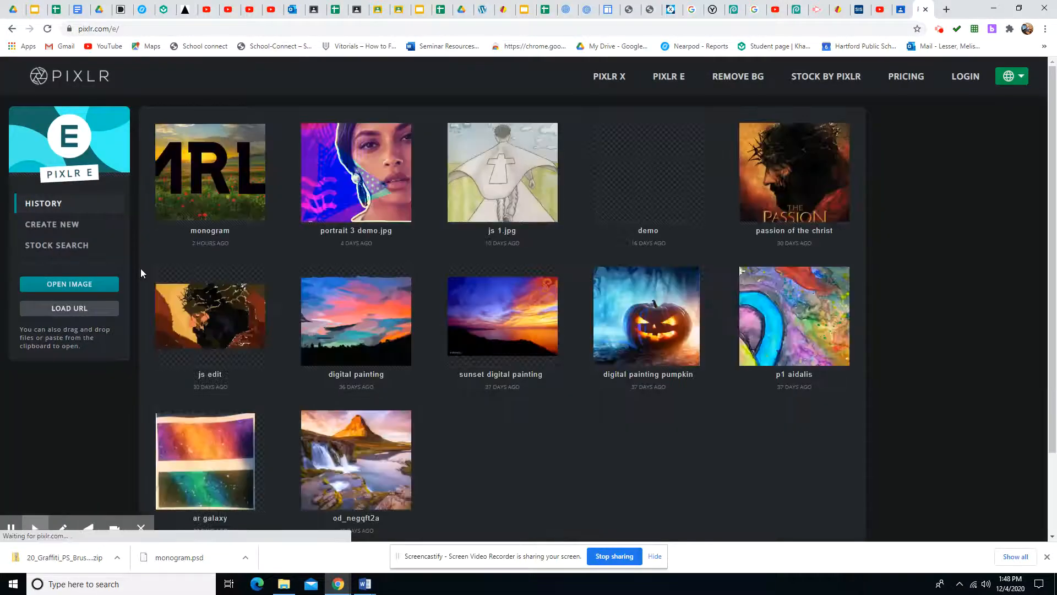
# Step: Create a new image with the Instagram 1080x1080 preset, named "Among Us Example"
pyautogui.click(51, 225)
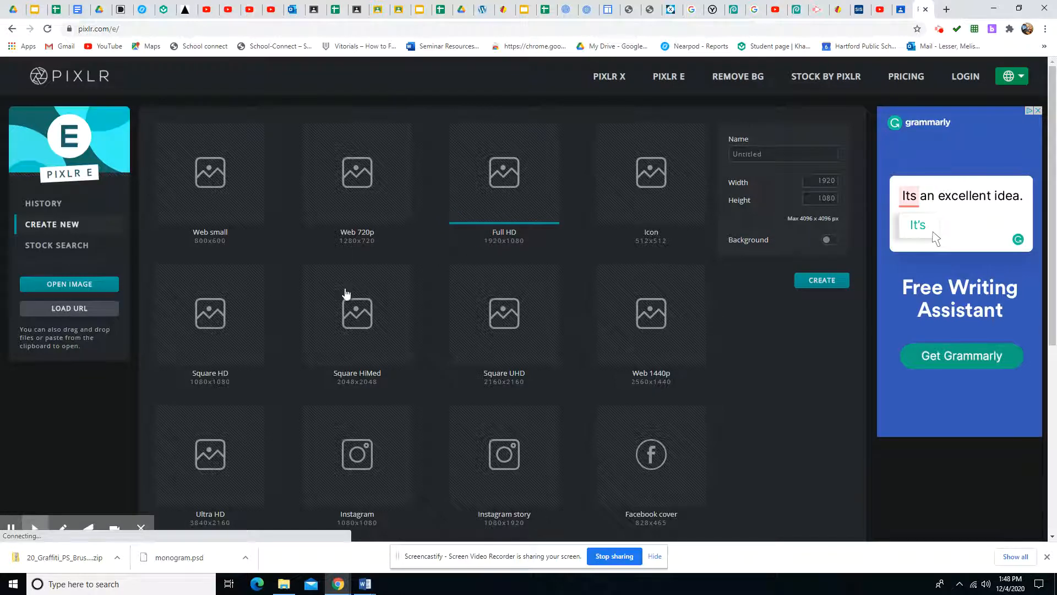
pyautogui.scroll(-2, 347, 291)
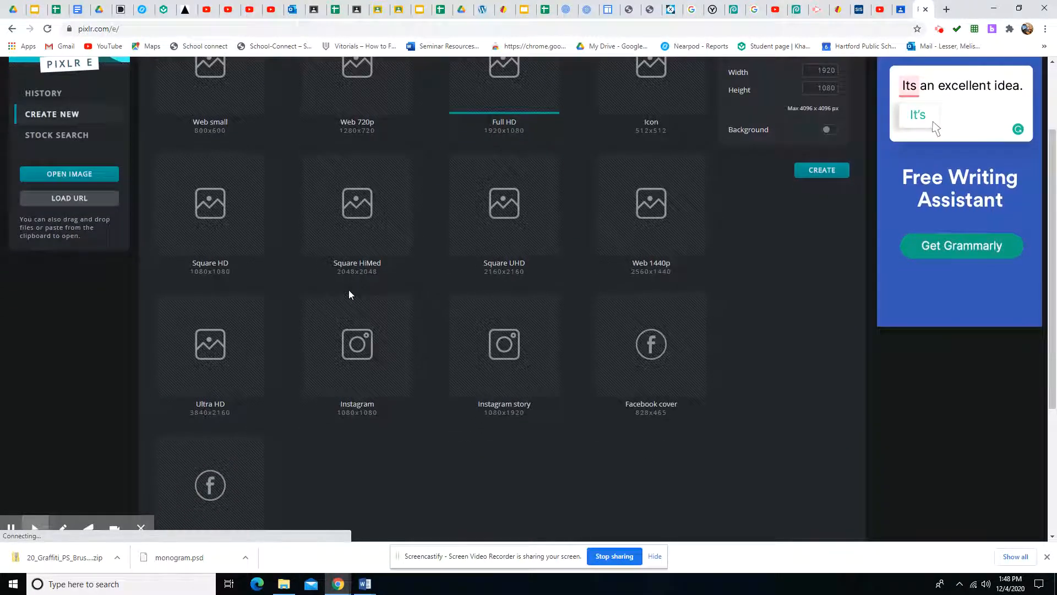
pyautogui.click(361, 344)
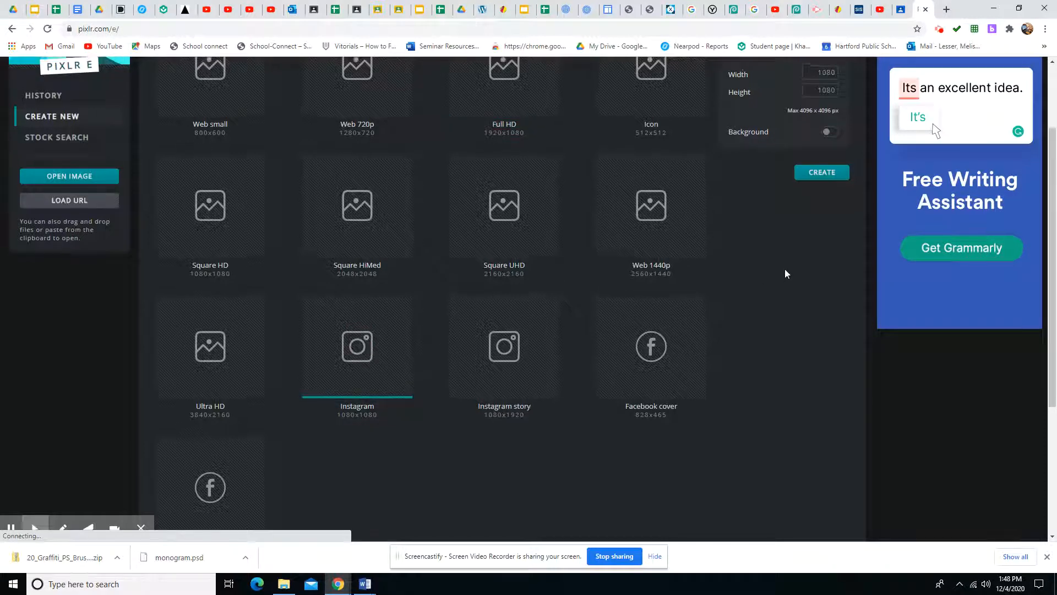
pyautogui.scroll(2, 784, 269)
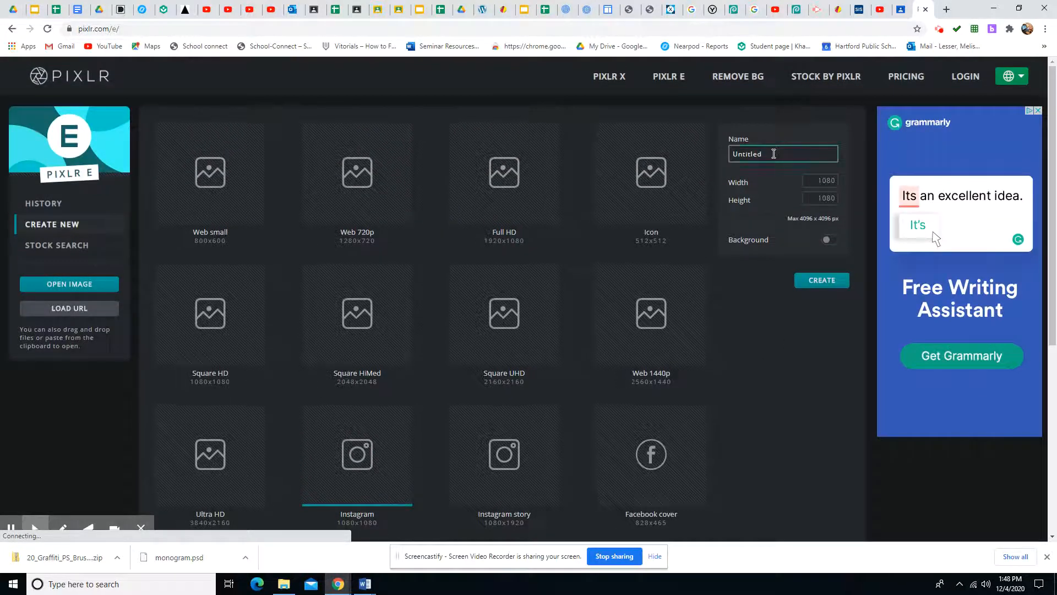
pyautogui.write('Am')
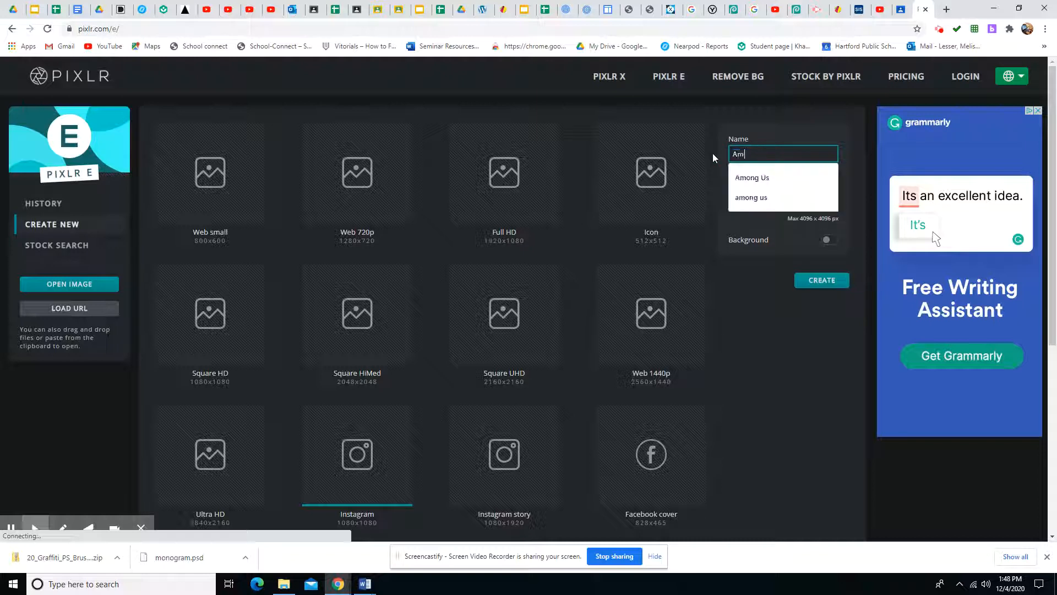
pyautogui.write('ong Us Example')
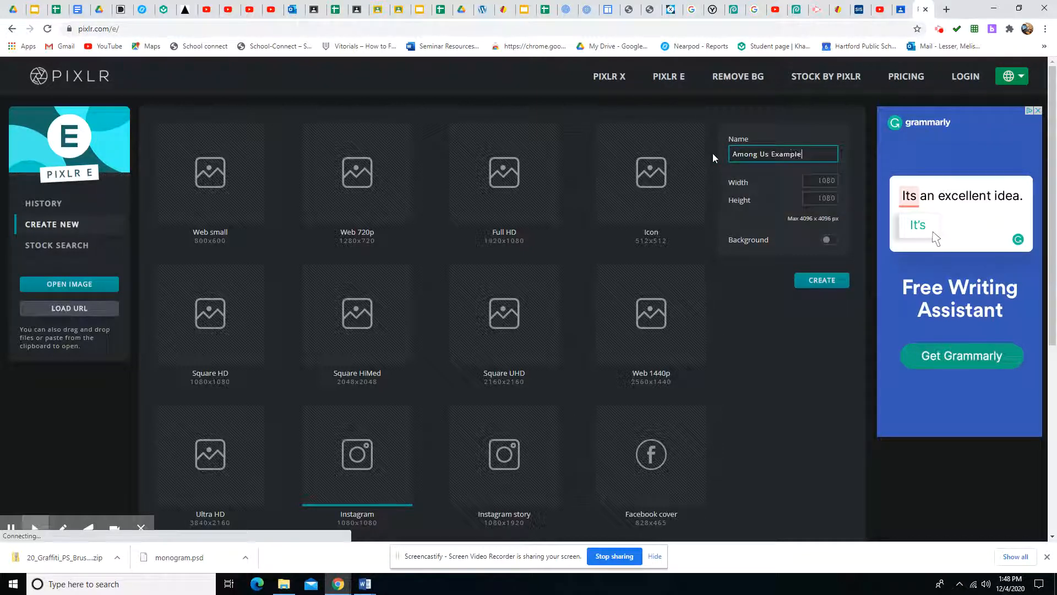
pyautogui.click(825, 281)
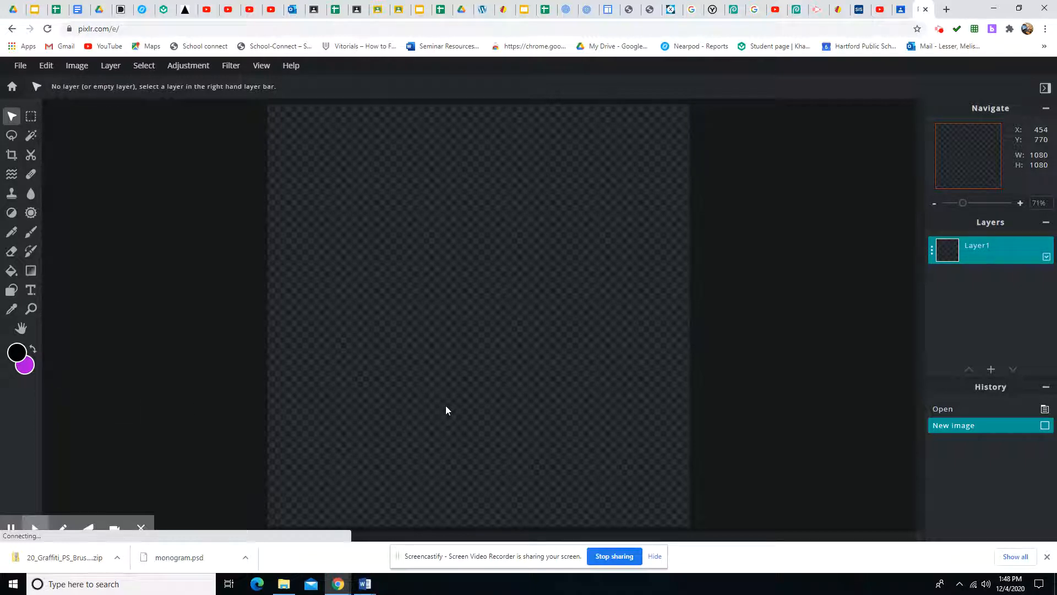
# Step: Switch to Google Classroom, view the "Among Us Scene" assignment and open its Among Us Avatar Maker link
pyautogui.click(899, 9)
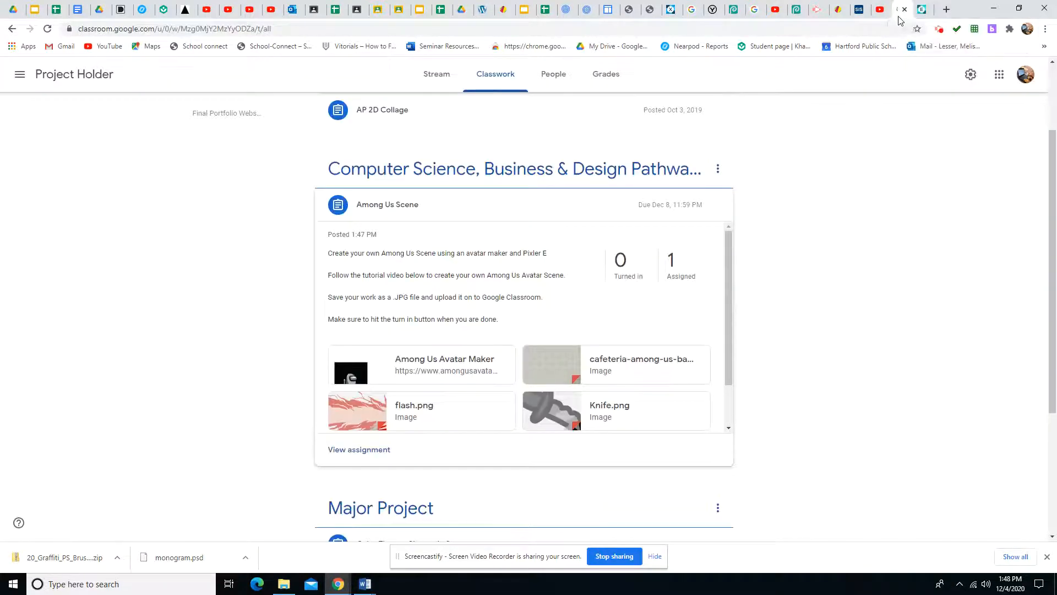
pyautogui.click(365, 451)
pyautogui.click(488, 76)
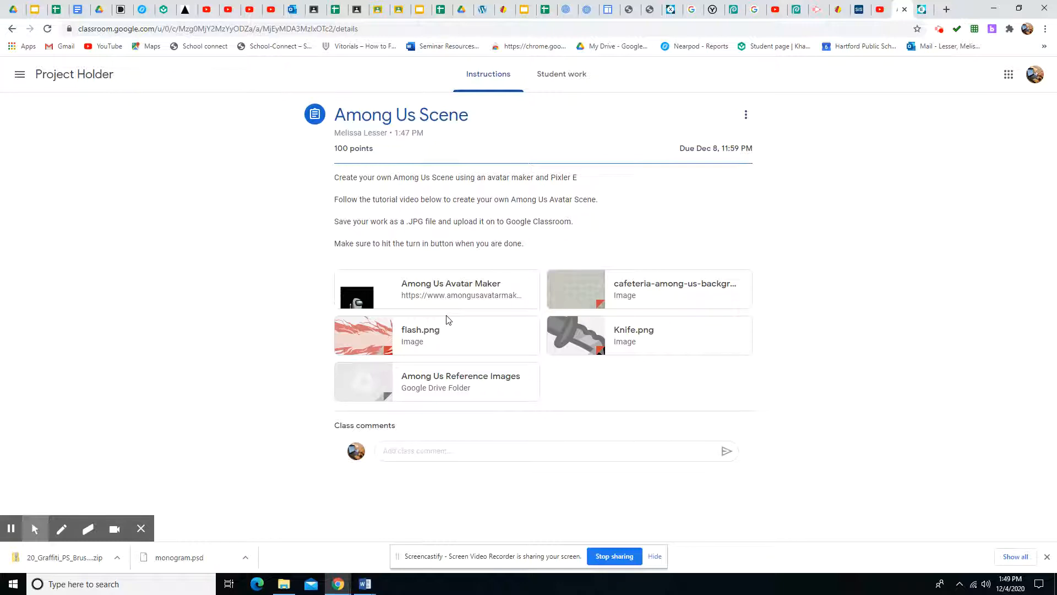
pyautogui.click(448, 285)
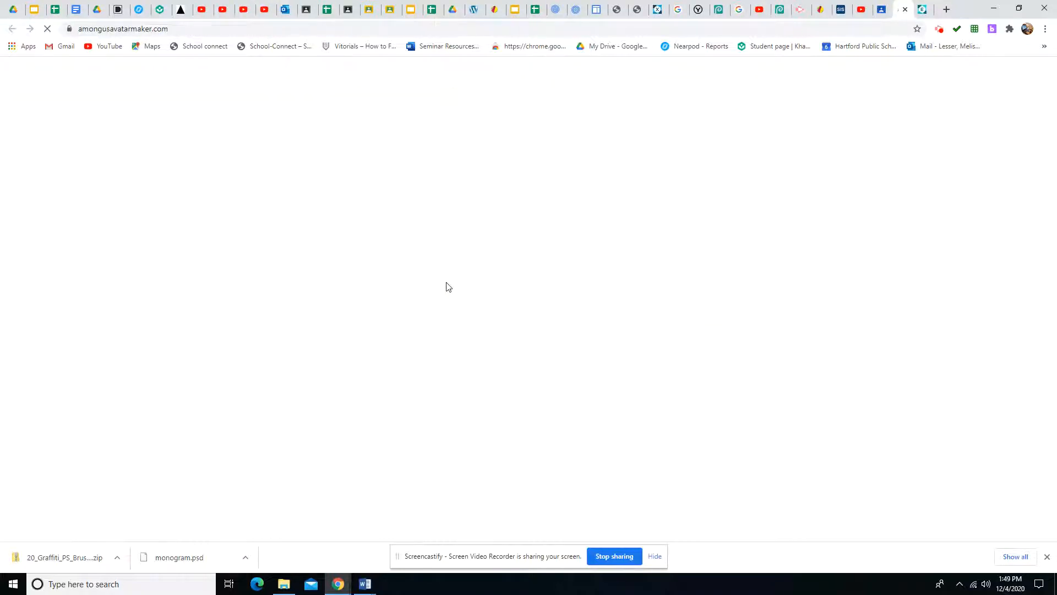
# Step: Change the avatar's body color to yellow
pyautogui.scroll(-2, 447, 286)
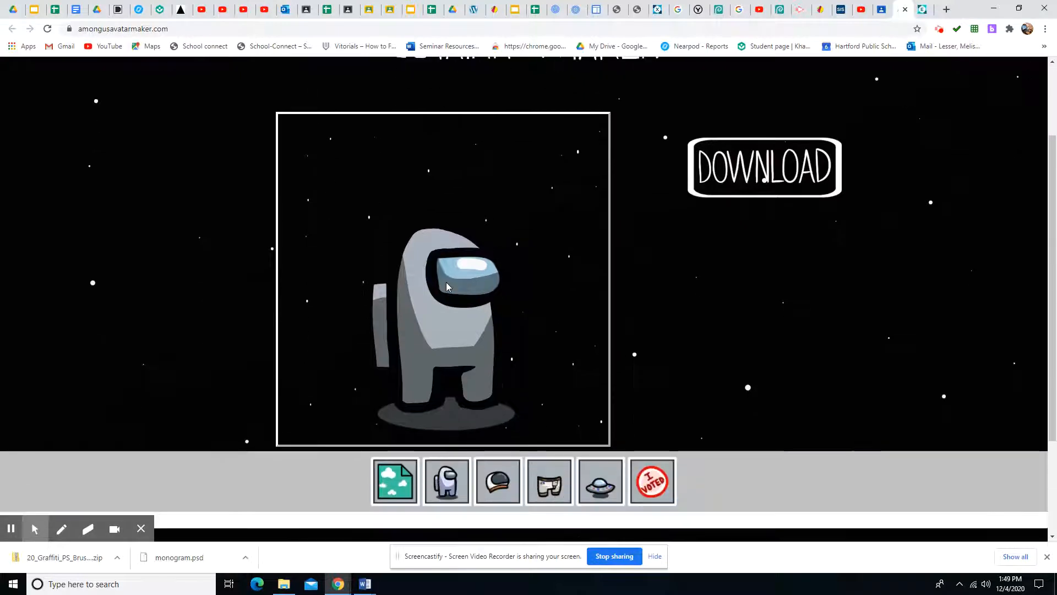
pyautogui.scroll(-1, 446, 285)
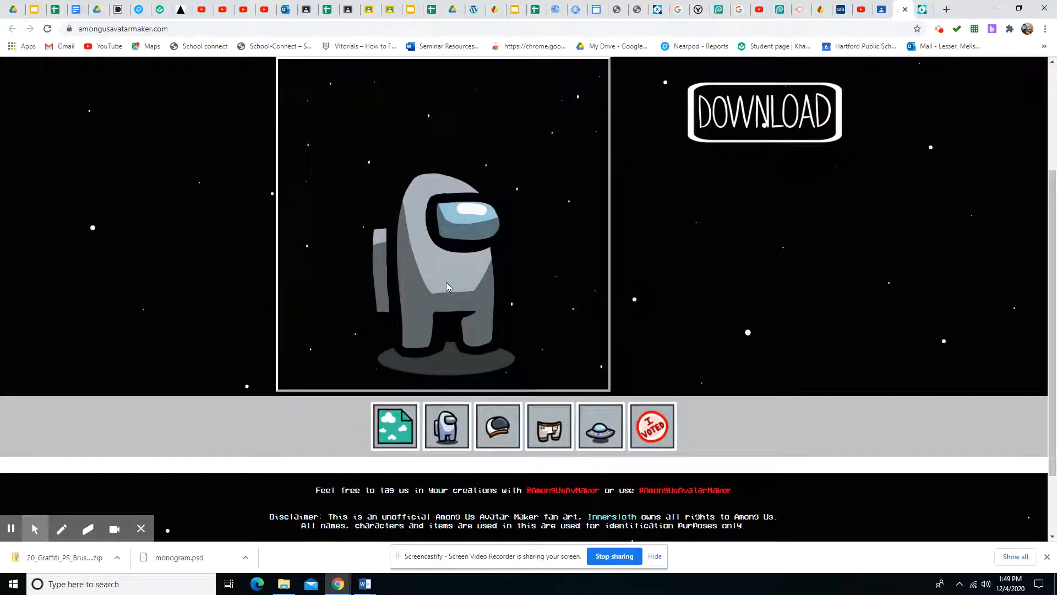
pyautogui.click(450, 432)
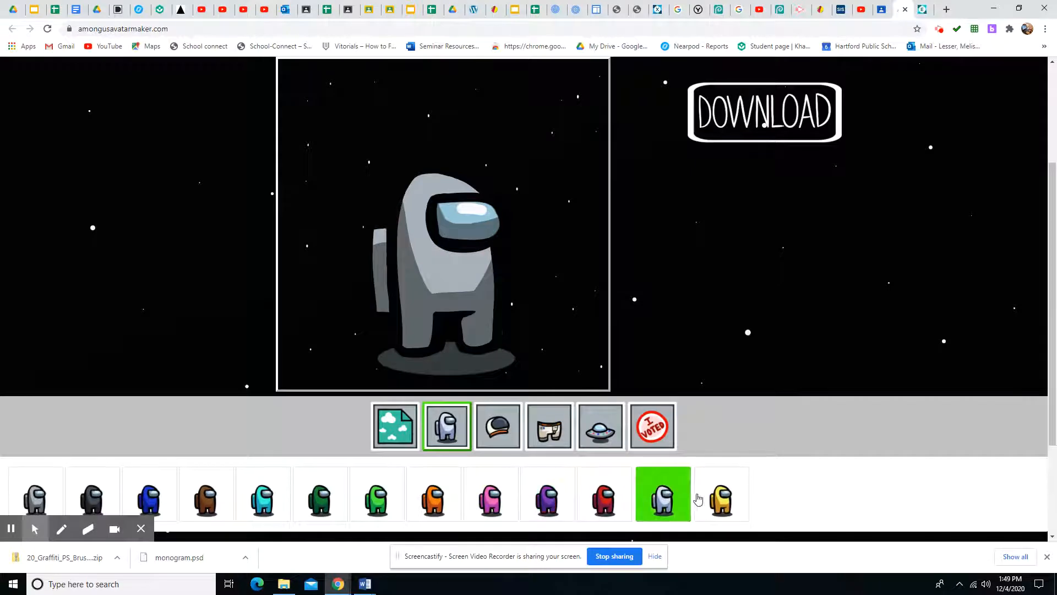
pyautogui.click(718, 500)
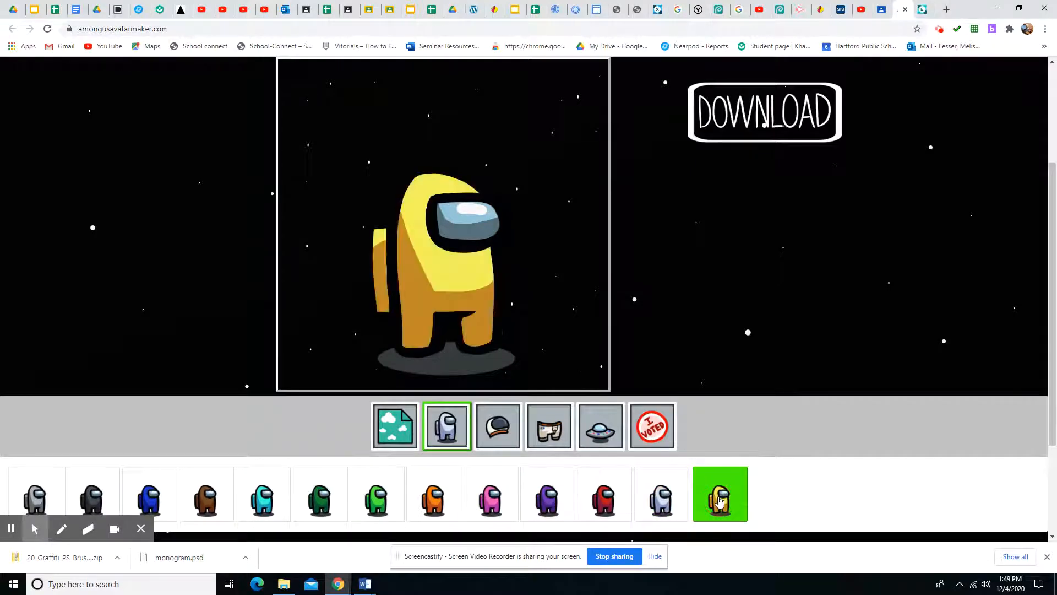
# Step: Set the avatar's background to solid red
pyautogui.click(397, 436)
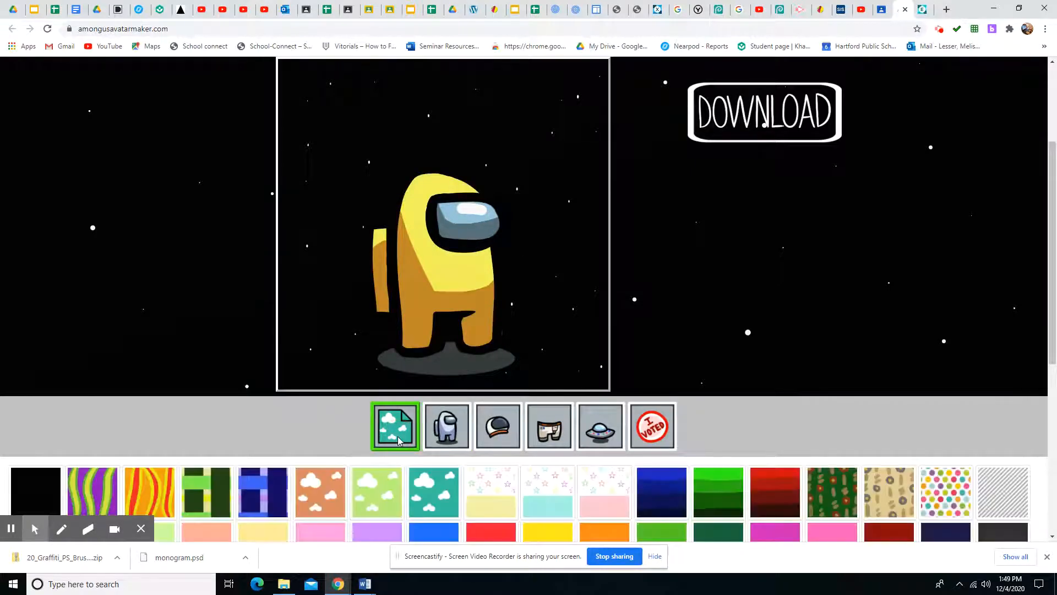
pyautogui.scroll(-3, 752, 411)
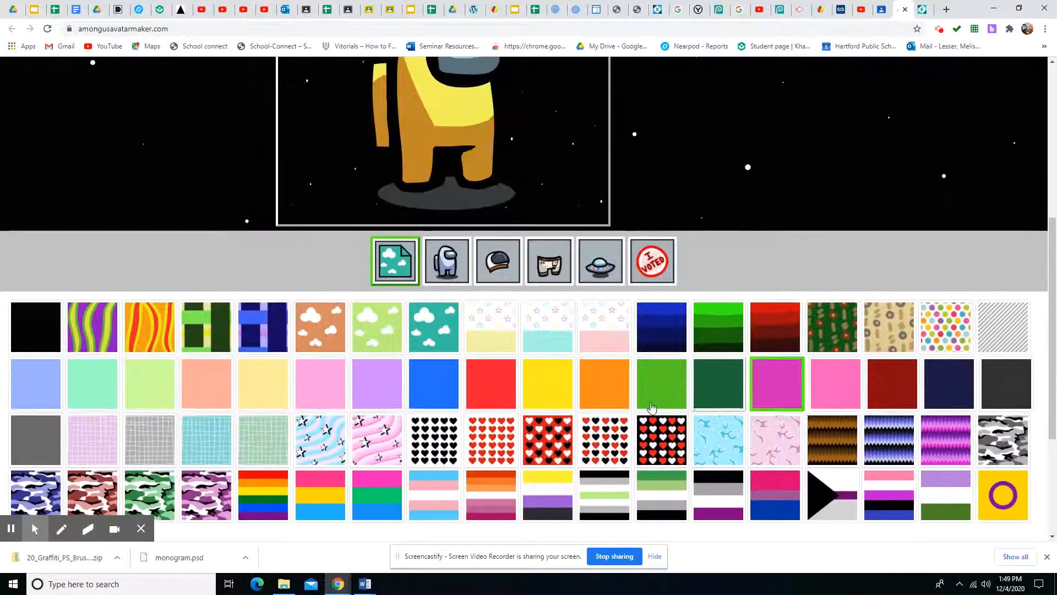
pyautogui.click(481, 442)
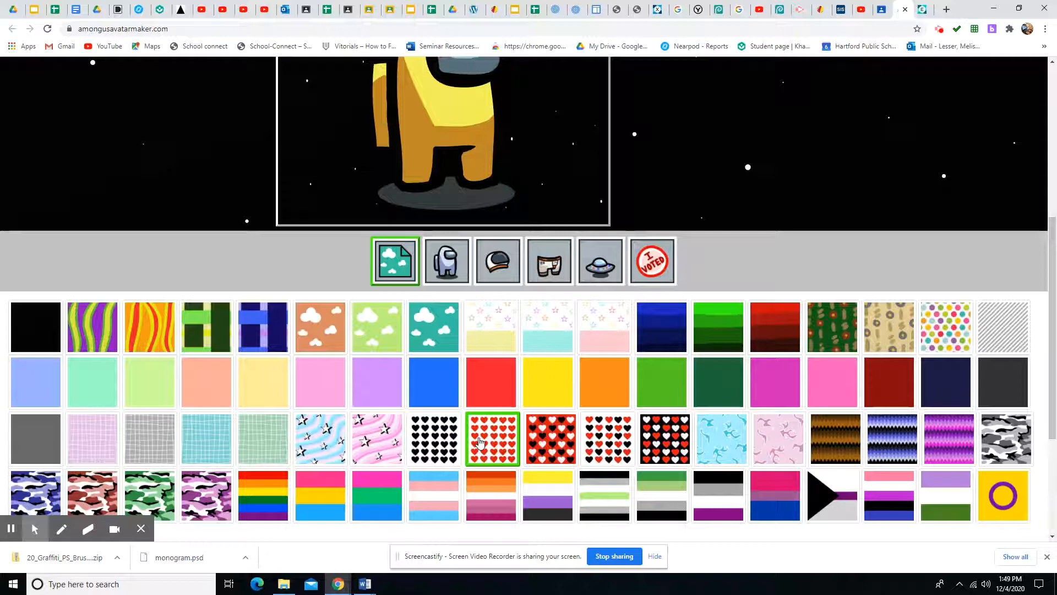
pyautogui.click(488, 386)
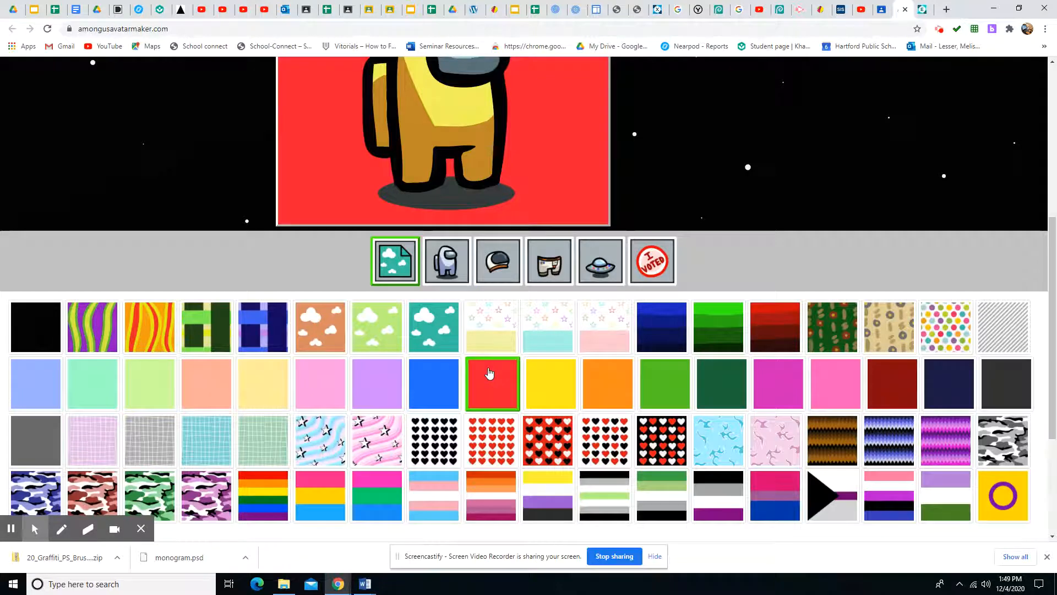
# Step: Look through the hats and give the avatar the dark wide-brimmed hat
pyautogui.click(499, 261)
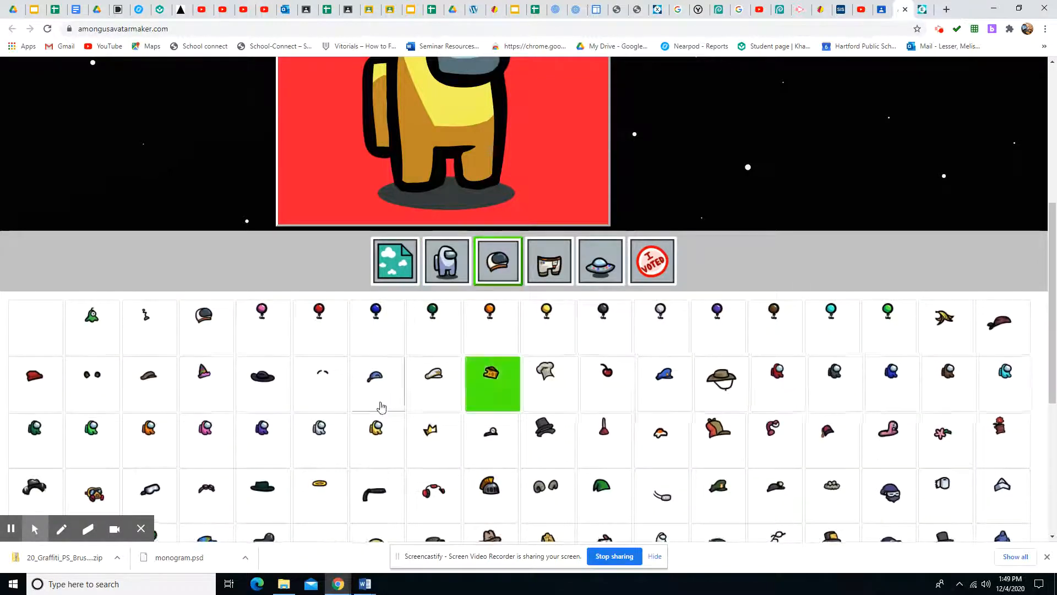
pyautogui.click(432, 432)
pyautogui.scroll(-2, 419, 441)
pyautogui.click(151, 380)
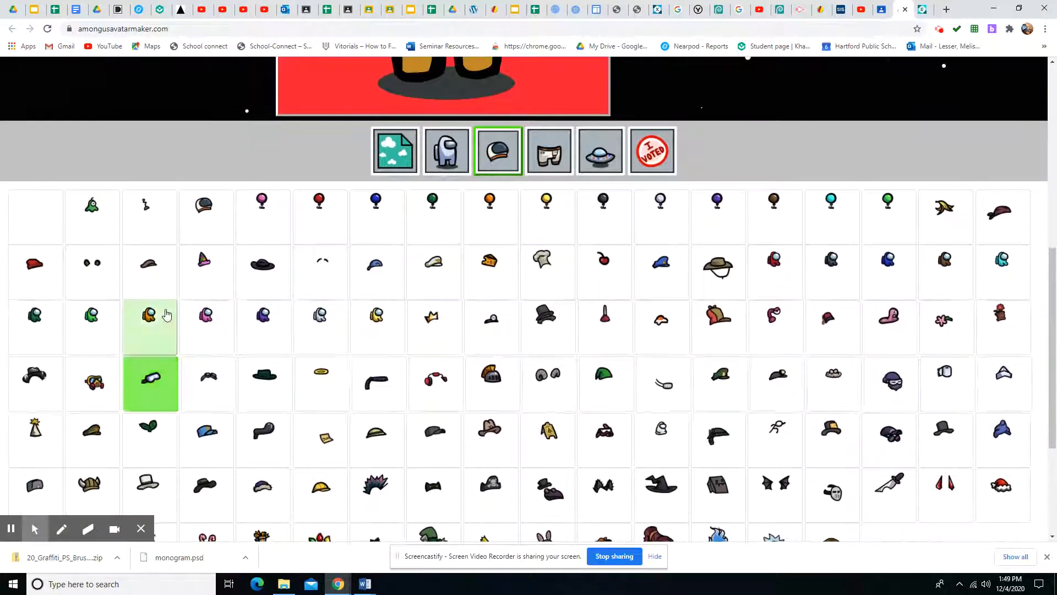
pyautogui.click(157, 289)
pyautogui.click(261, 291)
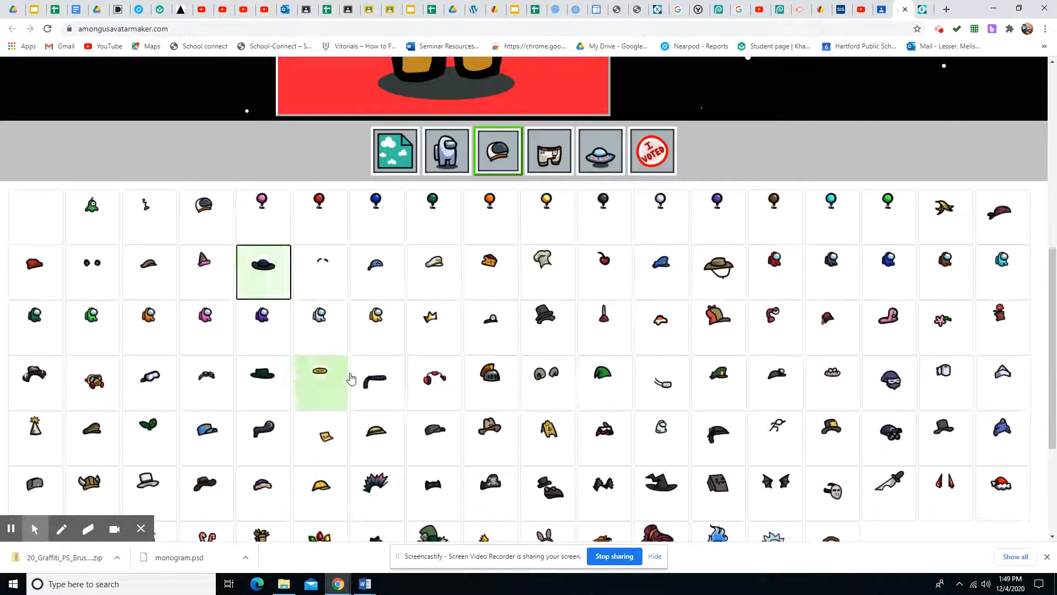
pyautogui.scroll(4, 351, 379)
pyautogui.scroll(-5, 351, 379)
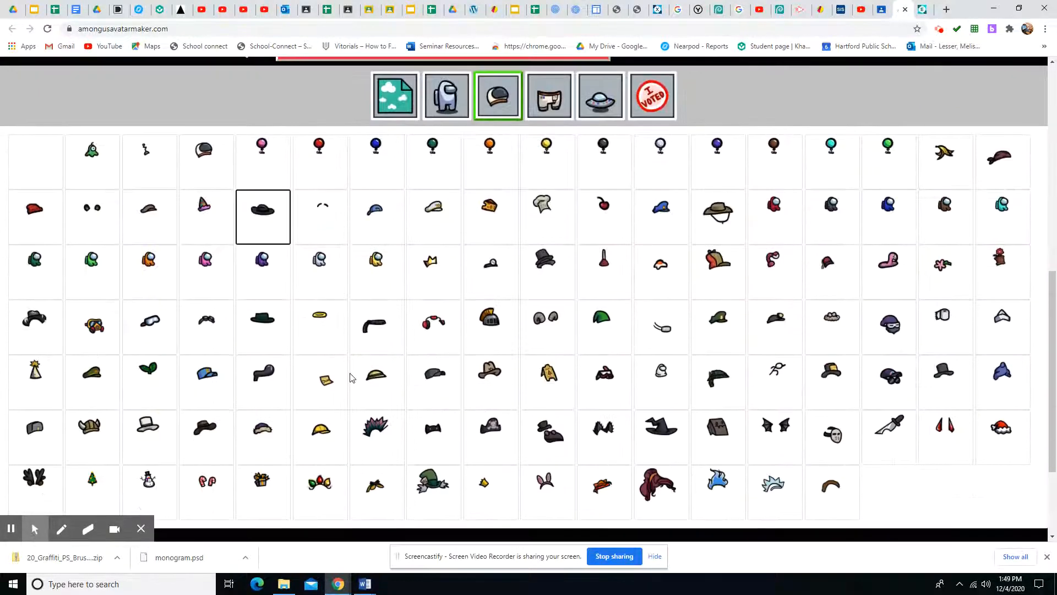
pyautogui.scroll(-1, 351, 378)
pyautogui.scroll(3, 351, 378)
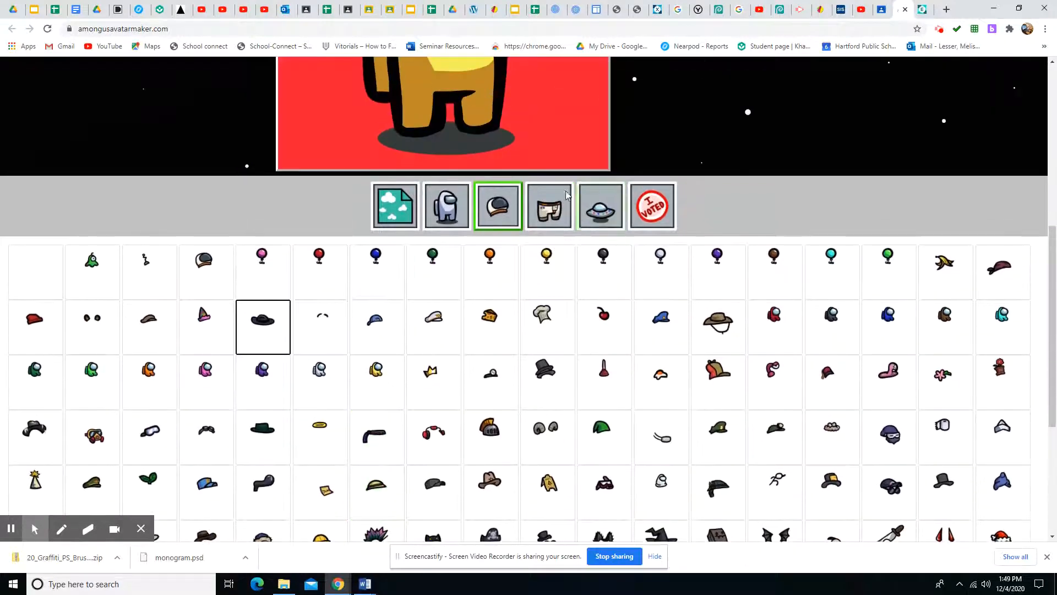
# Step: Dress the avatar in the black suit with a red tie
pyautogui.click(567, 195)
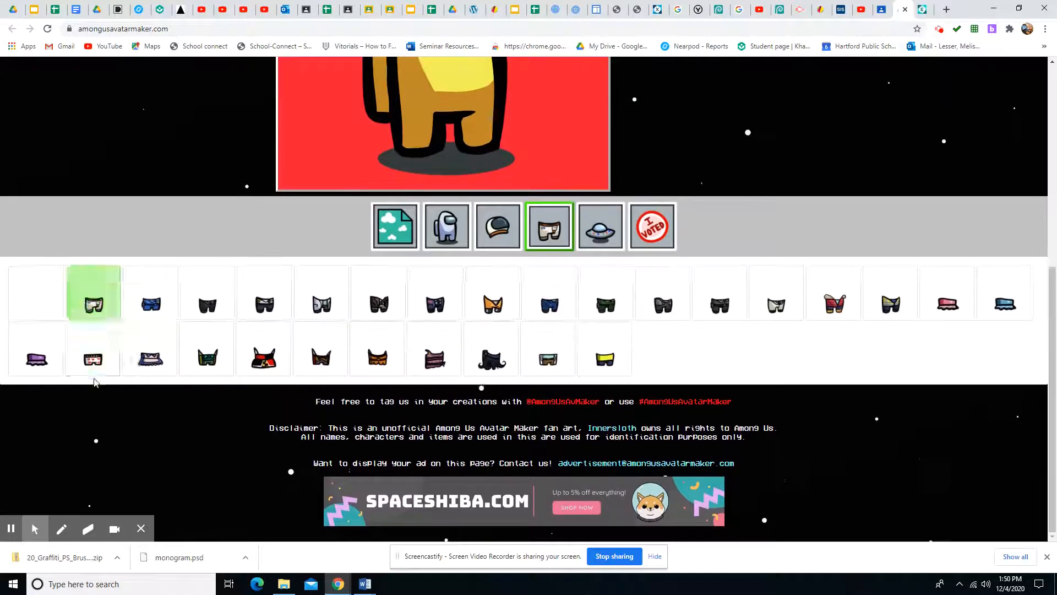
pyautogui.click(207, 300)
pyautogui.scroll(3, 431, 309)
pyautogui.scroll(-2, 431, 308)
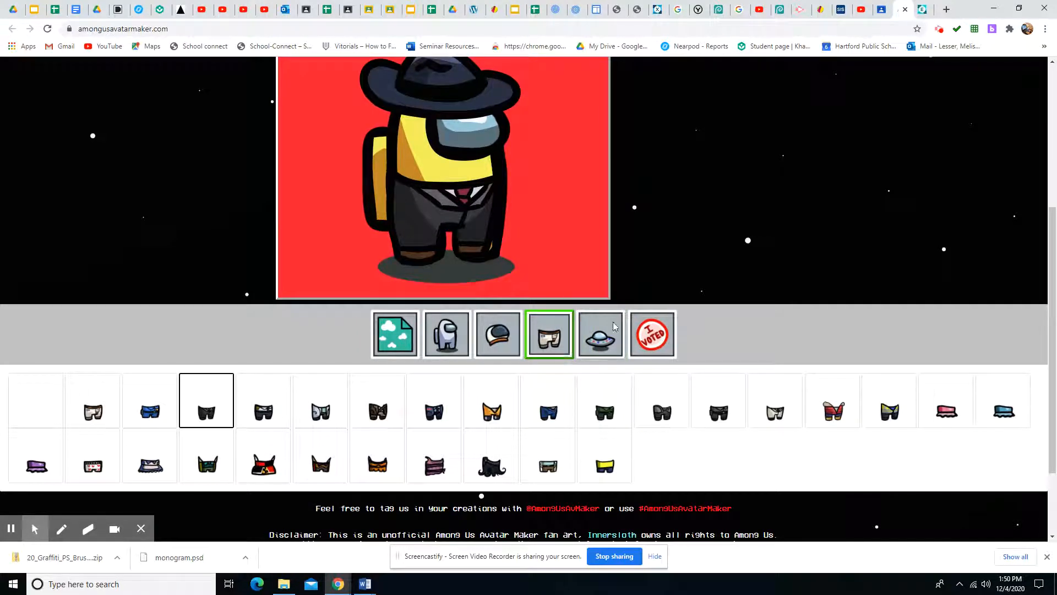
pyautogui.click(601, 341)
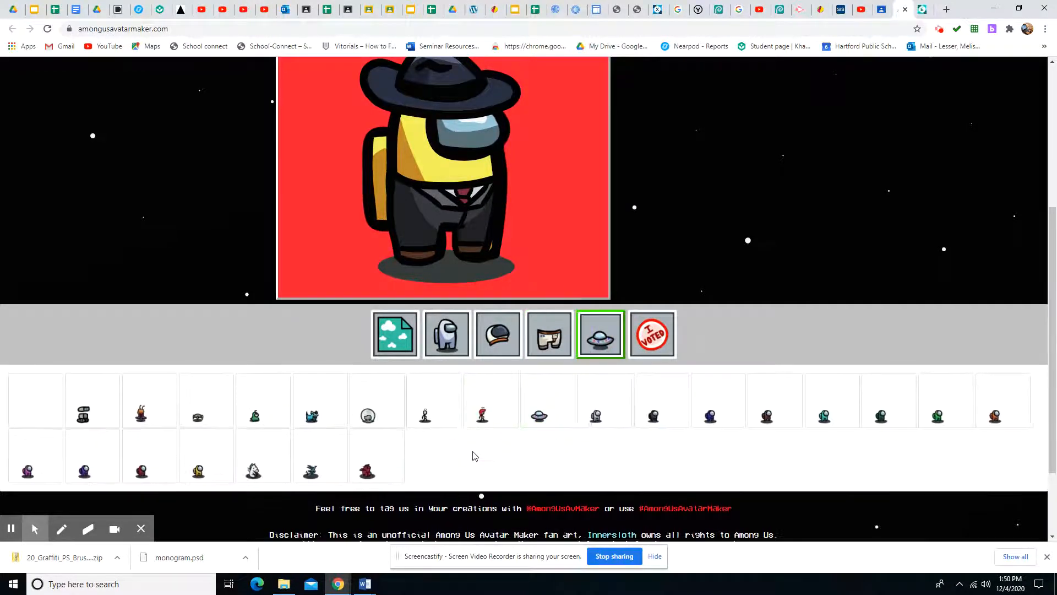
pyautogui.scroll(-1, 472, 455)
pyautogui.scroll(4, 473, 451)
pyautogui.scroll(1, 473, 451)
pyautogui.scroll(-2, 478, 451)
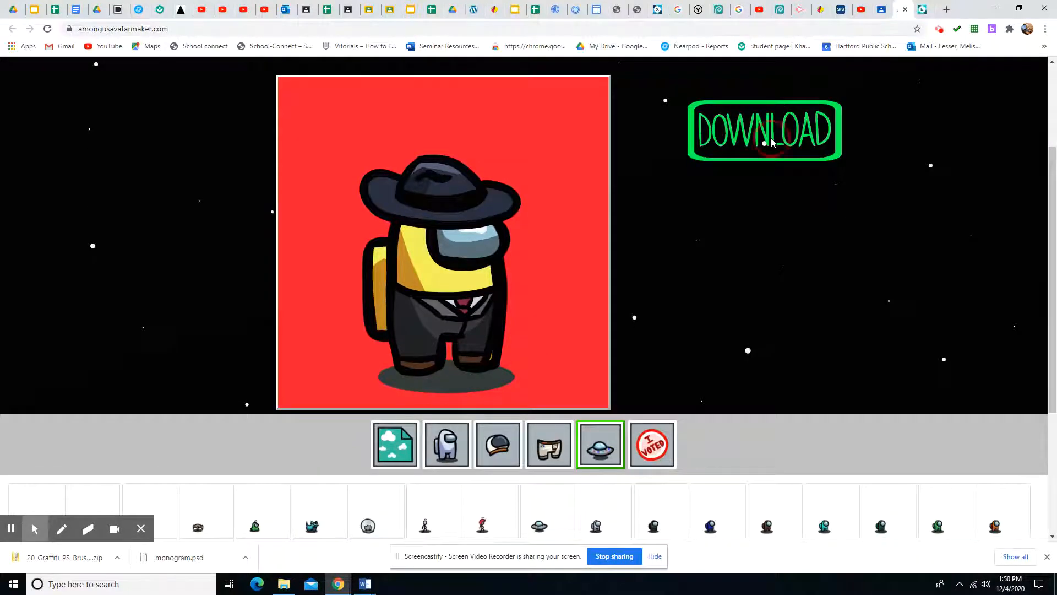
# Step: Download the finished avatar and save a PNG copy of it to the Desktop as yellow guy
pyautogui.click(772, 143)
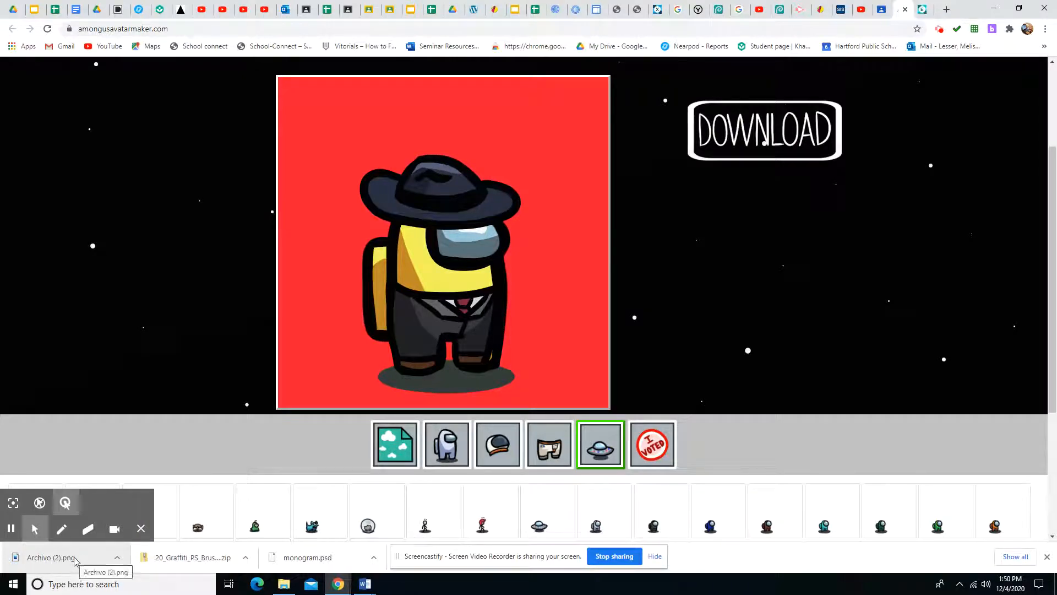
pyautogui.click(75, 561)
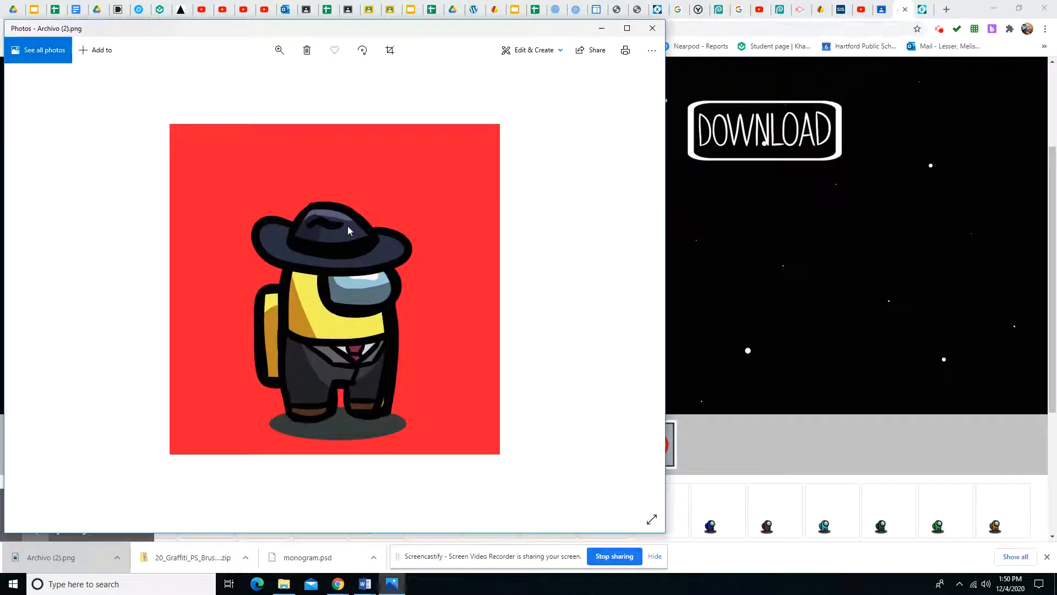
pyautogui.click(649, 54)
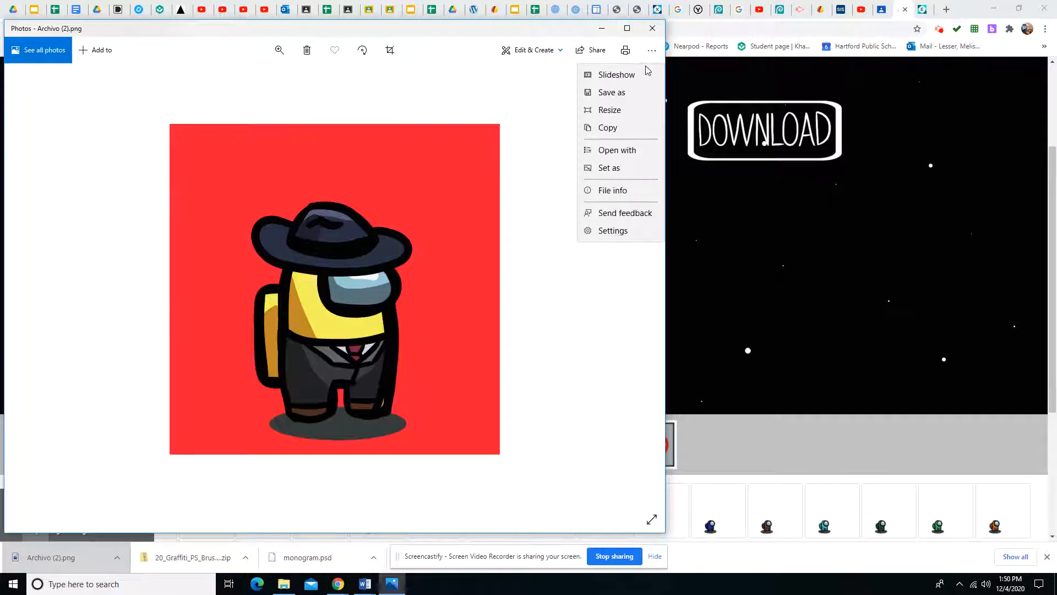
pyautogui.click(639, 98)
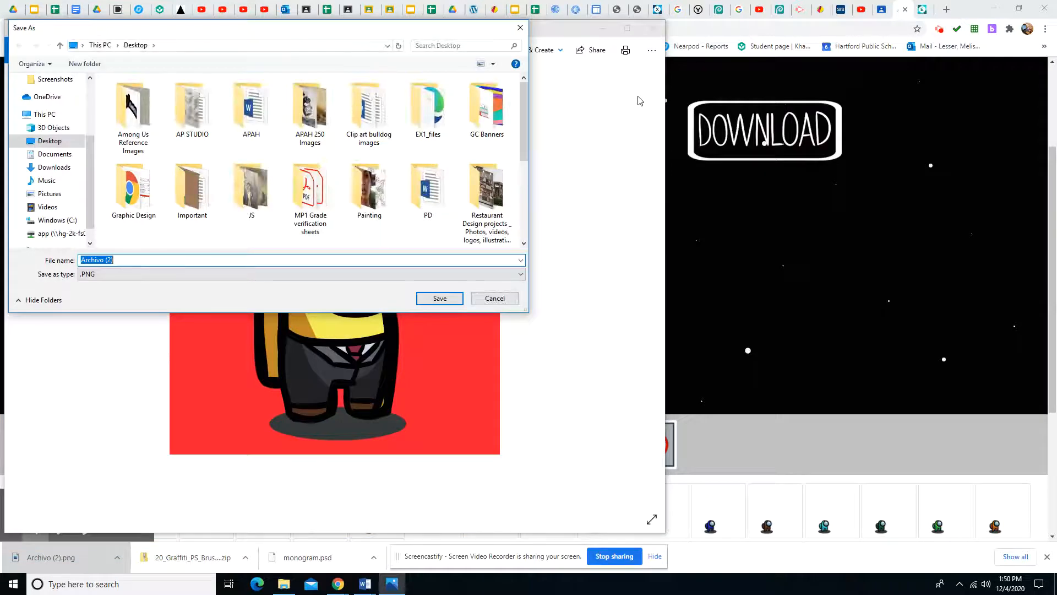
pyautogui.write('yellow guy')
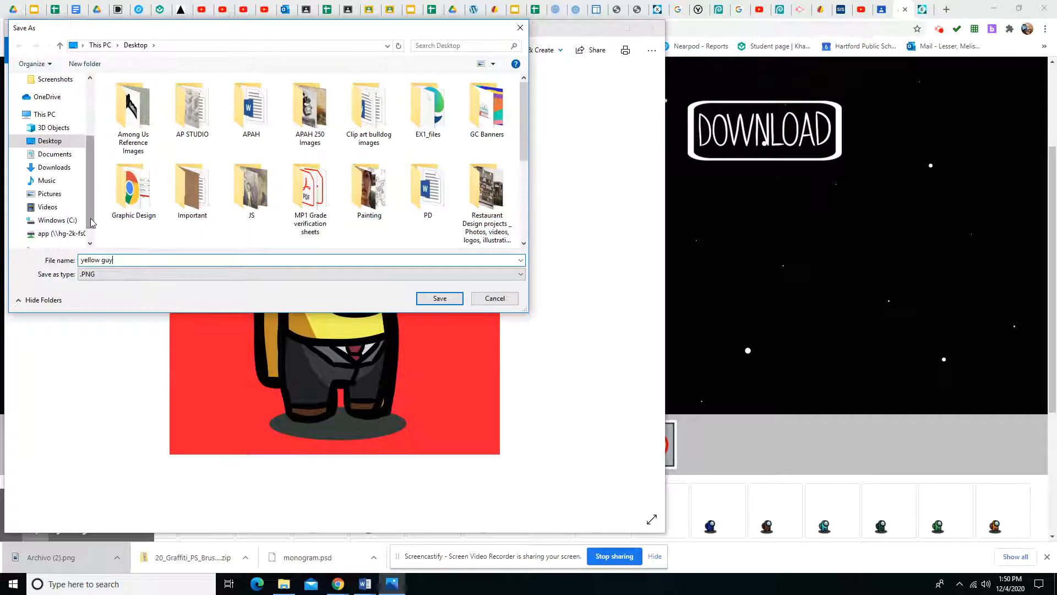
pyautogui.scroll(3, 61, 149)
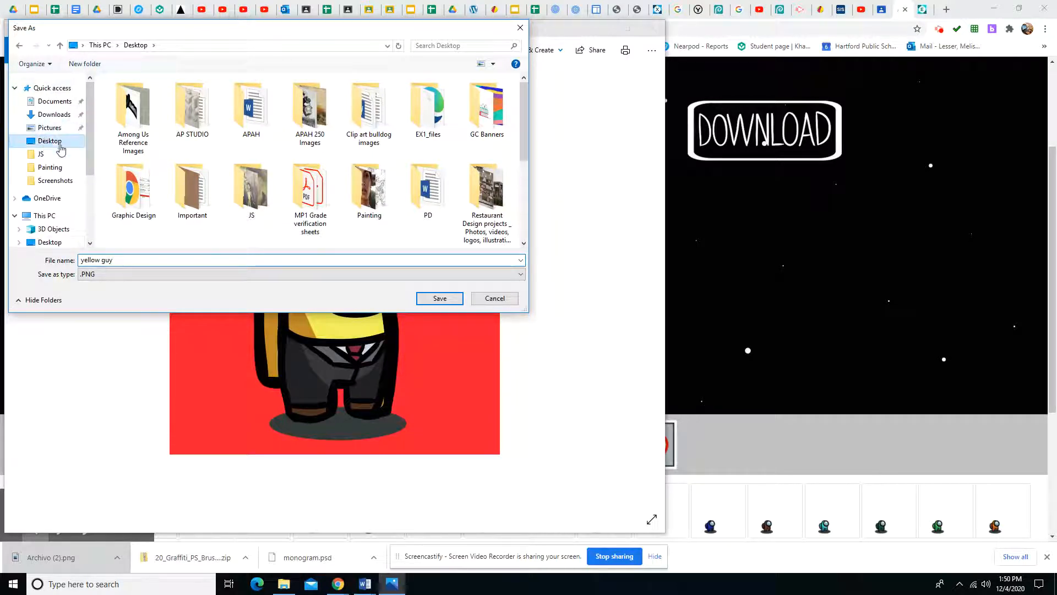
pyautogui.click(450, 304)
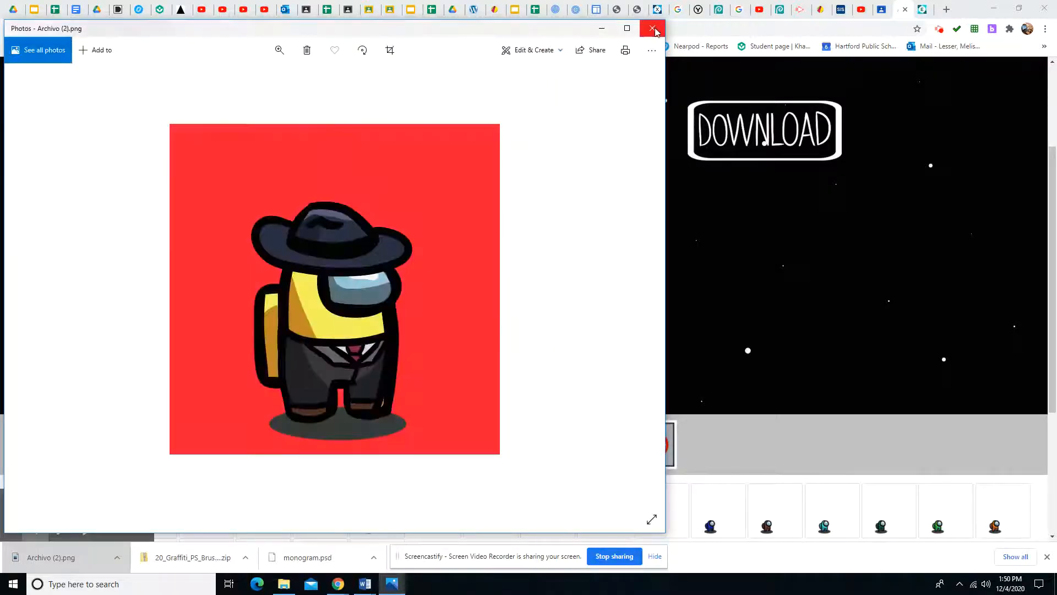
pyautogui.click(653, 28)
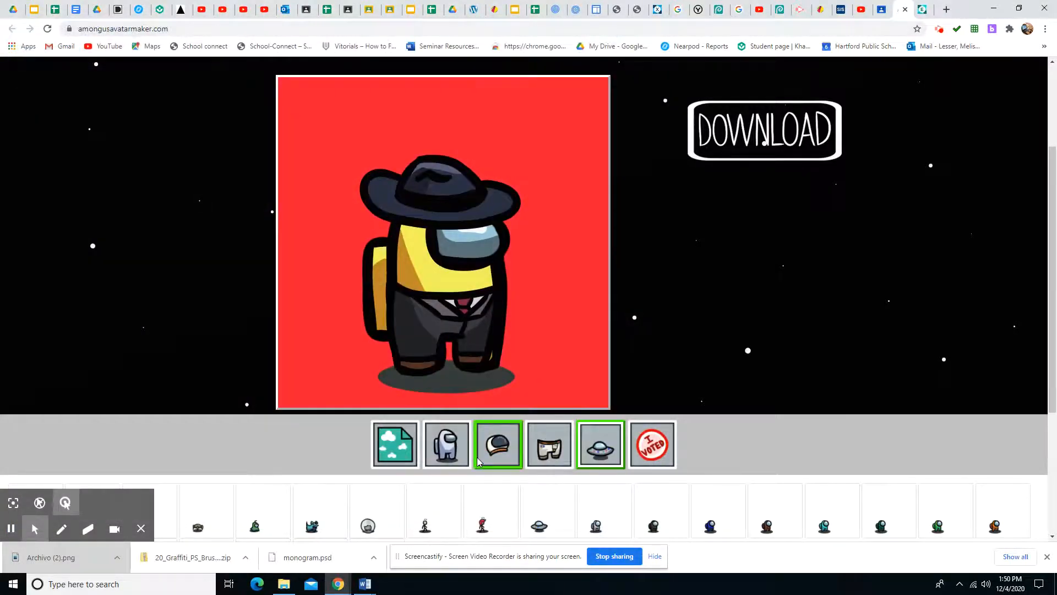
# Step: Start a second avatar by changing the body color to blue and the background to solid light green
pyautogui.click(447, 443)
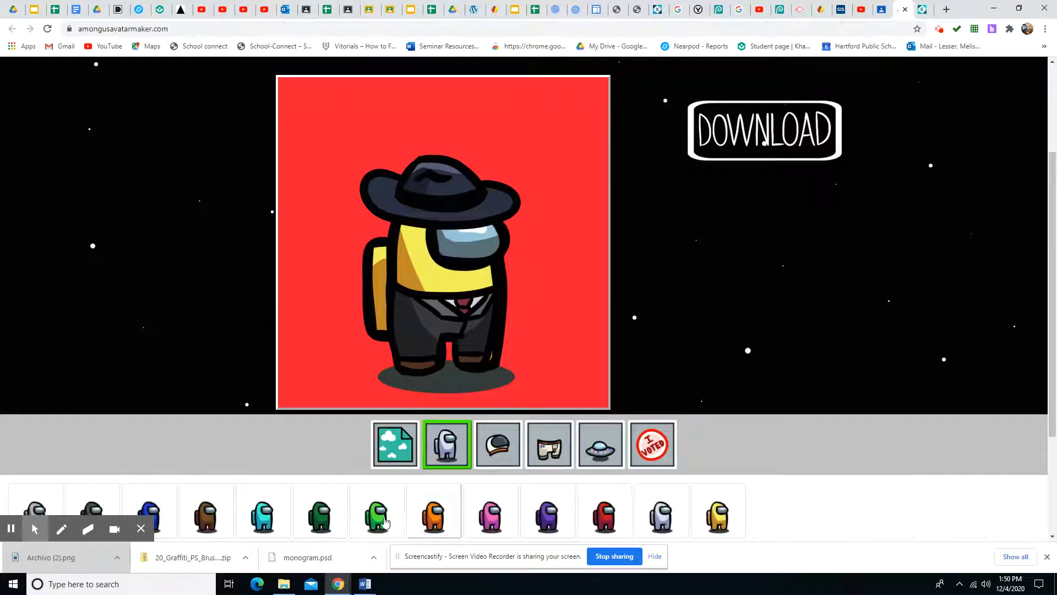
pyautogui.click(149, 515)
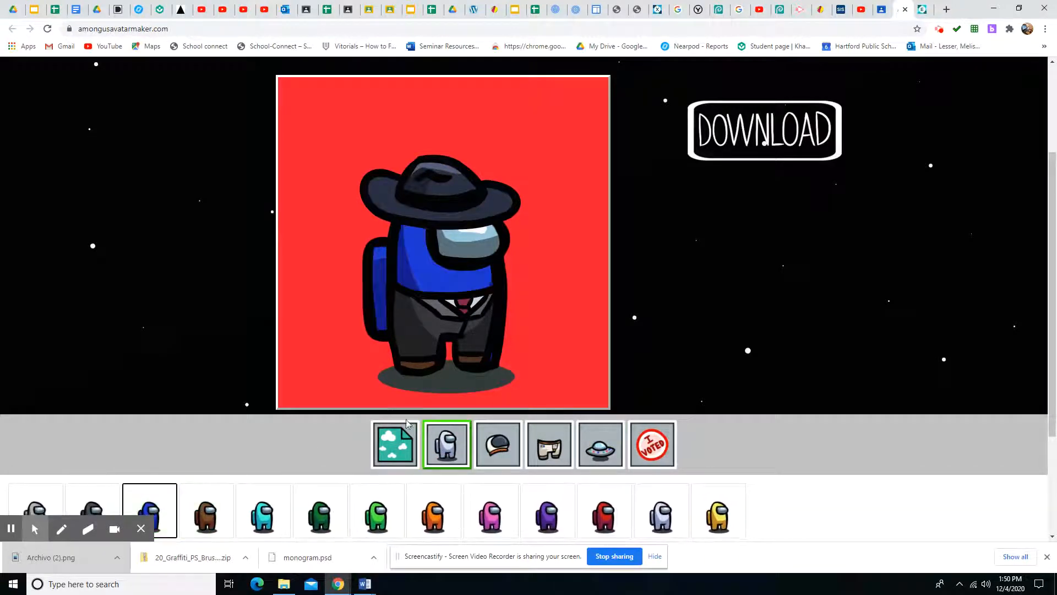
pyautogui.scroll(-1, 498, 401)
pyautogui.scroll(-1, 499, 401)
pyautogui.click(395, 334)
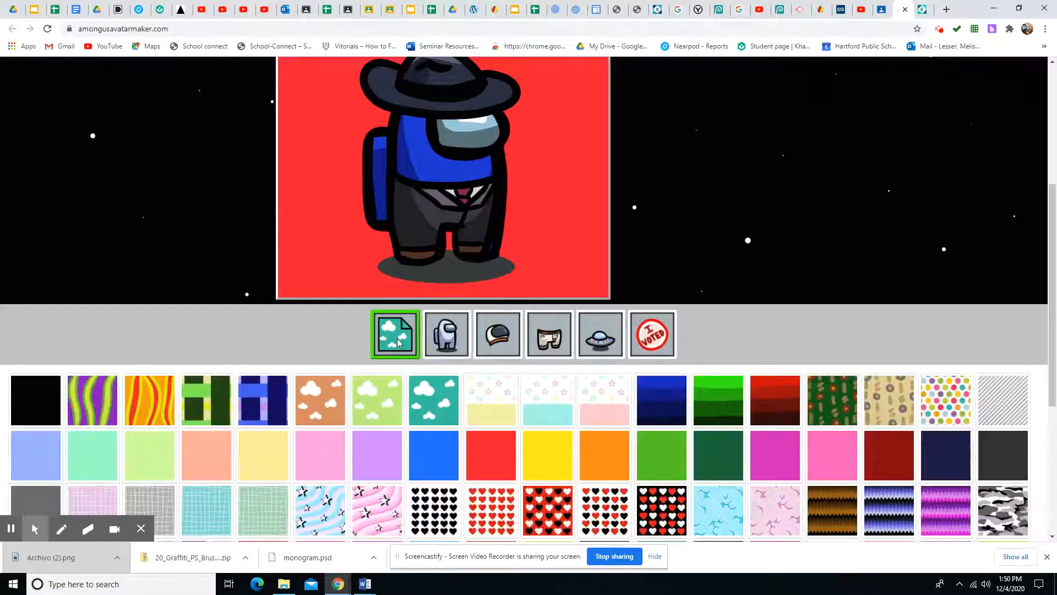
pyautogui.click(154, 454)
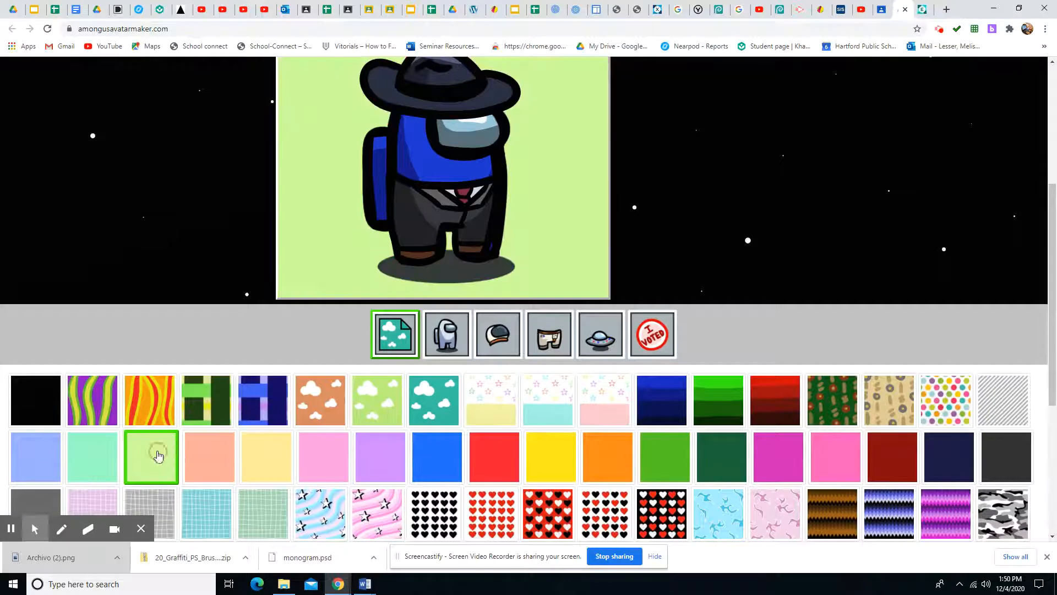
# Step: Try the green one-eyed slug hat on the blue avatar
pyautogui.click(498, 334)
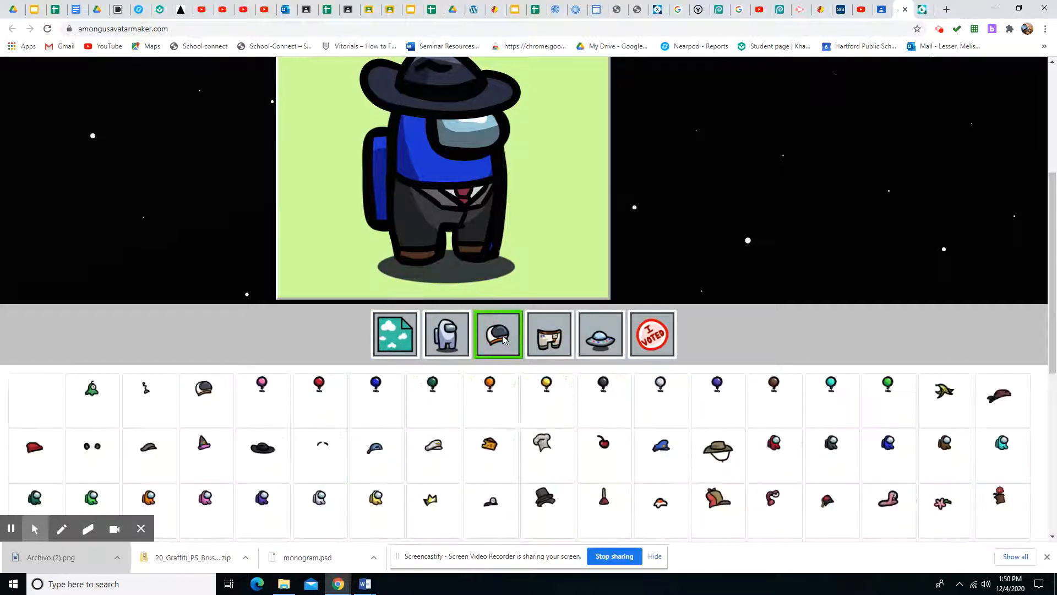
pyautogui.scroll(-2, 394, 410)
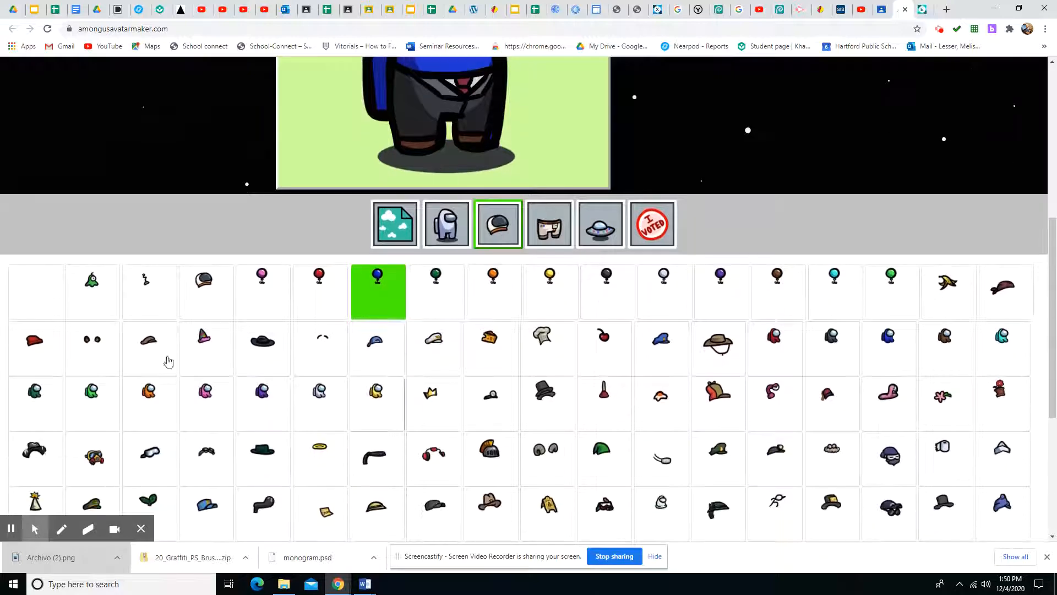
pyautogui.click(117, 294)
pyautogui.scroll(3, 491, 366)
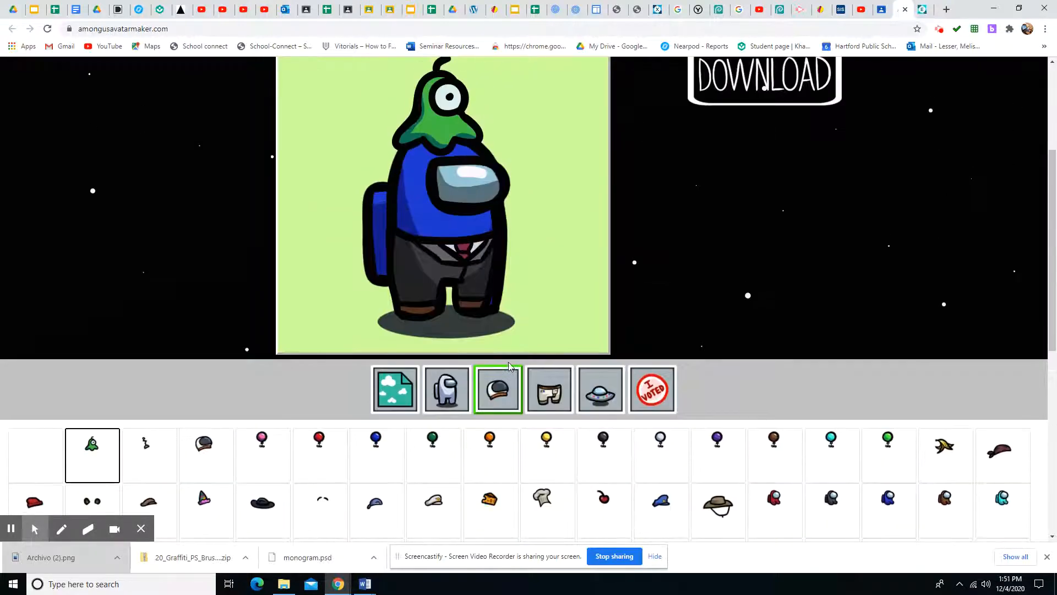
pyautogui.scroll(-3, 508, 367)
pyautogui.scroll(-3, 508, 367)
pyautogui.scroll(4, 491, 348)
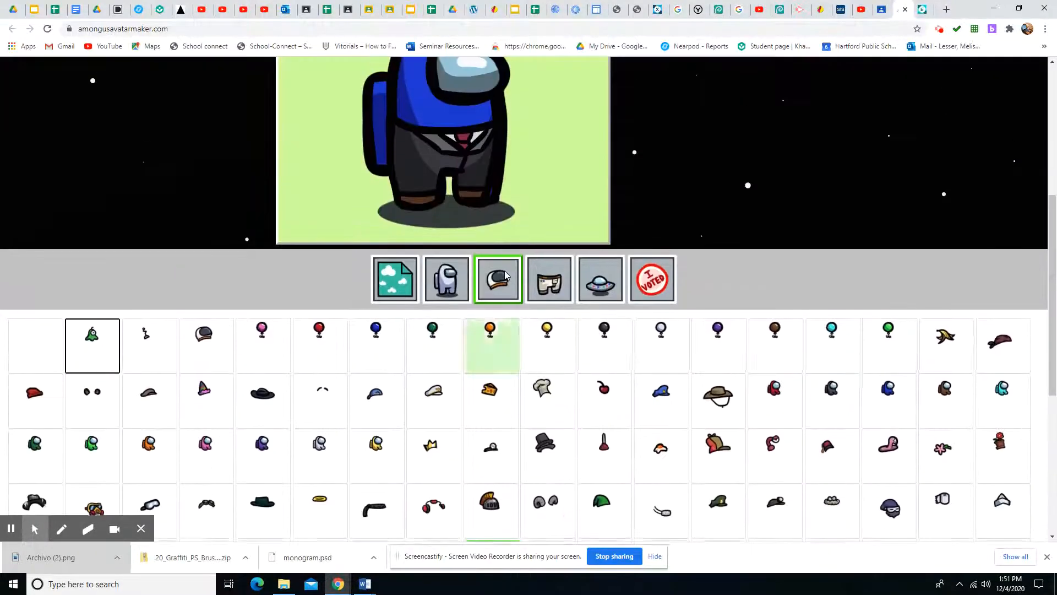
# Step: Try several outfits on the blue avatar and dress it in the light blue top with the dotted frilly skirt
pyautogui.click(547, 284)
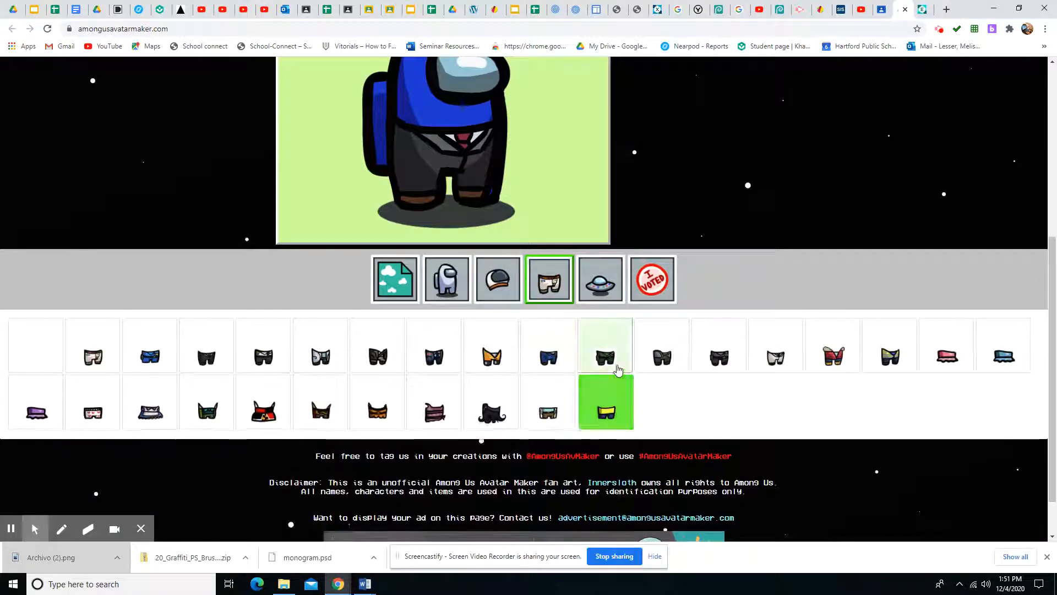
pyautogui.click(661, 366)
pyautogui.click(676, 364)
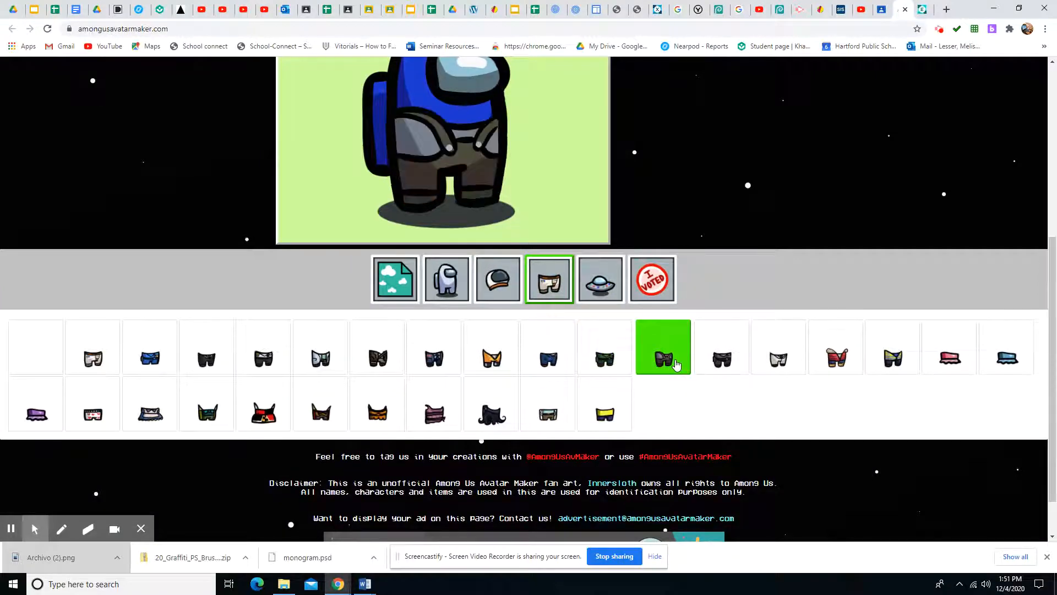
pyautogui.click(781, 362)
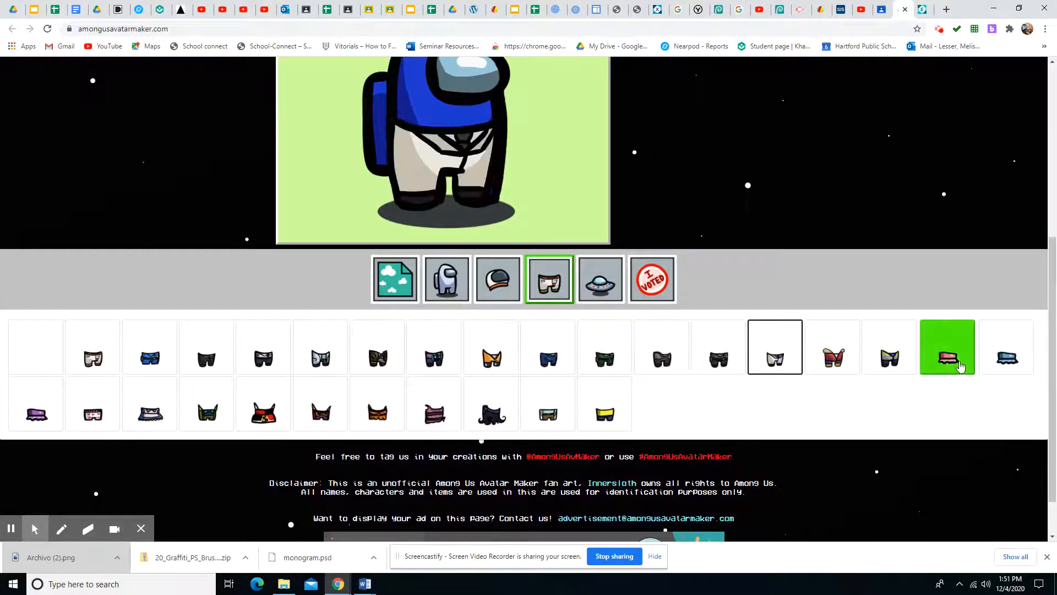
pyautogui.click(958, 363)
pyautogui.click(1014, 360)
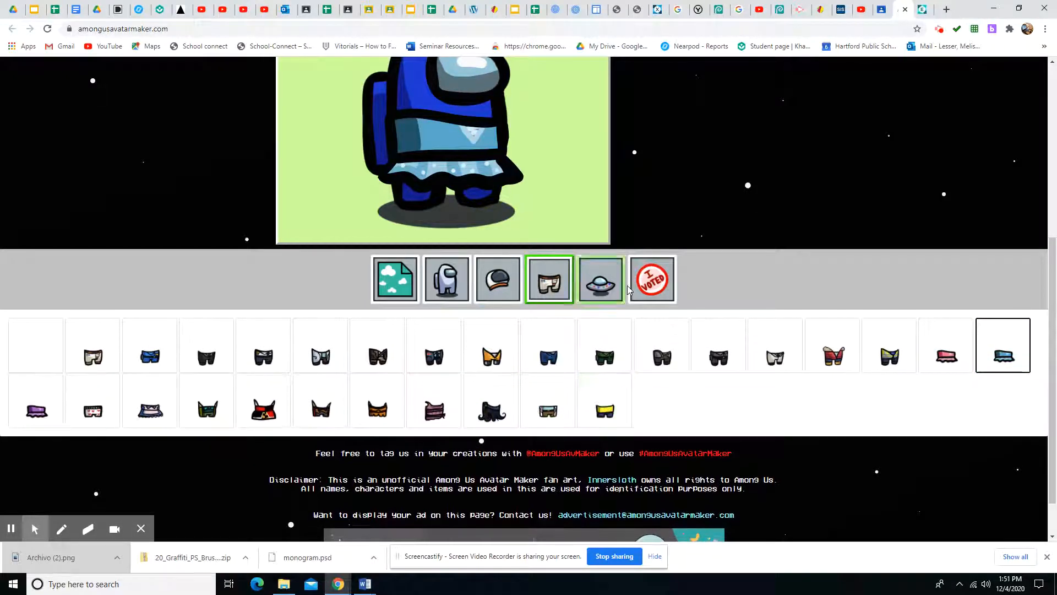
# Step: Add the white winged horse with the blue mane as the avatar's companion
pyautogui.click(610, 290)
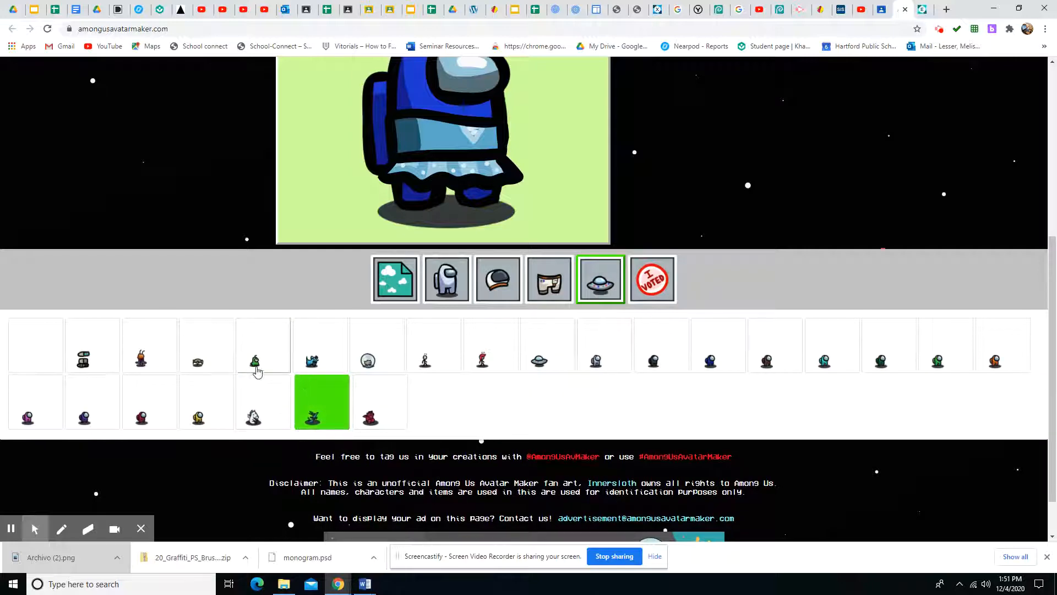
pyautogui.click(261, 416)
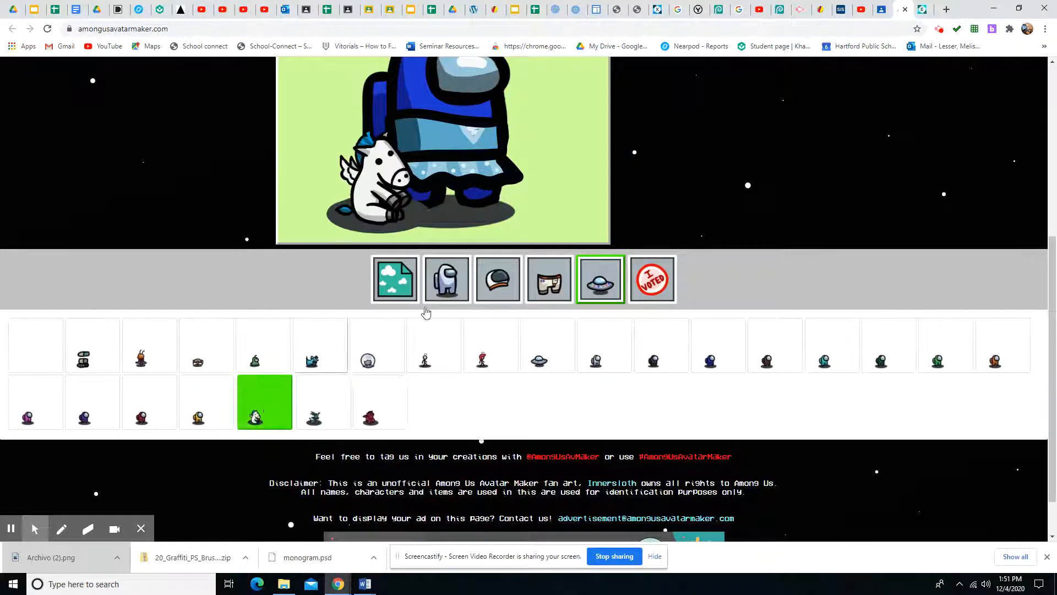
pyautogui.scroll(3, 510, 264)
pyautogui.scroll(-2, 498, 444)
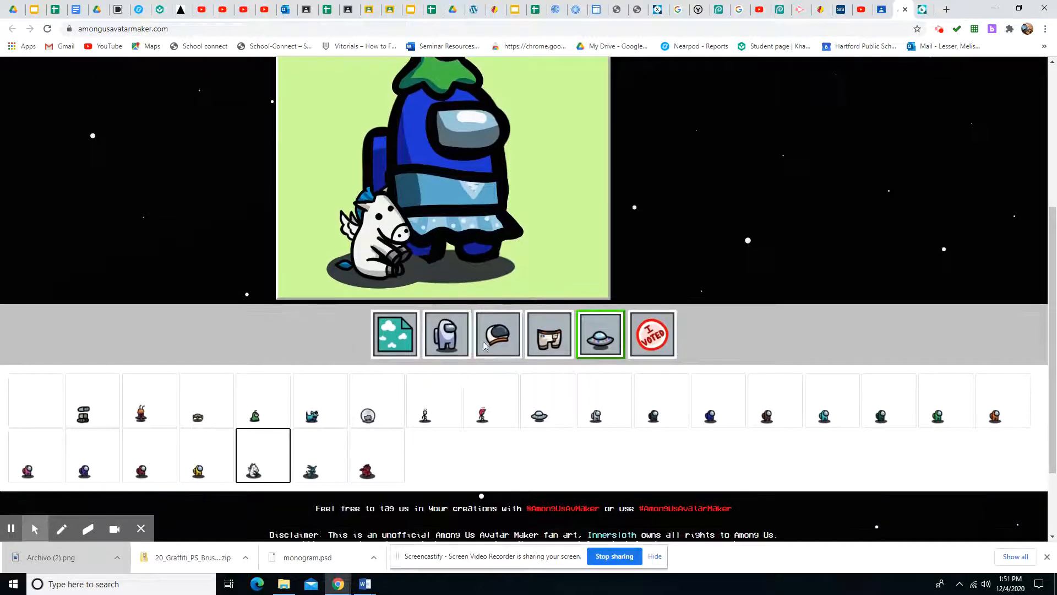
# Step: Give the blue avatar the striped cone party hat with the pink ruffle
pyautogui.click(496, 342)
pyautogui.scroll(-1, 323, 455)
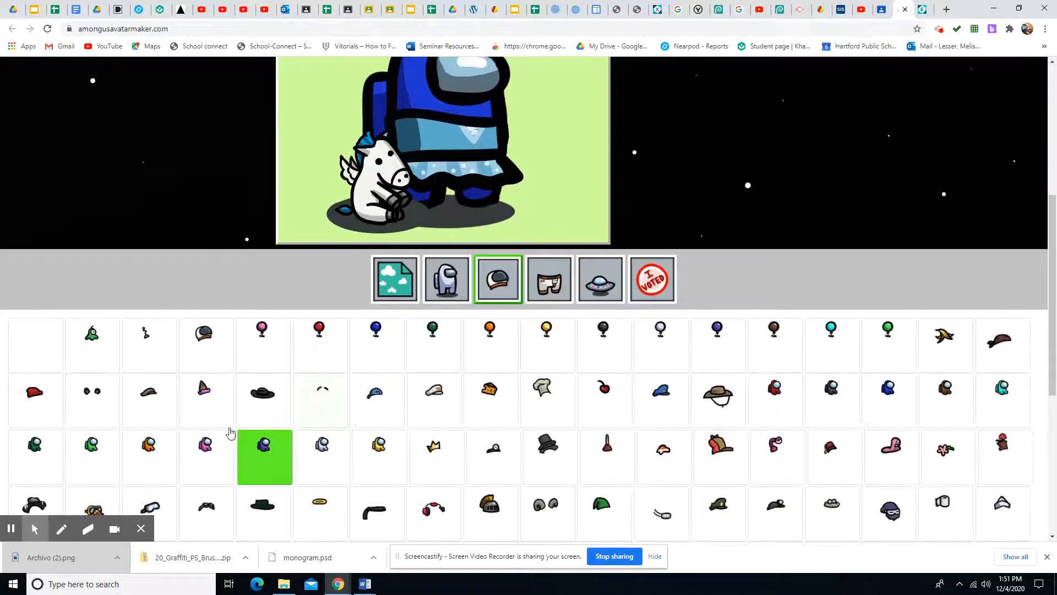
pyautogui.scroll(3, 595, 258)
pyautogui.scroll(1, 604, 255)
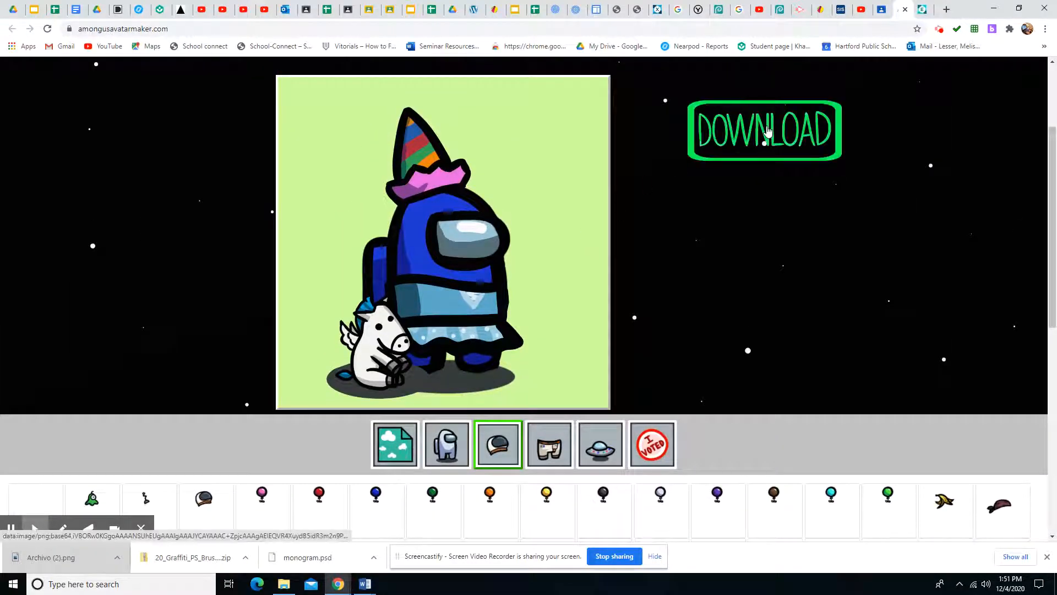
# Step: Download the blue avatar and save a PNG copy of it to the Desktop as blue gal
pyautogui.click(768, 131)
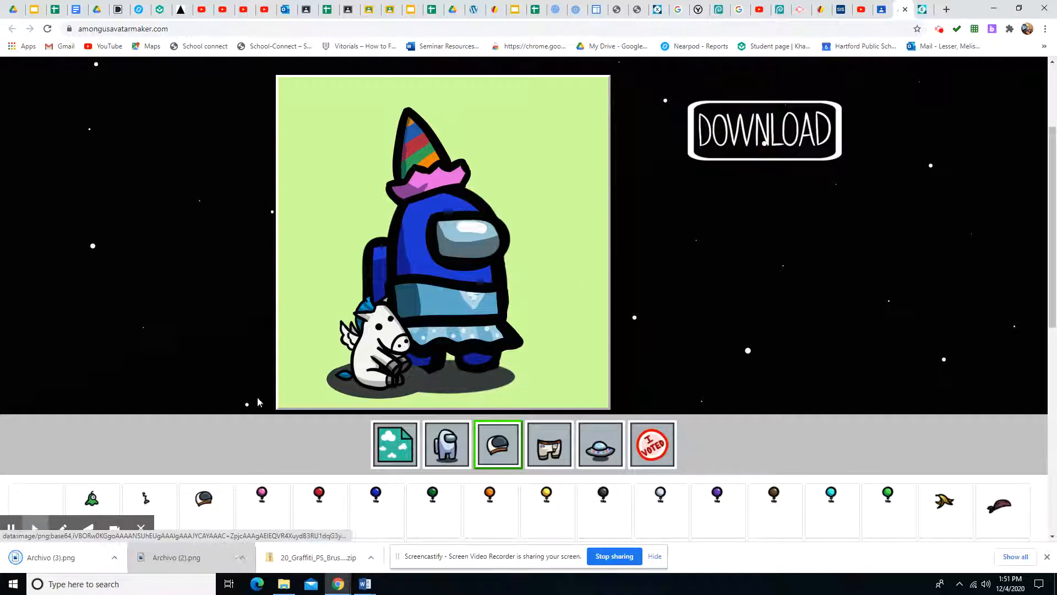
pyautogui.click(60, 559)
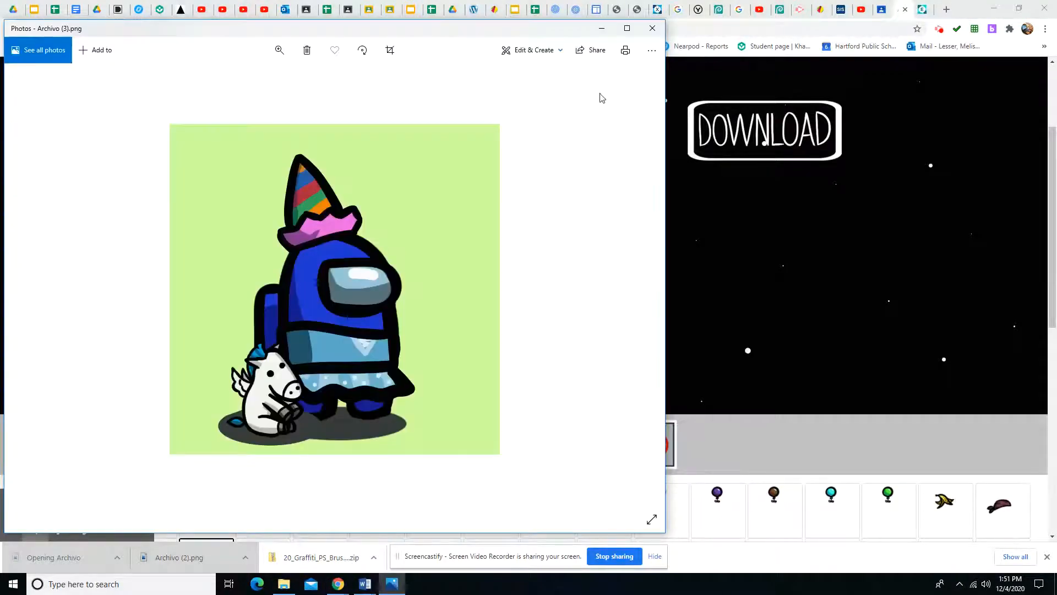
pyautogui.click(652, 53)
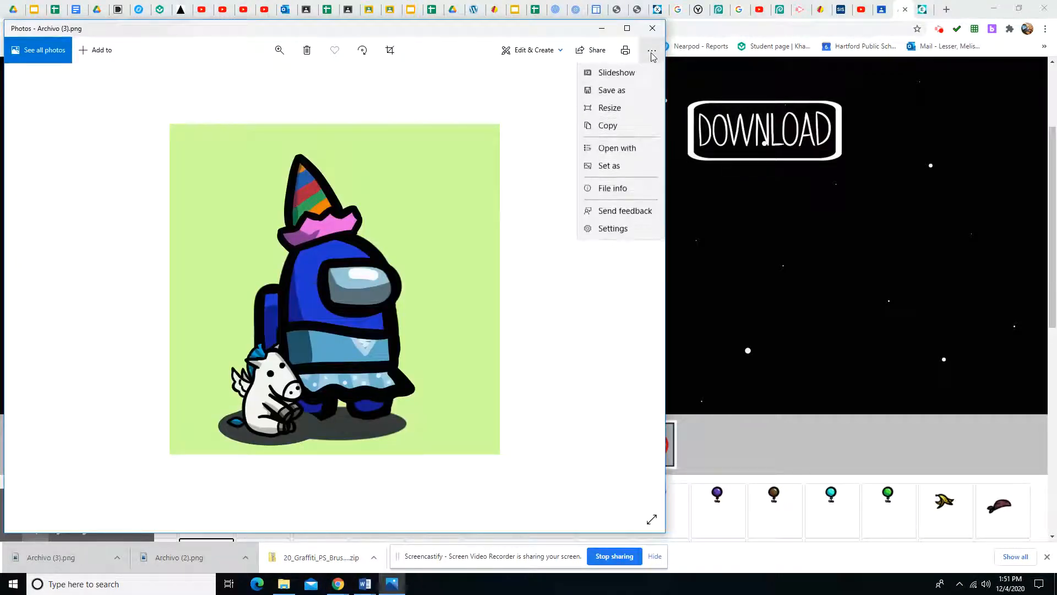
pyautogui.click(637, 95)
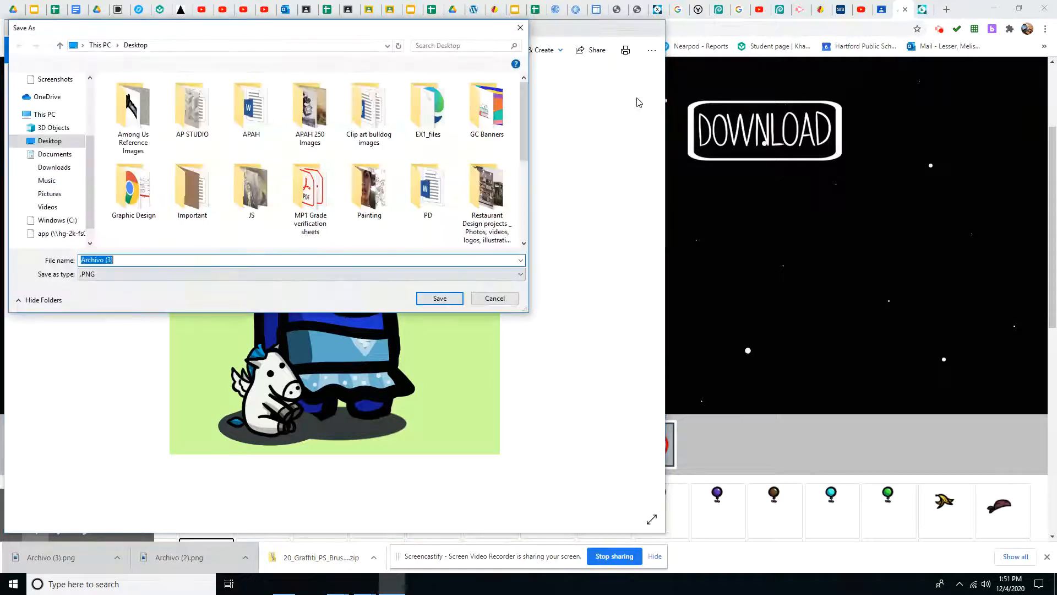
pyautogui.write('blue gal')
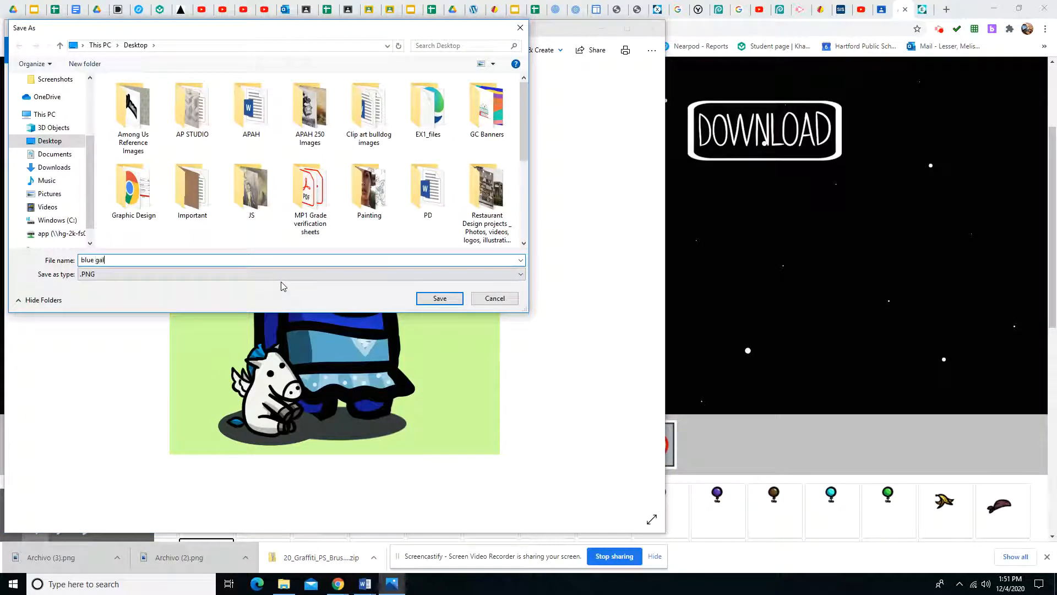
pyautogui.press('Return')
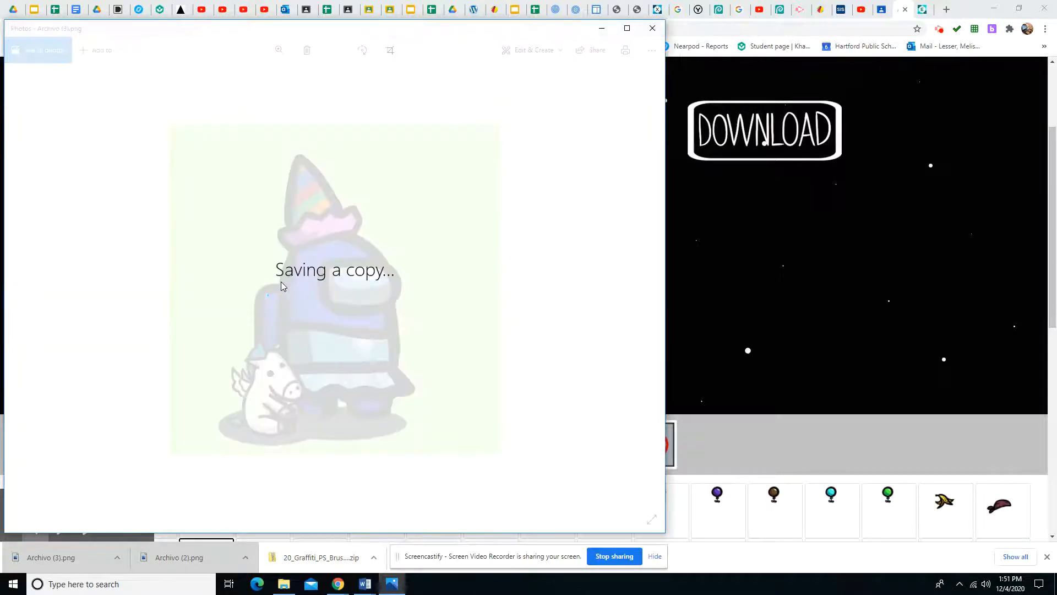
pyautogui.click(652, 28)
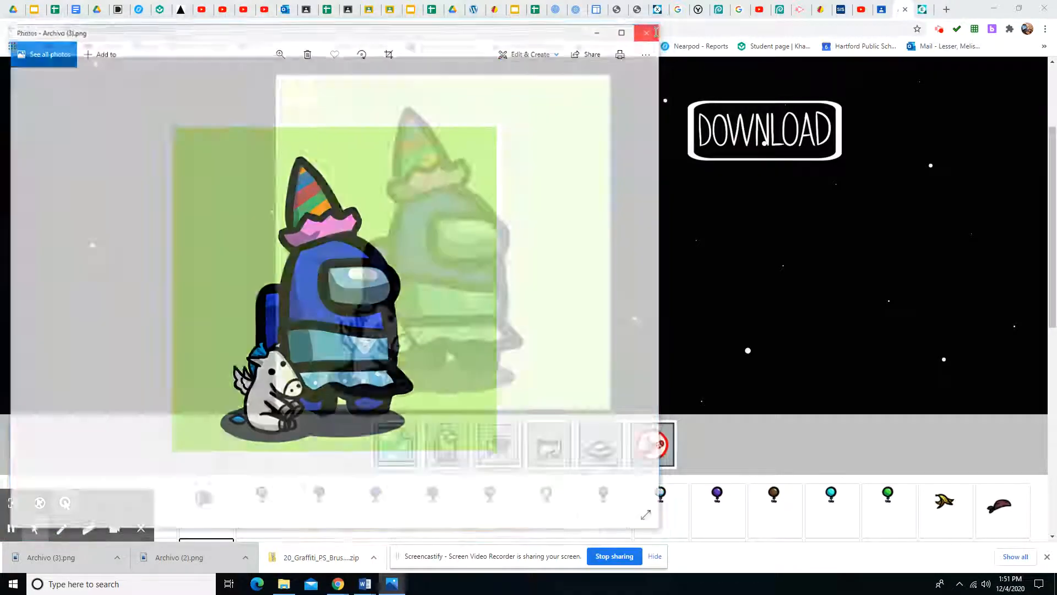
# Step: Switch to the Among Us Scene assignment in Google Classroom and open its Among Us Reference Images Drive folder
pyautogui.click(923, 9)
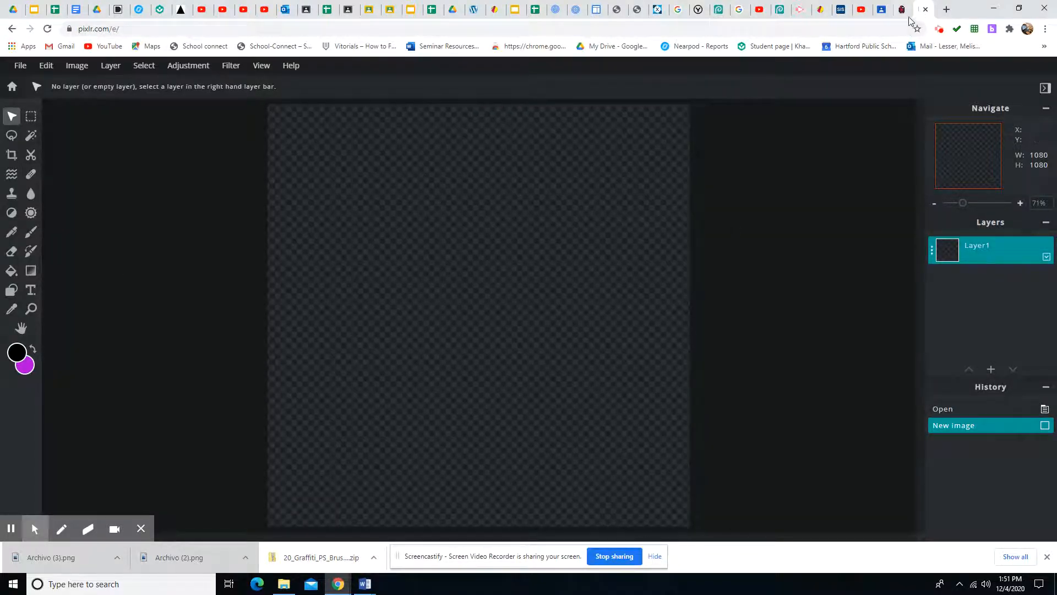
pyautogui.click(882, 9)
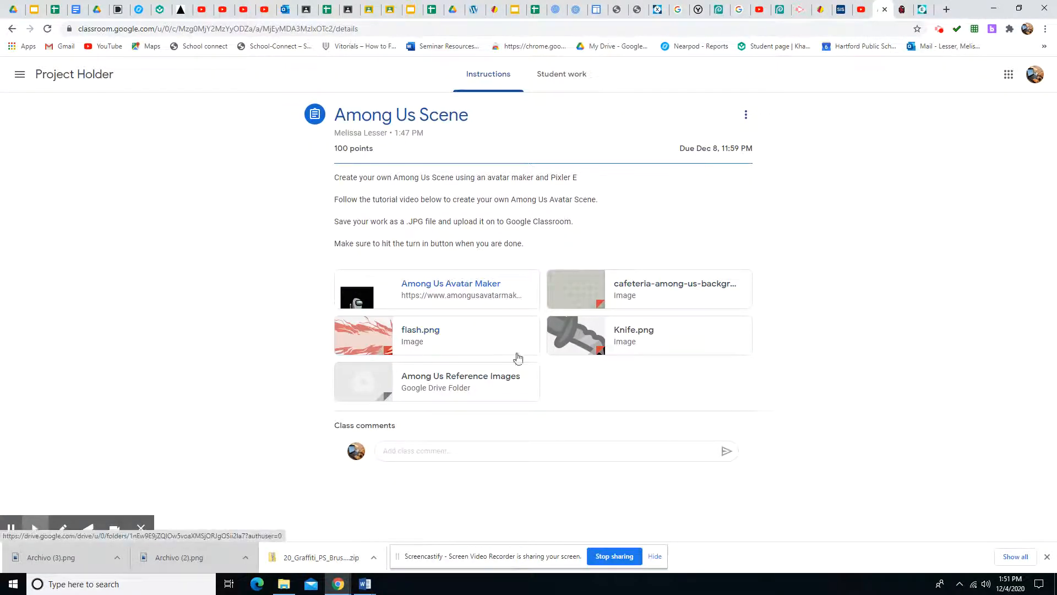
pyautogui.click(442, 379)
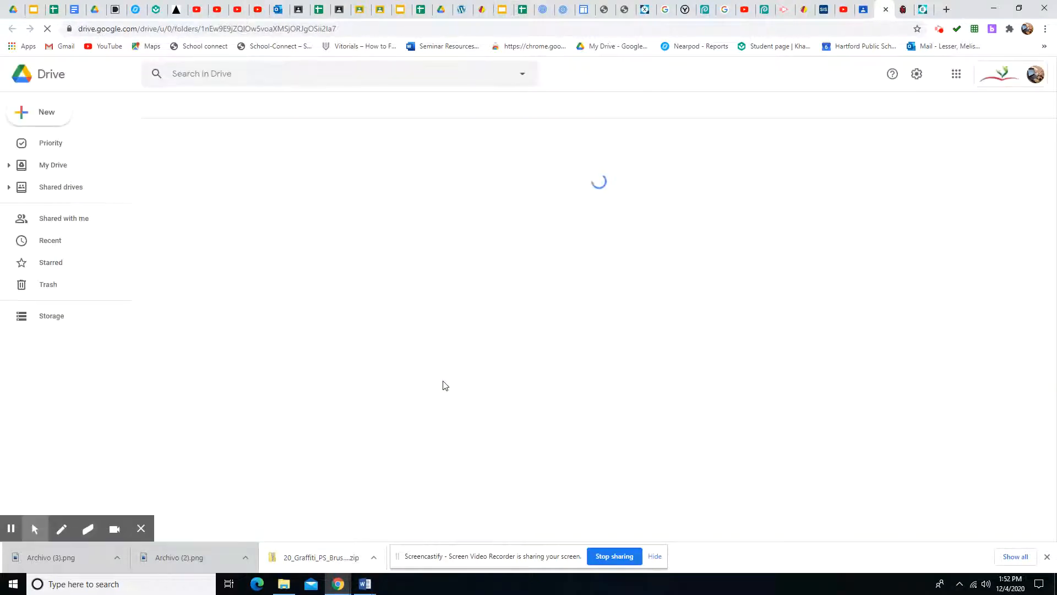
# Step: Look through the Among Us Dead and Among Us Alive image folders inside Among Us Reference Images
pyautogui.doubleClick(208, 160)
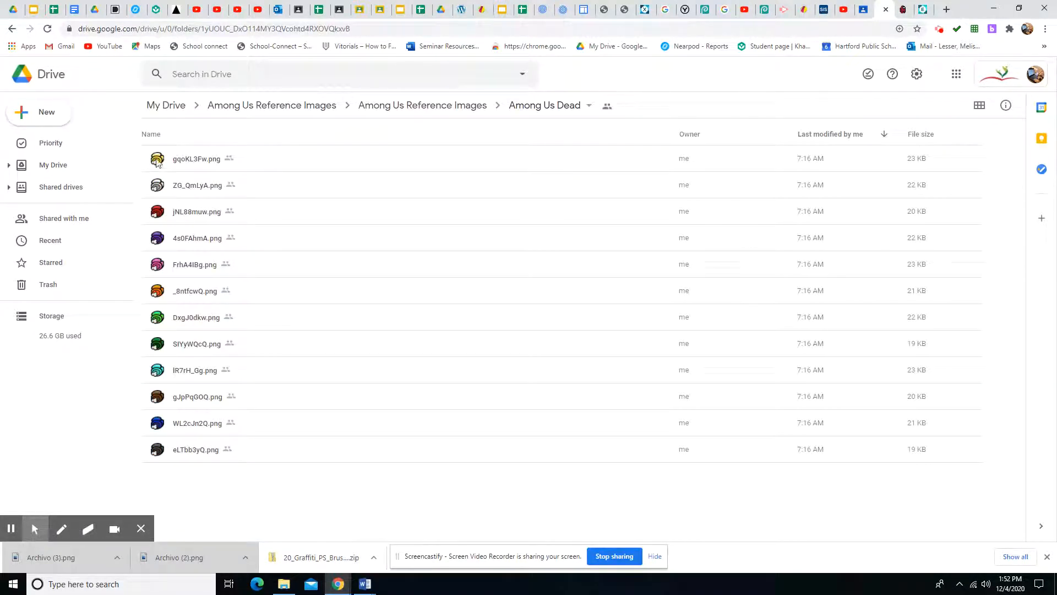
pyautogui.click(253, 106)
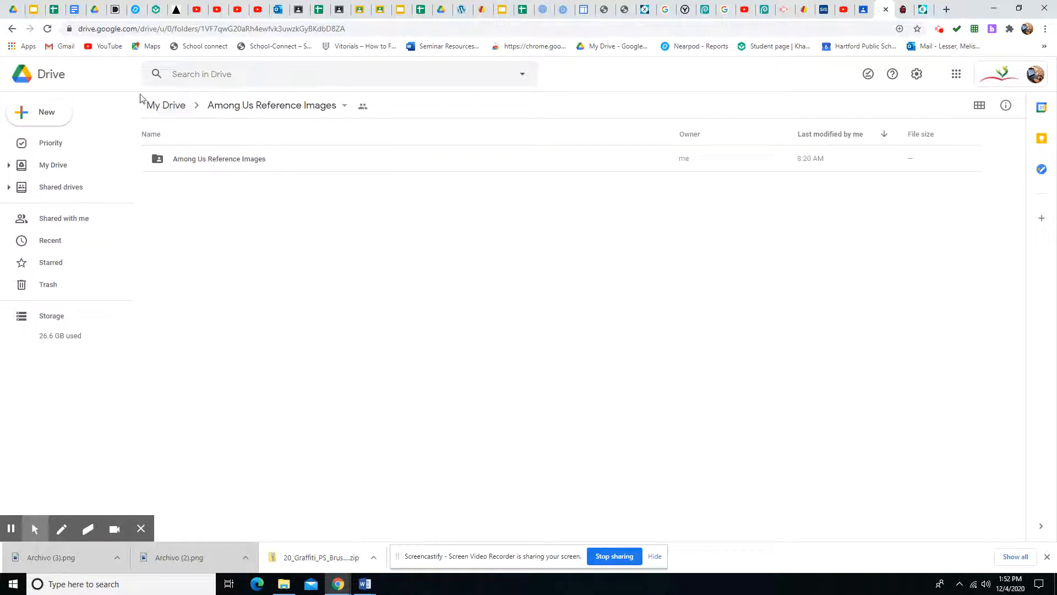
pyautogui.click(179, 110)
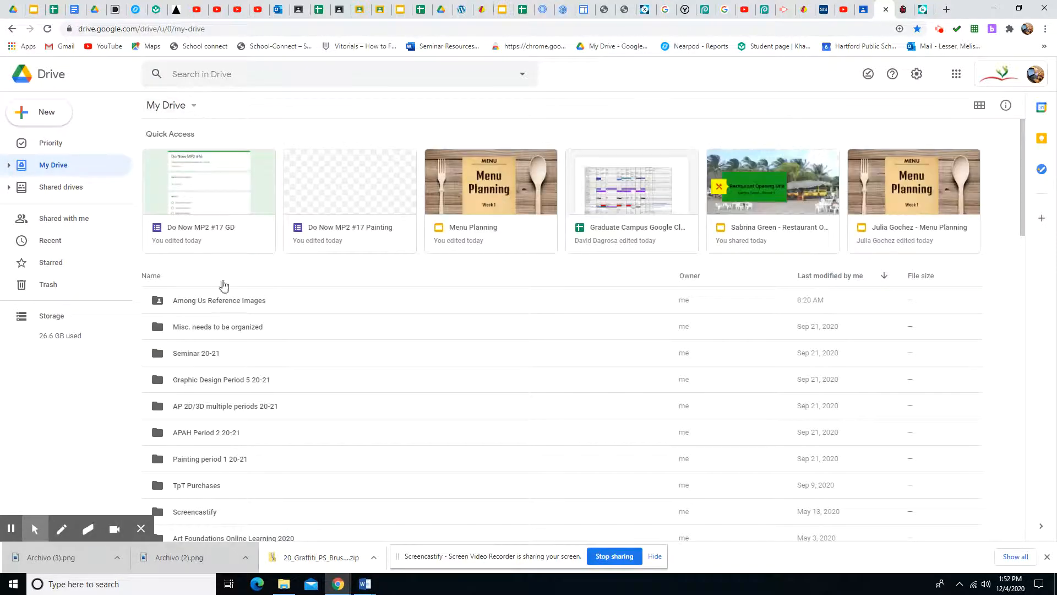
pyautogui.doubleClick(228, 301)
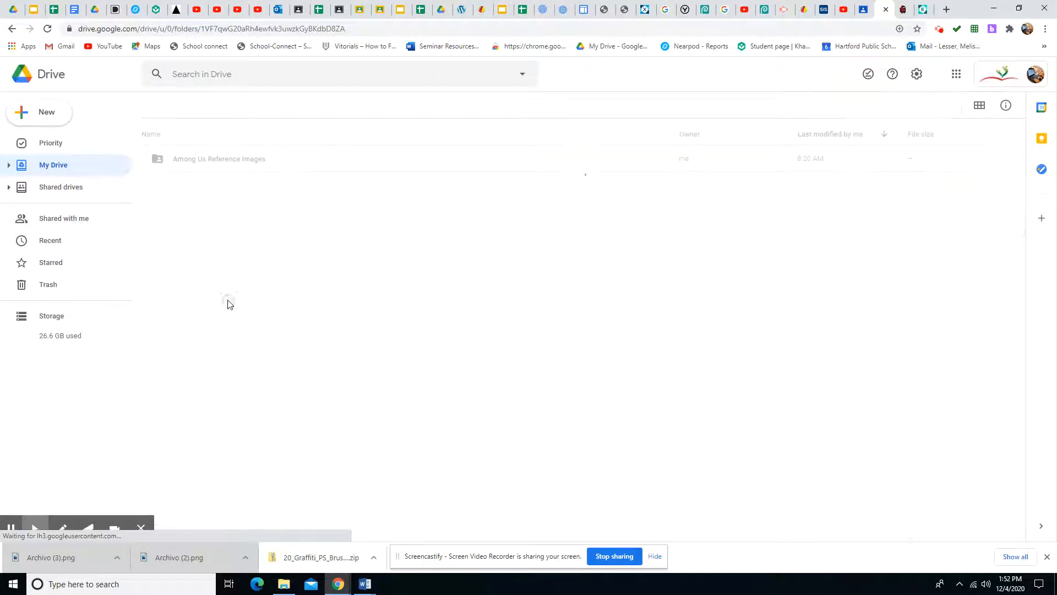
pyautogui.doubleClick(233, 158)
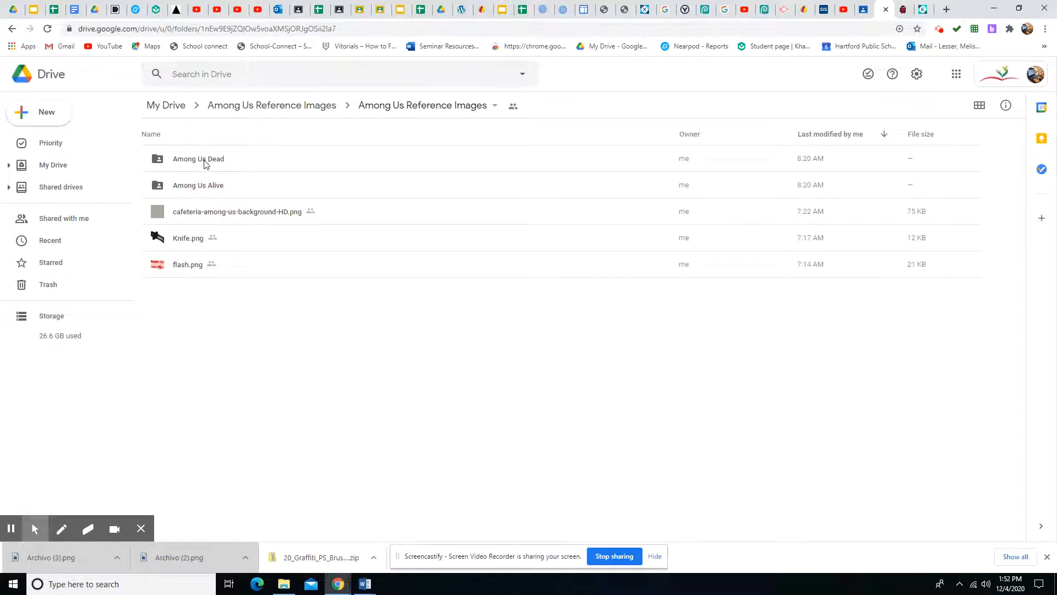
pyautogui.click(210, 187)
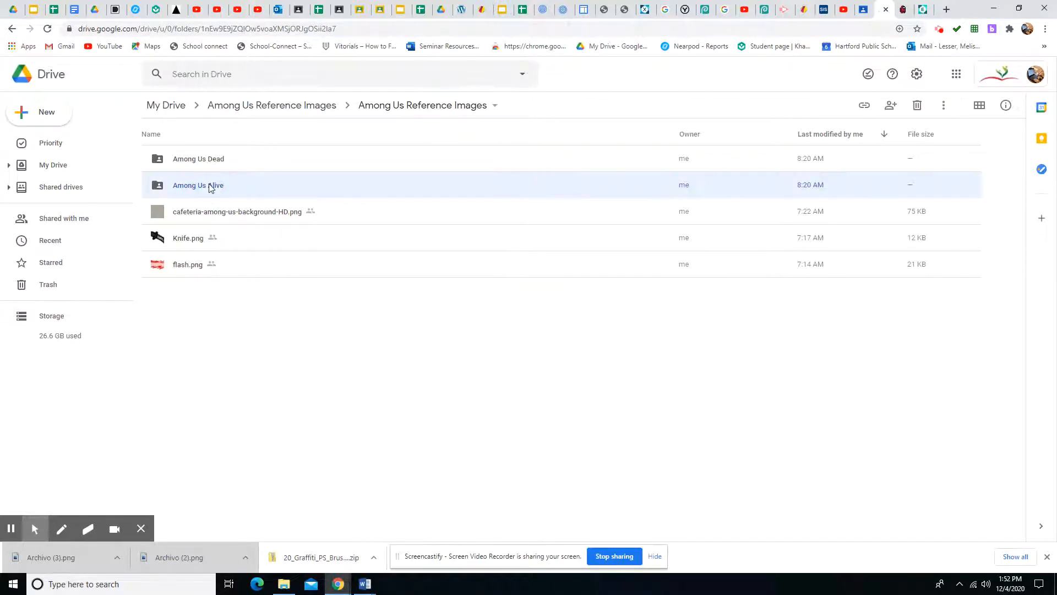
pyautogui.doubleClick(210, 187)
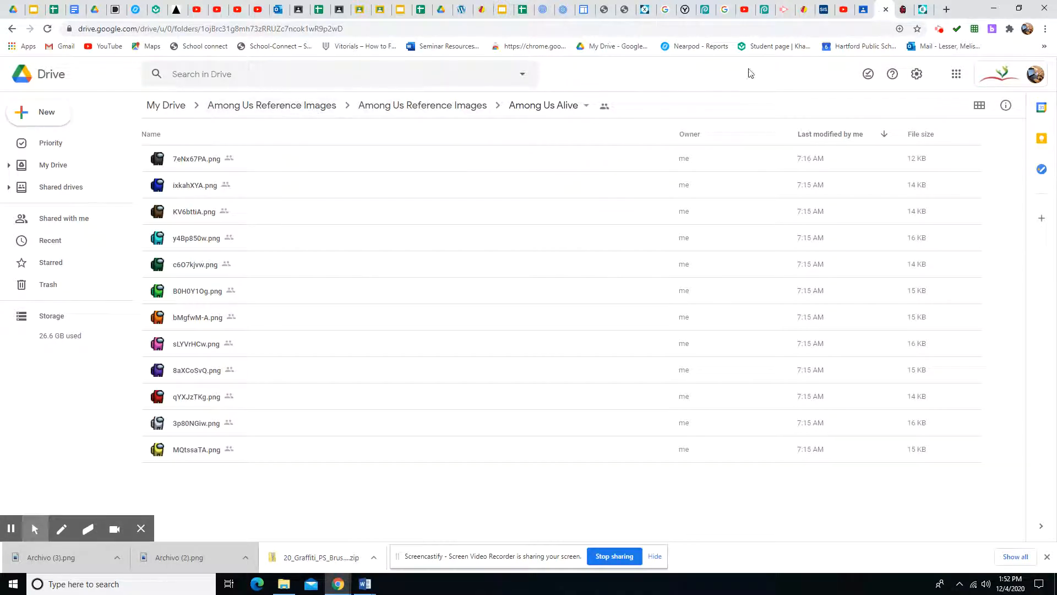
# Step: Close the Drive folder, copy the cafeteria-among-us-background-HD.png image from the assignment, and paste it into the blank Pixlr E canvas
pyautogui.click(886, 10)
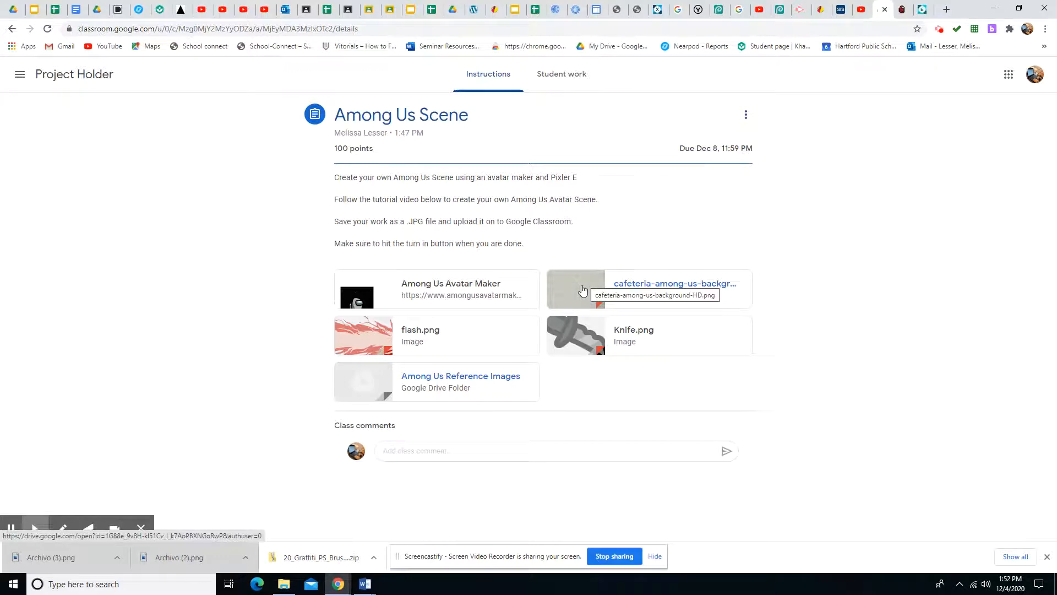
pyautogui.click(583, 290)
pyautogui.rightClick(554, 254)
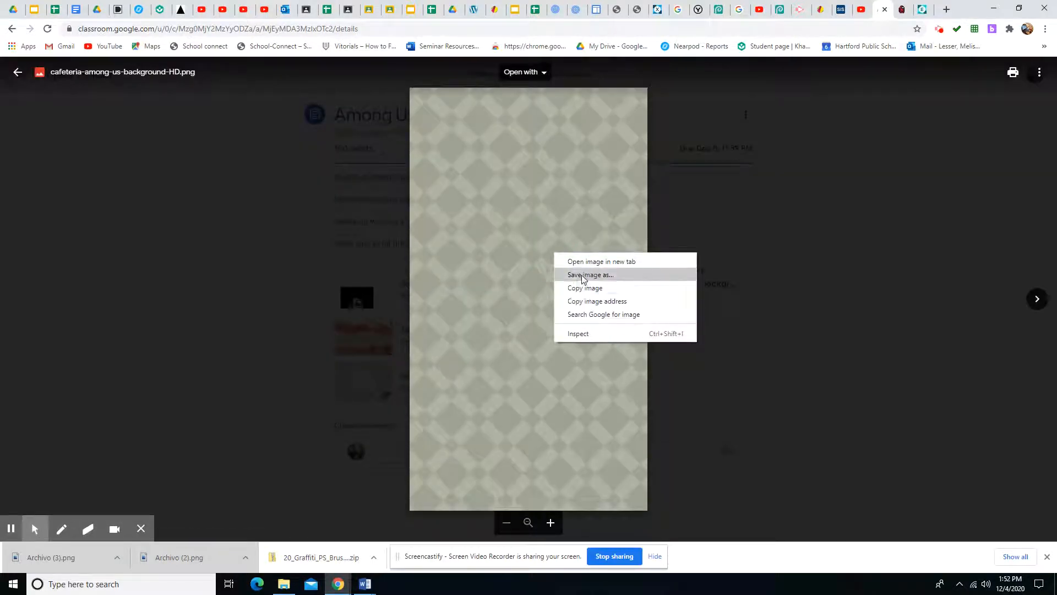
pyautogui.click(587, 289)
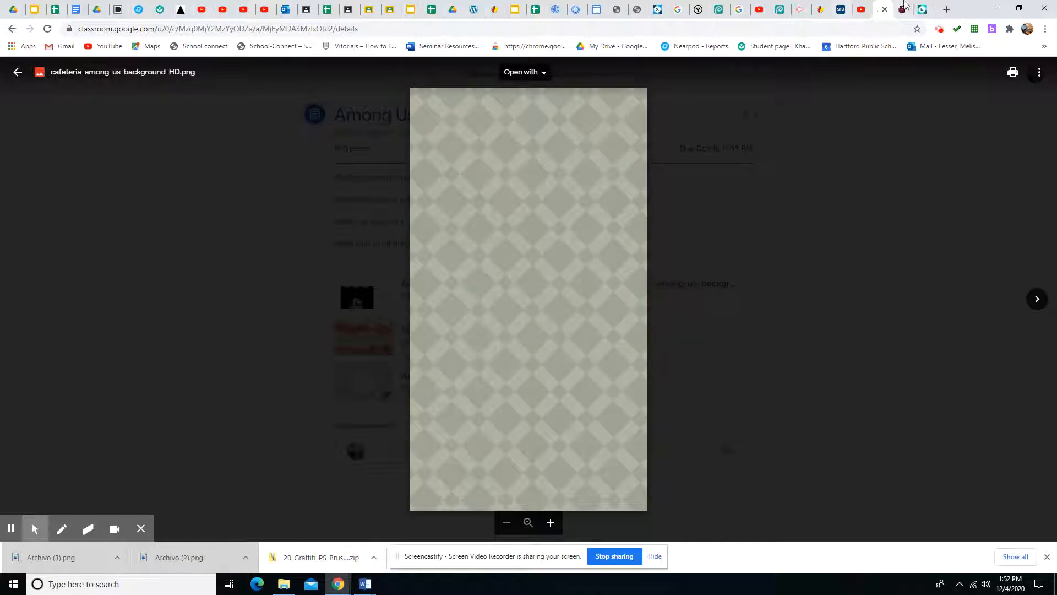
pyautogui.click(925, 11)
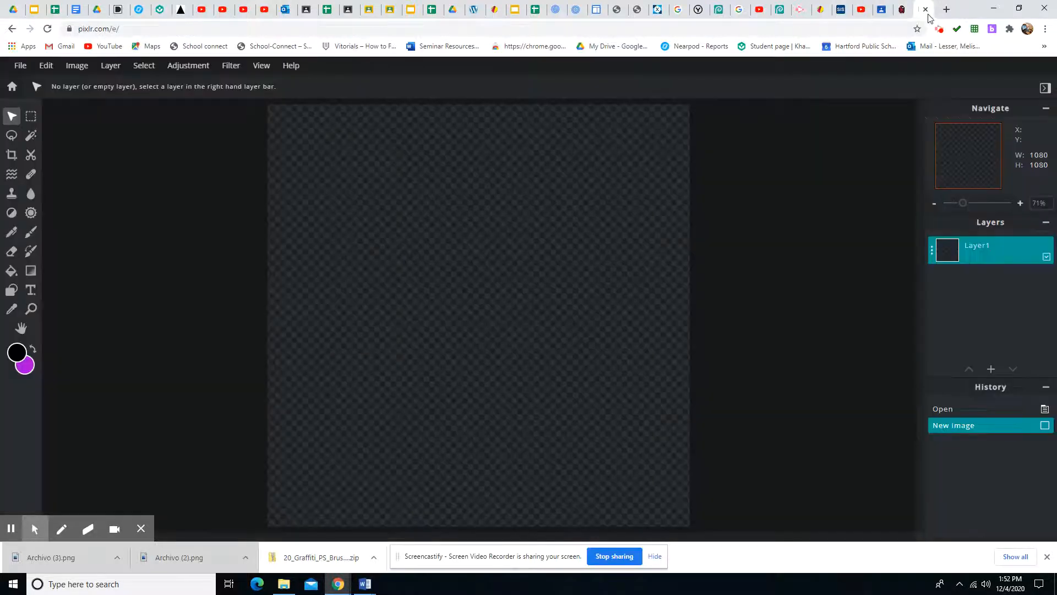
pyautogui.click(44, 67)
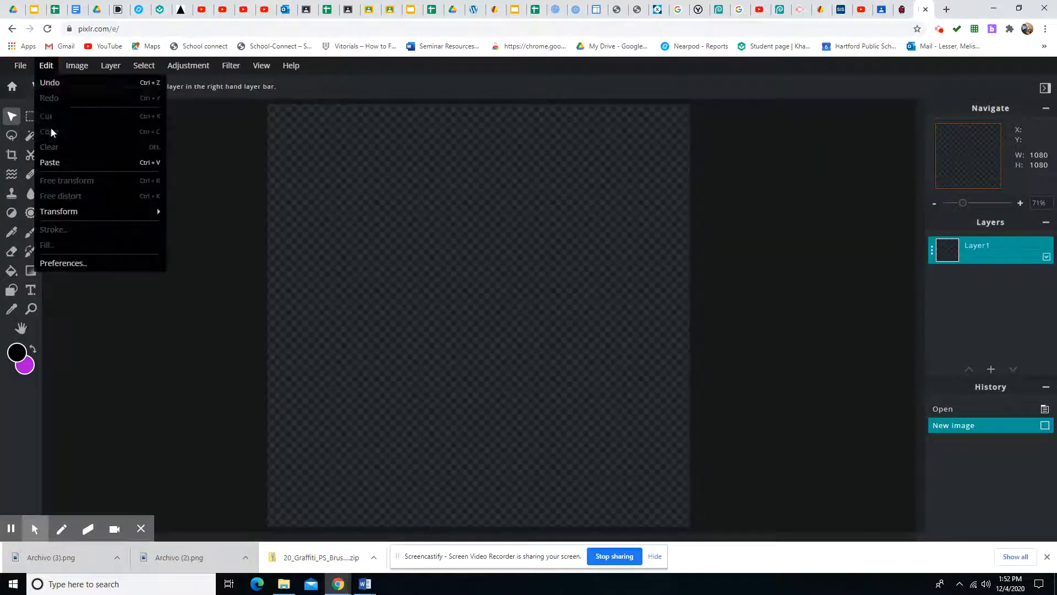
pyautogui.click(55, 161)
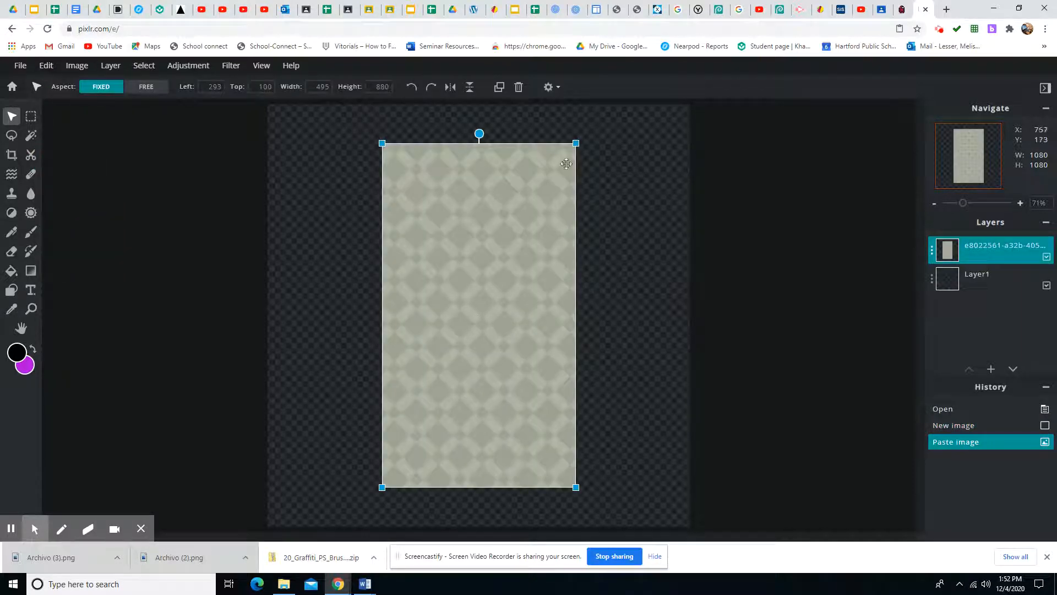
# Step: Stretch the pasted cafeteria background with a free aspect ratio to about 1171 by 1111 px, covering the whole canvas
pyautogui.press('shift')
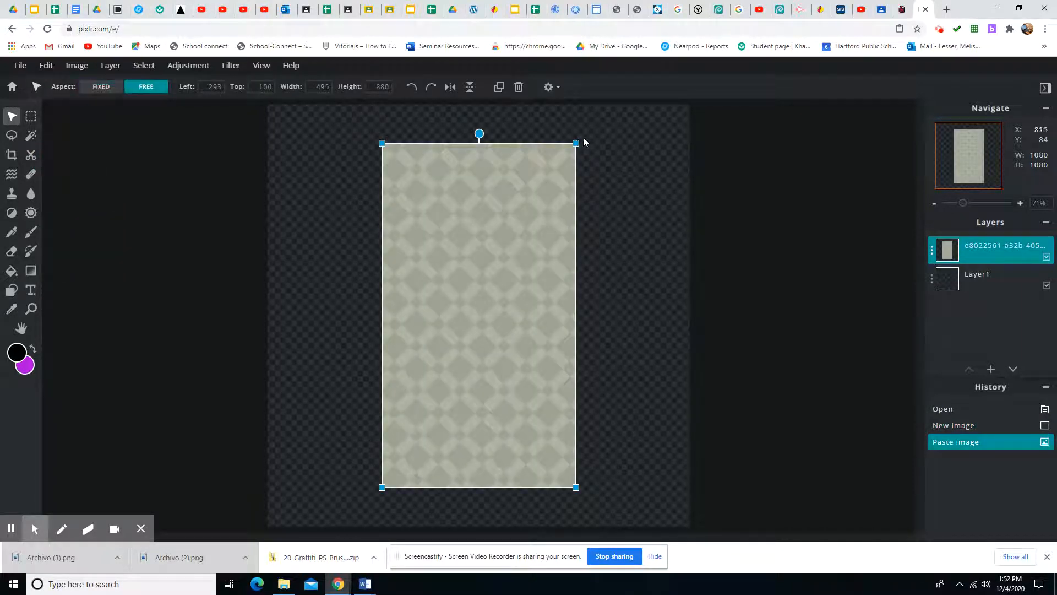
pyautogui.moveTo(576, 143); pyautogui.dragTo(714, 99)
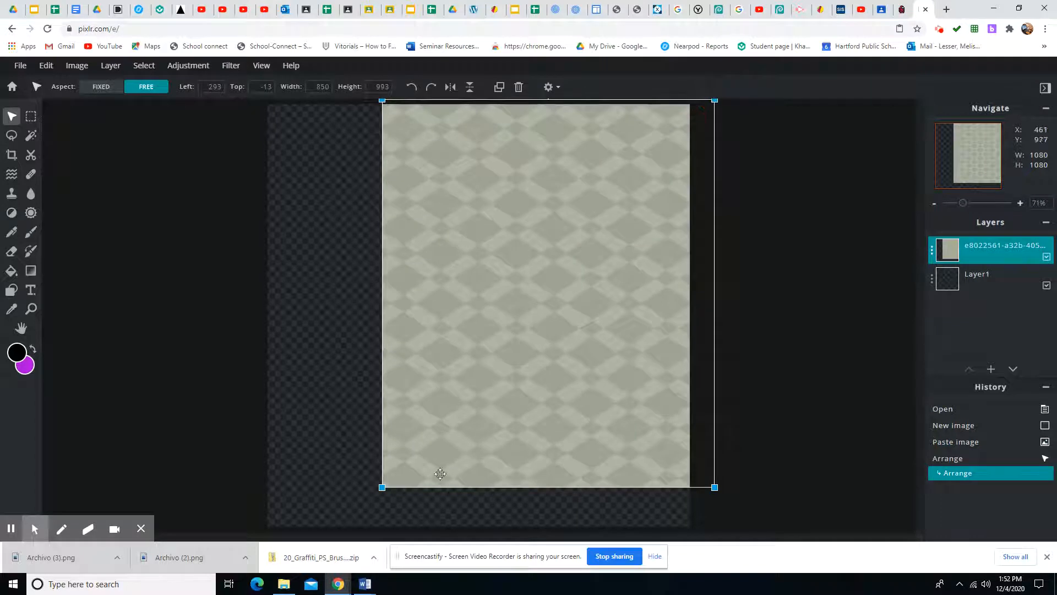
pyautogui.moveTo(381, 488); pyautogui.dragTo(257, 531)
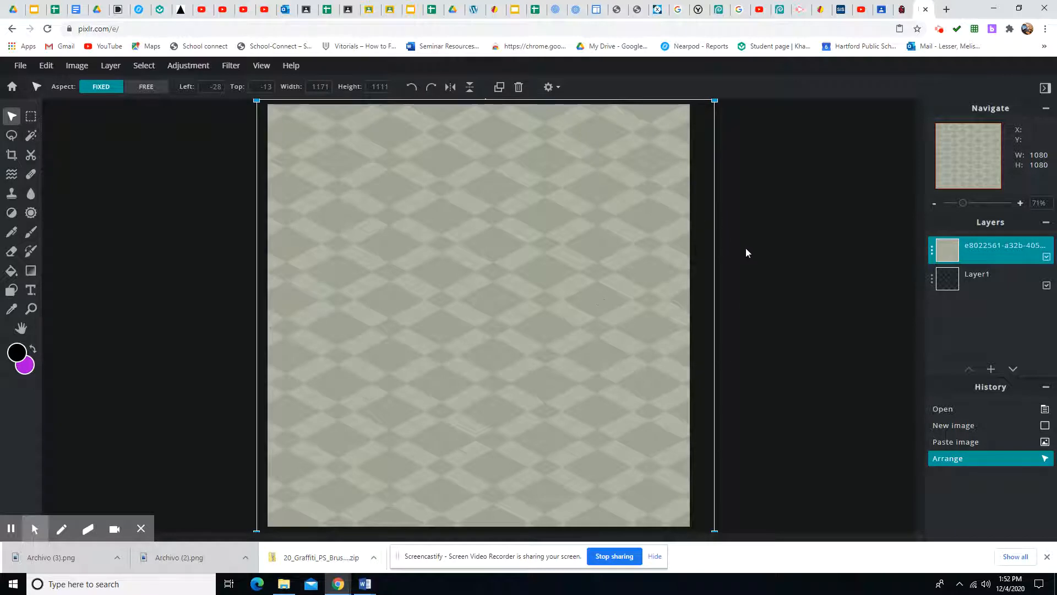
pyautogui.click(11, 529)
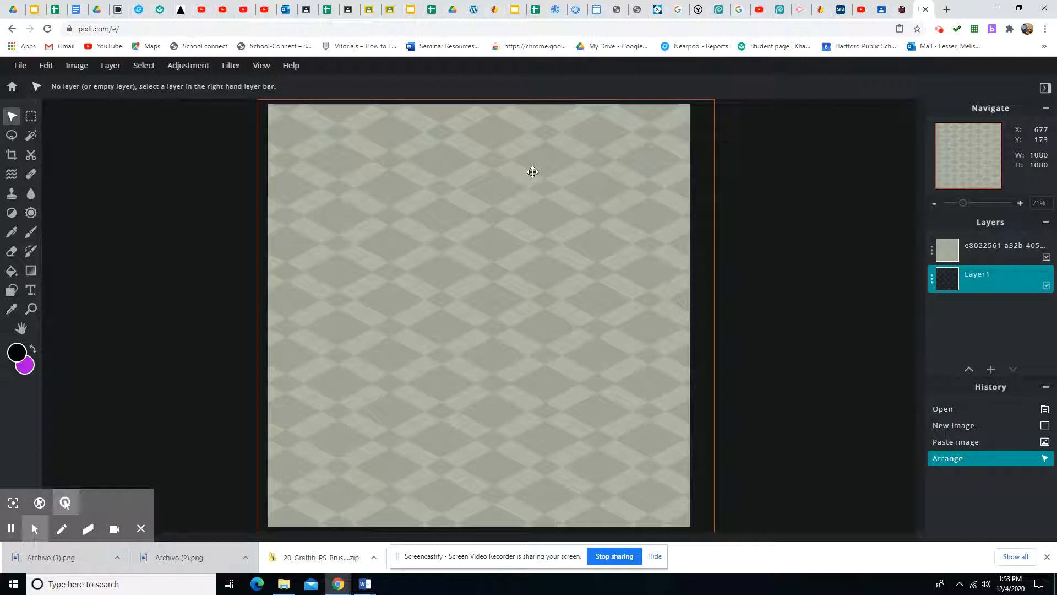
# Step: Copy the flash.png image from the Google Classroom assignment and paste it over the cafeteria background in Pixlr E
pyautogui.click(887, 13)
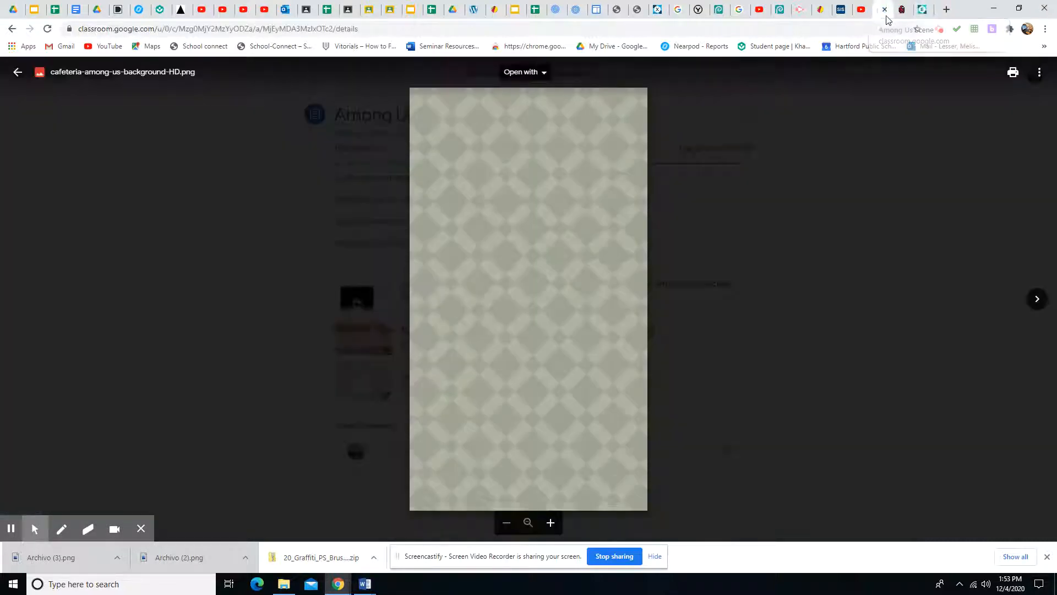
pyautogui.click(18, 73)
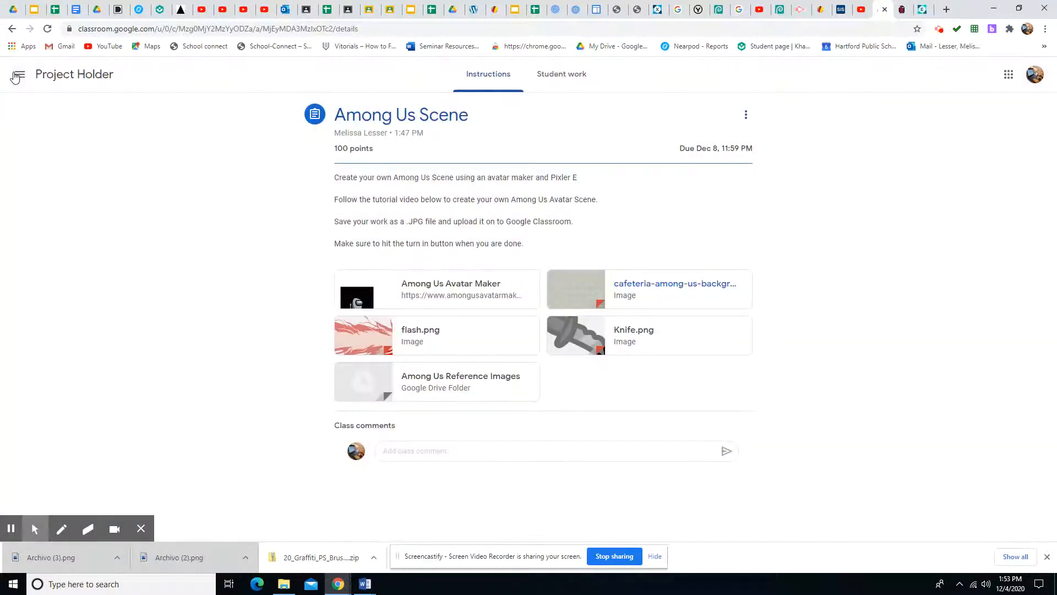
pyautogui.click(417, 330)
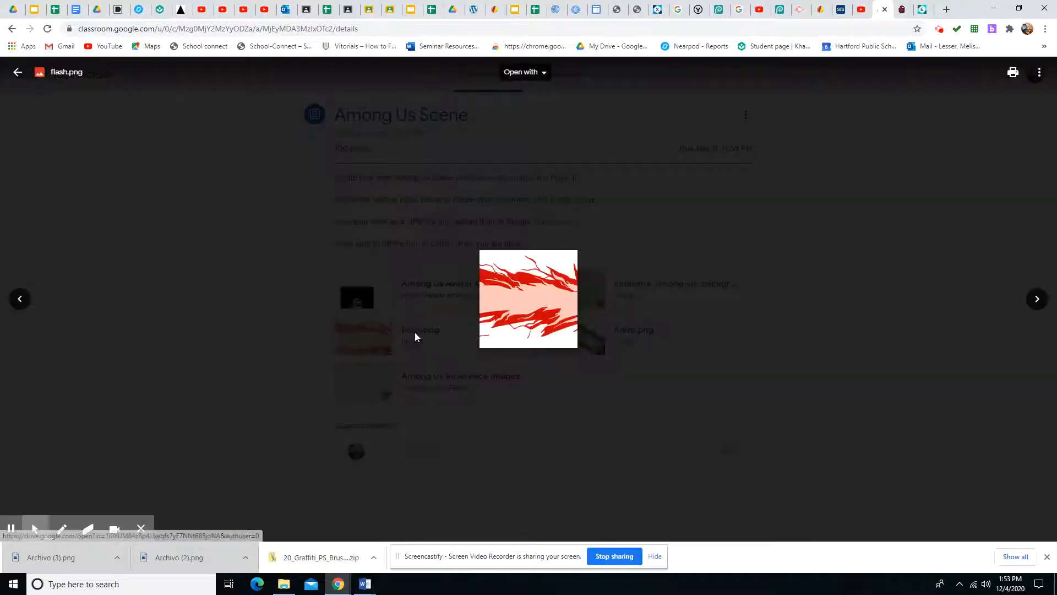
pyautogui.rightClick(528, 288)
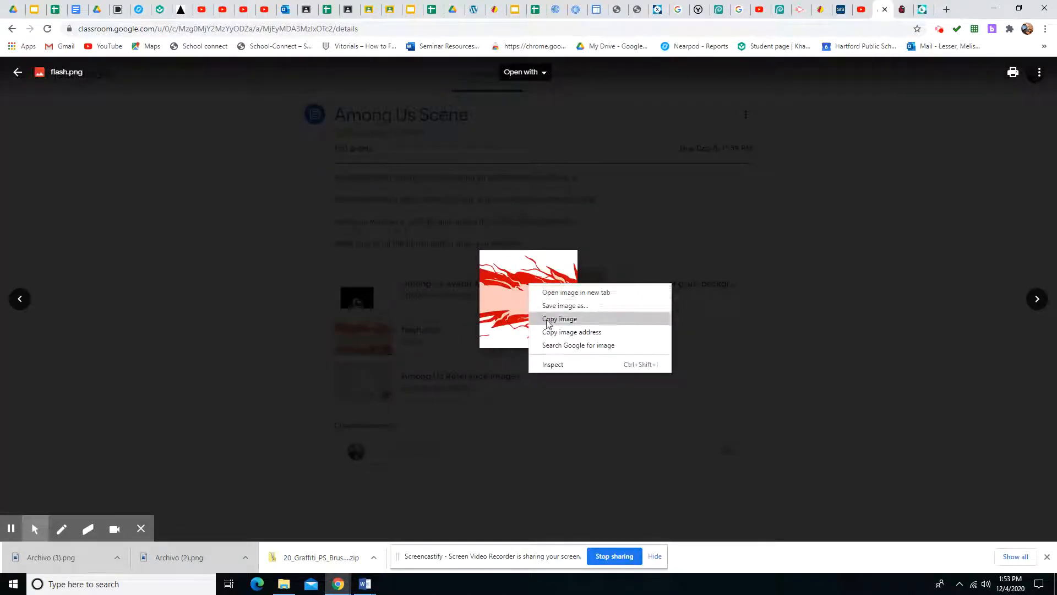
pyautogui.click(547, 317)
pyautogui.click(930, 15)
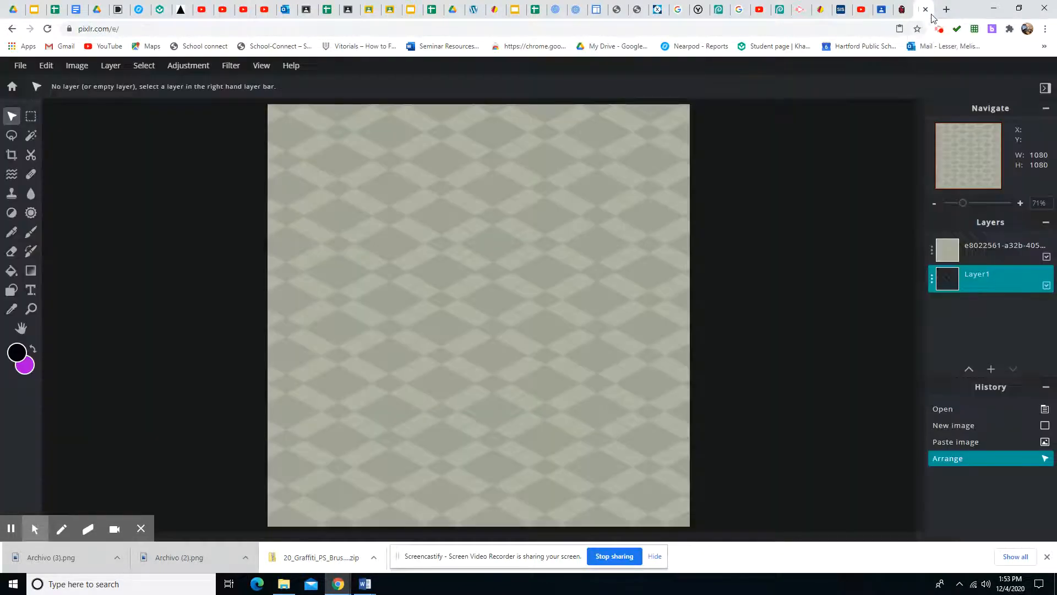
pyautogui.click(45, 66)
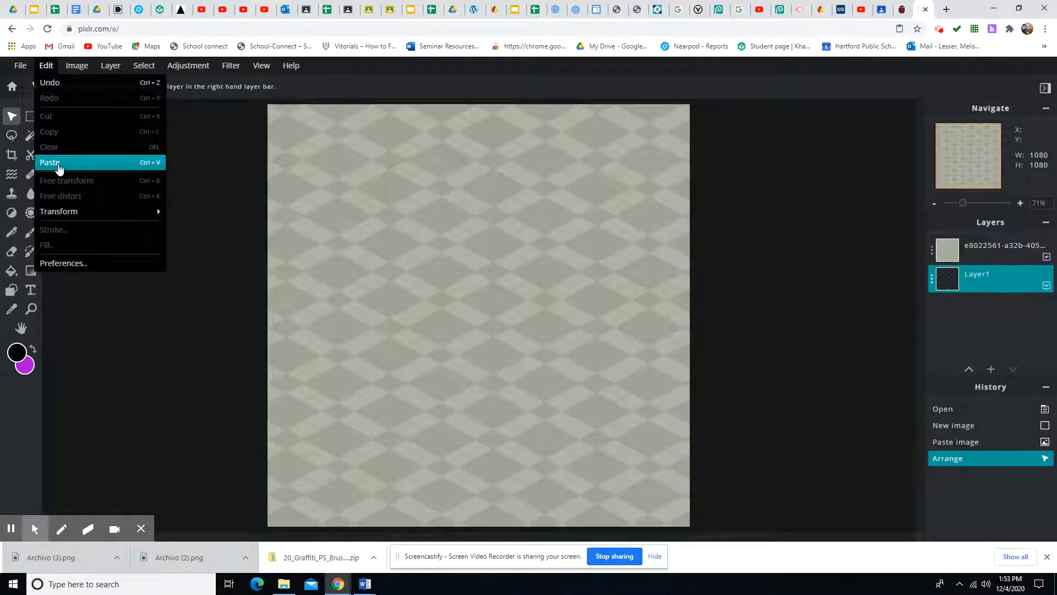
pyautogui.click(59, 165)
# Step: Stretch the flash image freely to about 1113 by 560 px across the canvas width and place it in the upper half
pyautogui.click(146, 87)
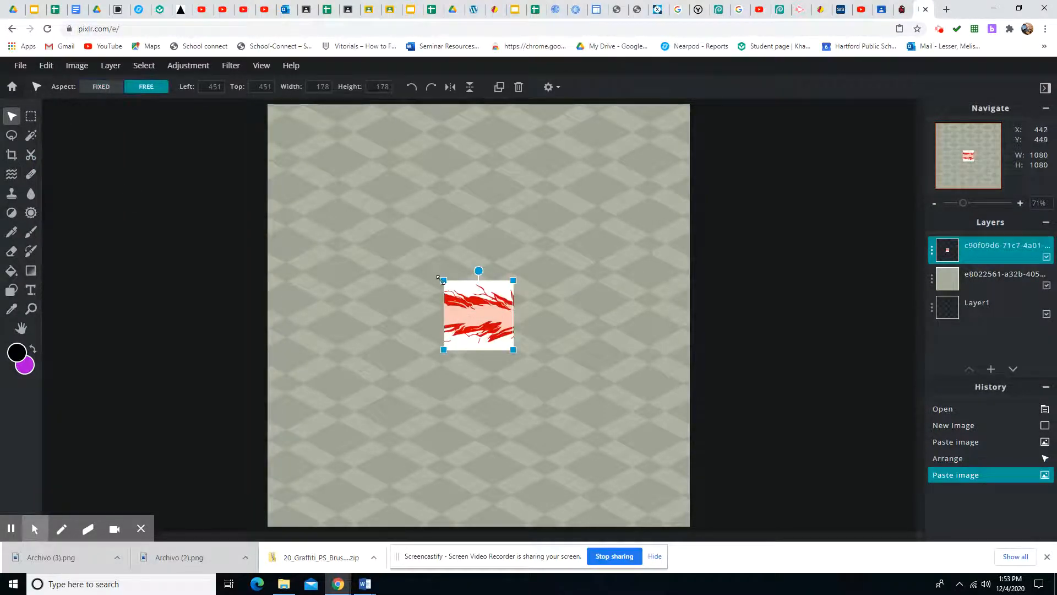
pyautogui.moveTo(443, 280); pyautogui.dragTo(277, 174)
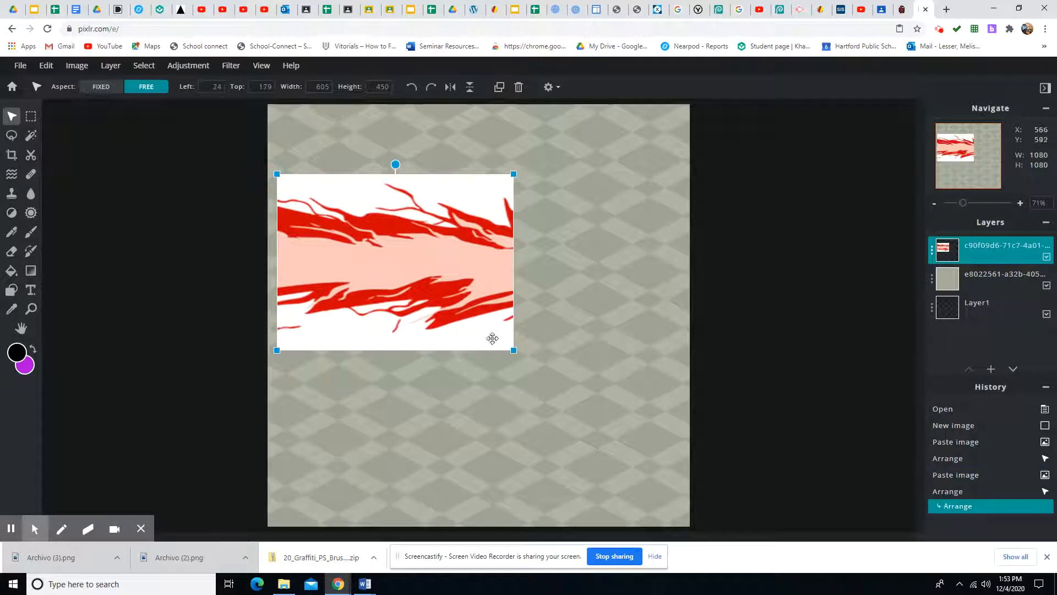
pyautogui.moveTo(515, 350); pyautogui.dragTo(694, 387)
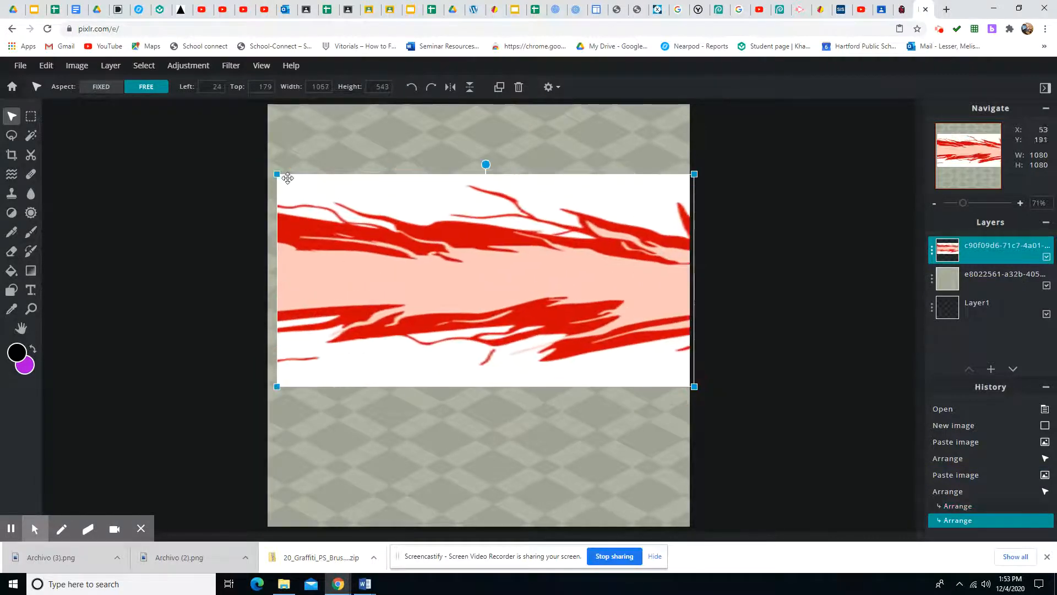
pyautogui.moveTo(278, 174); pyautogui.dragTo(259, 166)
pyautogui.moveTo(466, 301); pyautogui.dragTo(466, 267)
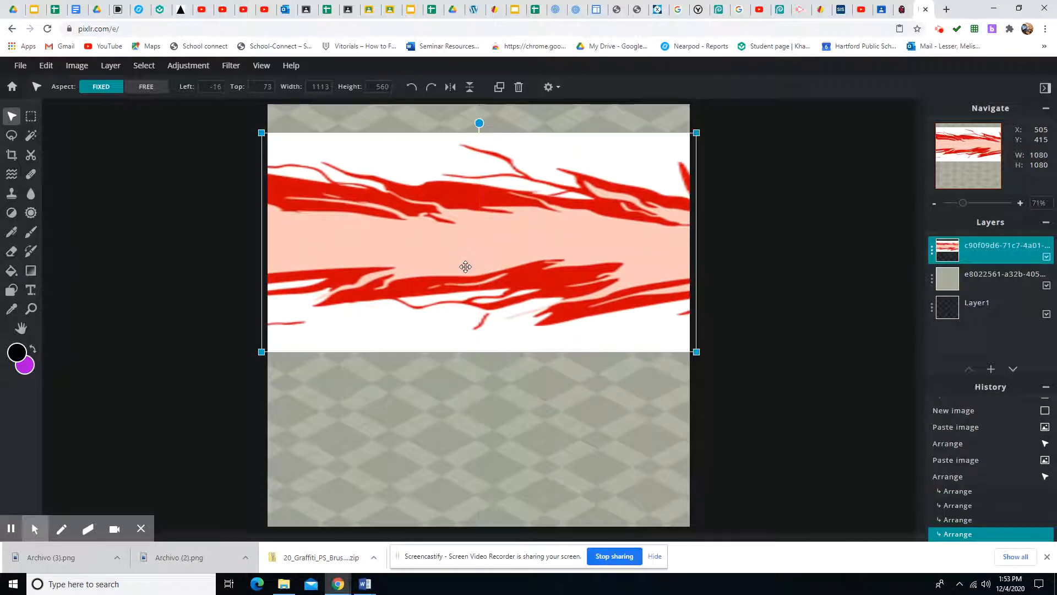
# Step: Select the white areas above, below and between the red streaks of the flash layer with the Wand tool and delete them
pyautogui.click(29, 136)
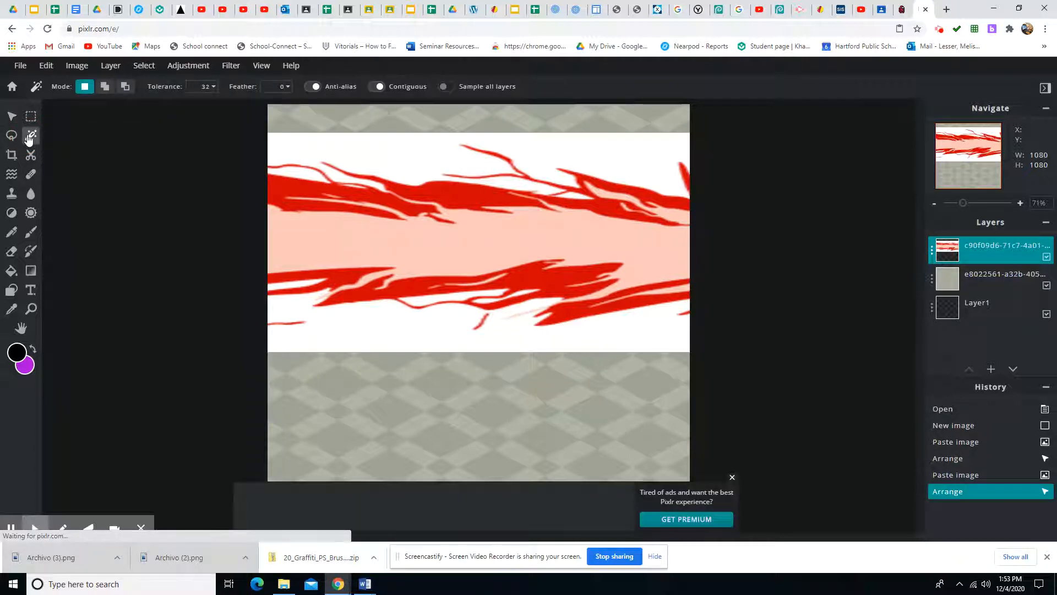
pyautogui.click(318, 150)
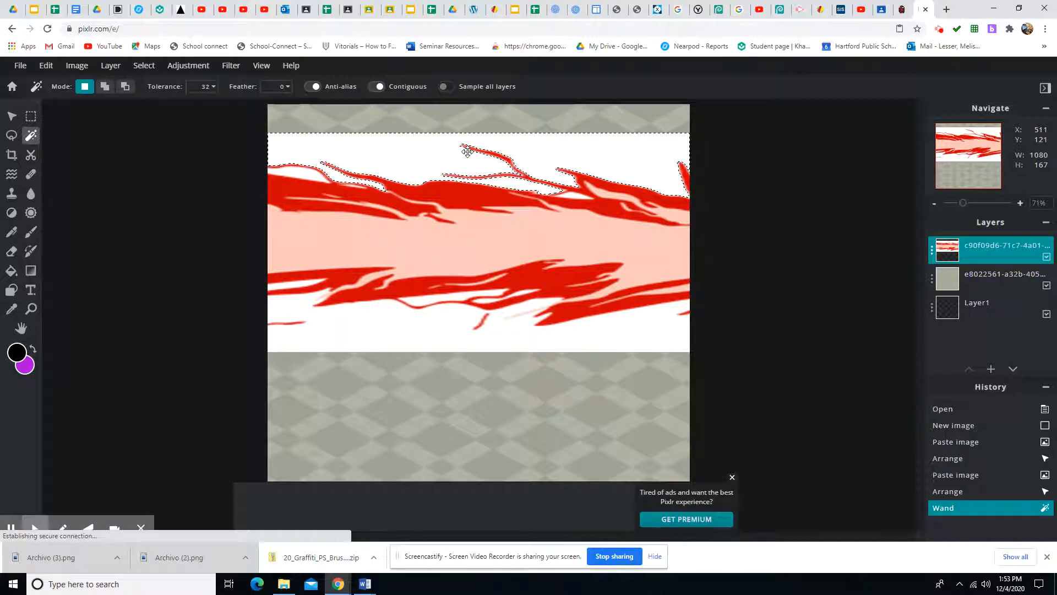
pyautogui.press('shift')
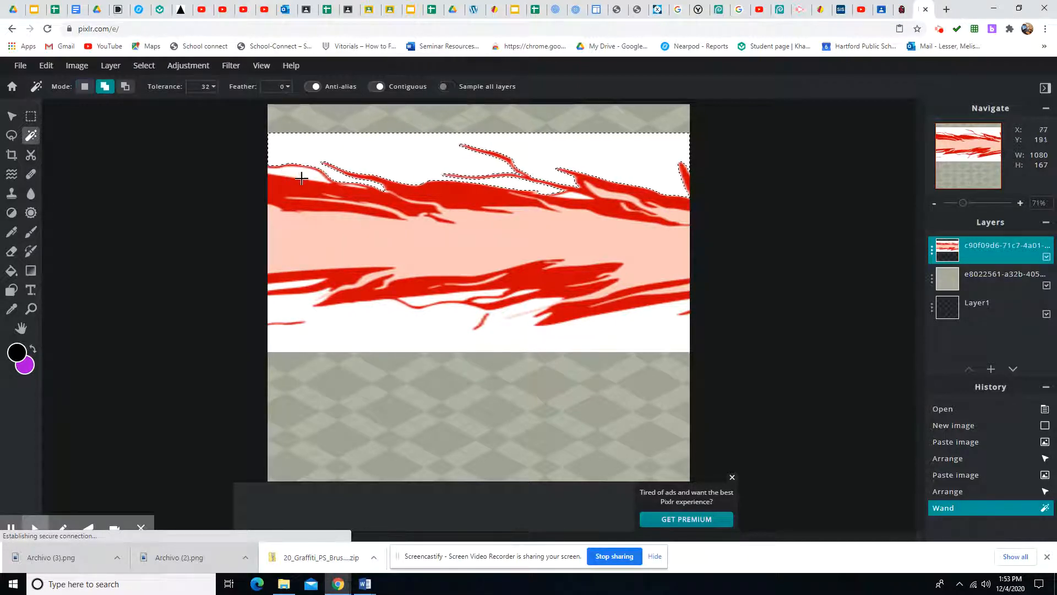
pyautogui.click(303, 173)
pyautogui.click(299, 283)
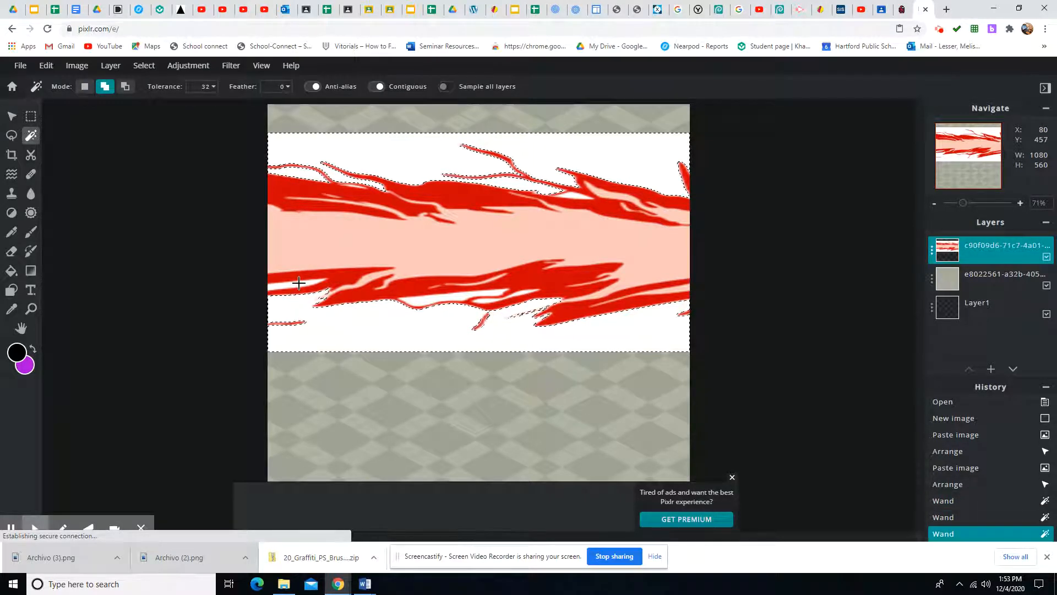
pyautogui.click(301, 284)
pyautogui.click(493, 298)
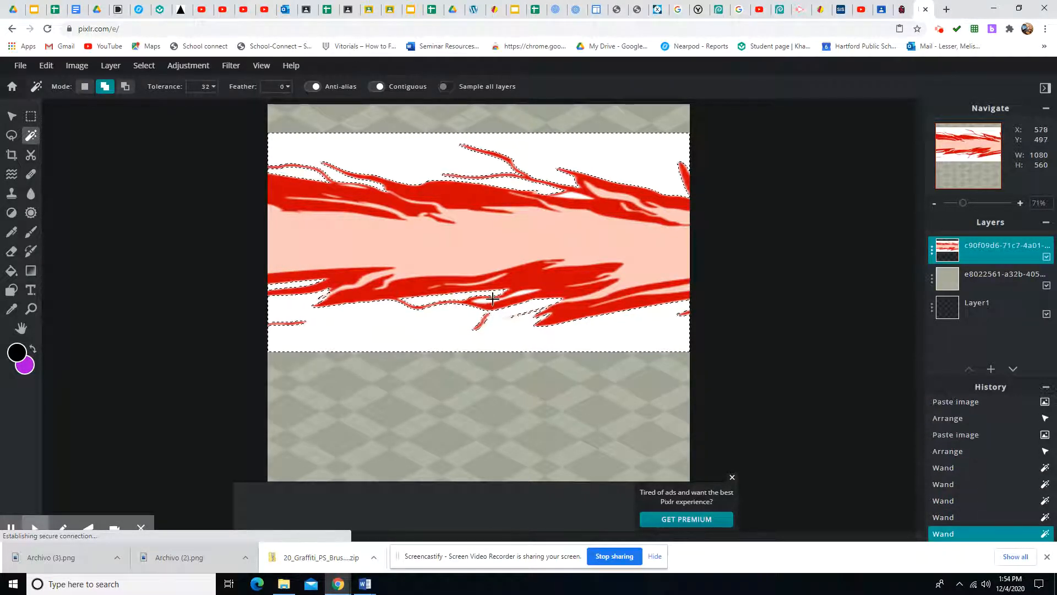
pyautogui.click(497, 294)
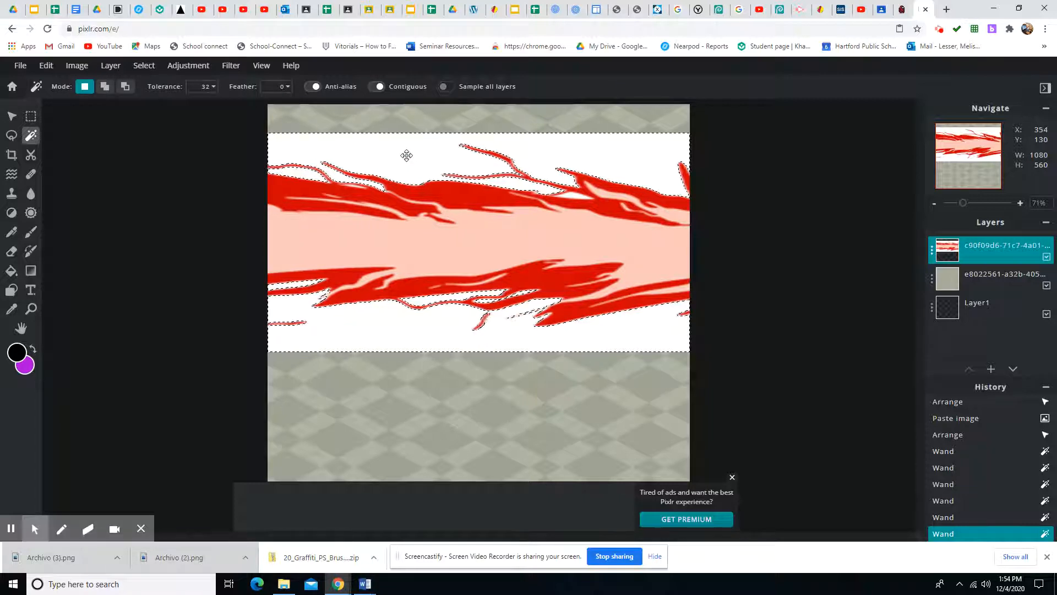
pyautogui.press('Delete')
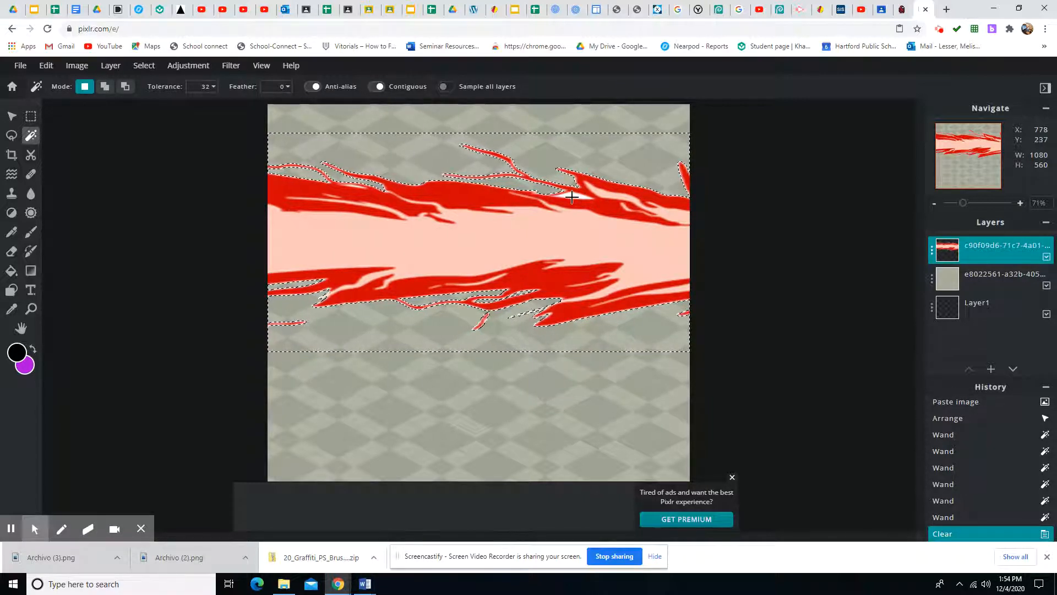
# Step: Add the leftover white sliver in the flash's upper red streak to the wand selection, delete it, and deselect everything
pyautogui.press('shift')
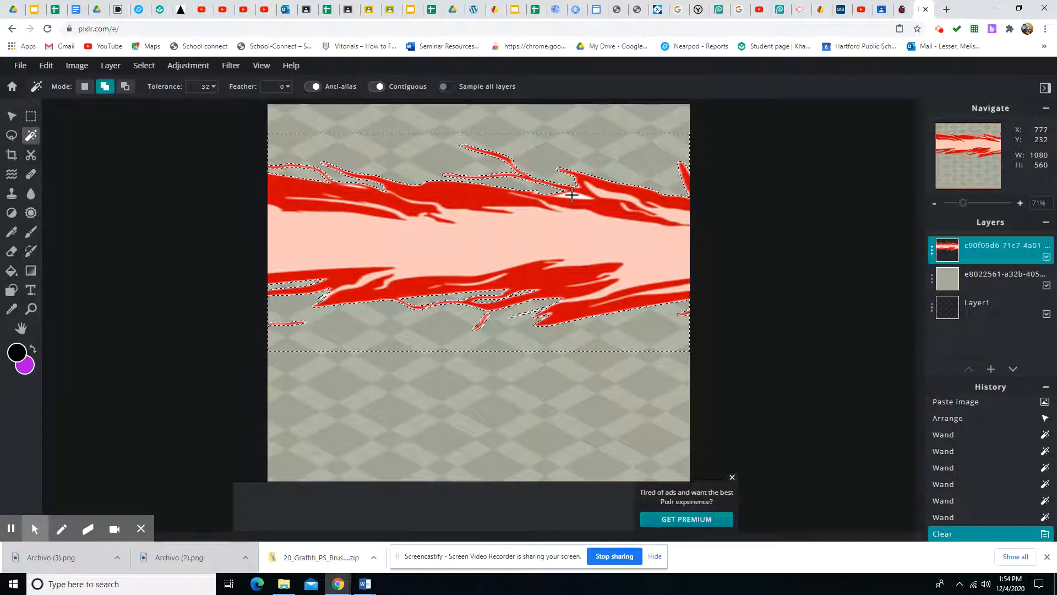
pyautogui.keyDown('shift'); pyautogui.click(573, 196); pyautogui.keyUp('shift')
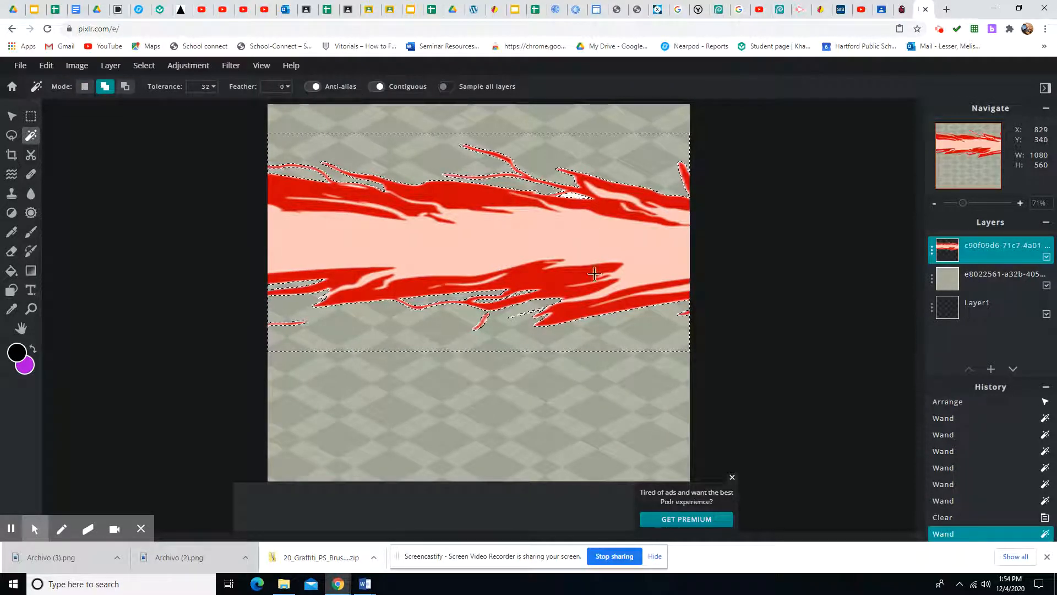
pyautogui.press('Delete')
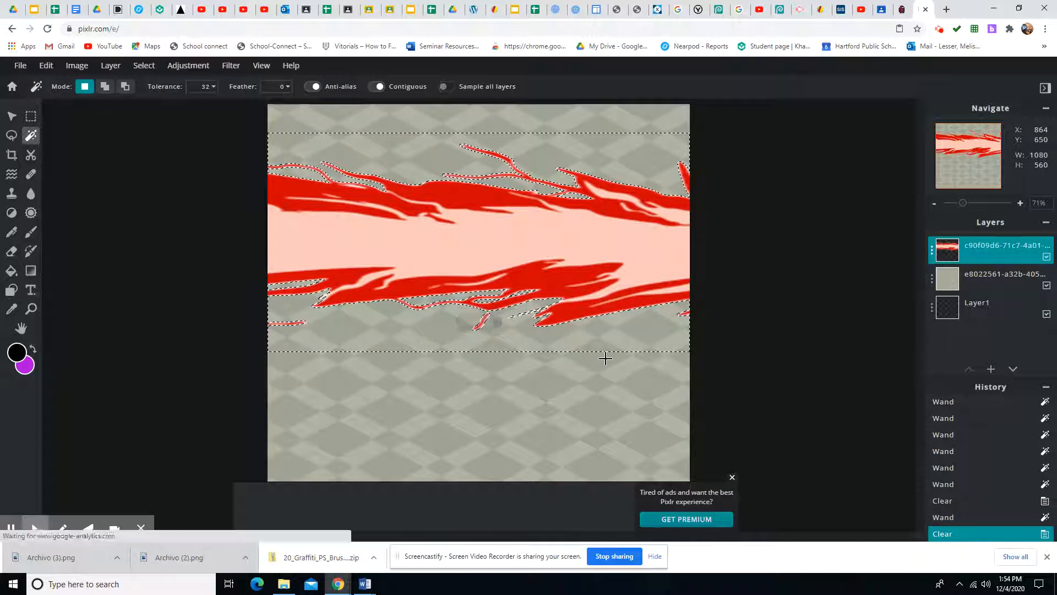
pyautogui.click(146, 66)
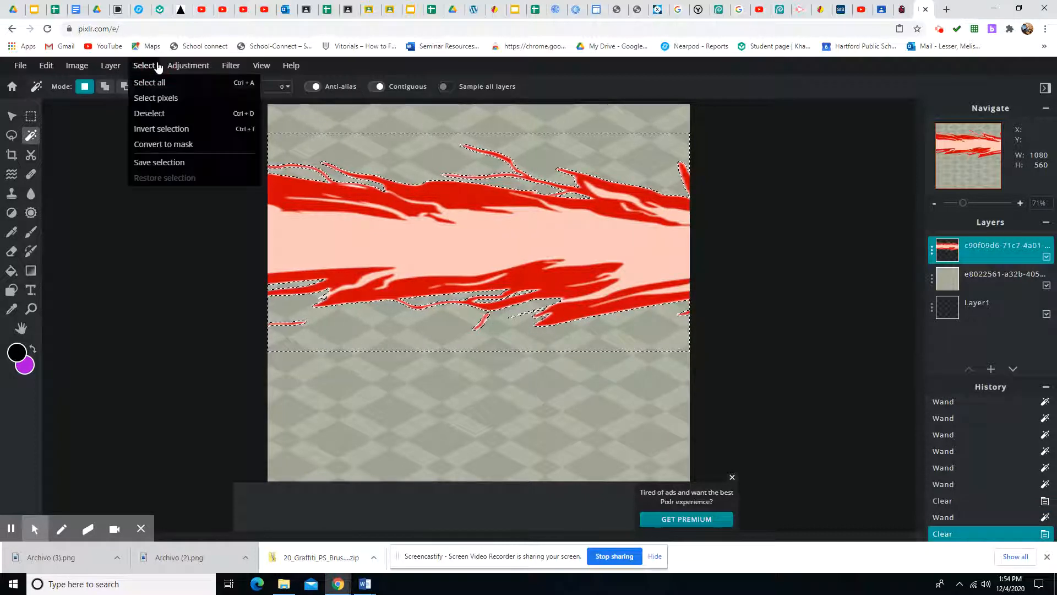
pyautogui.click(148, 113)
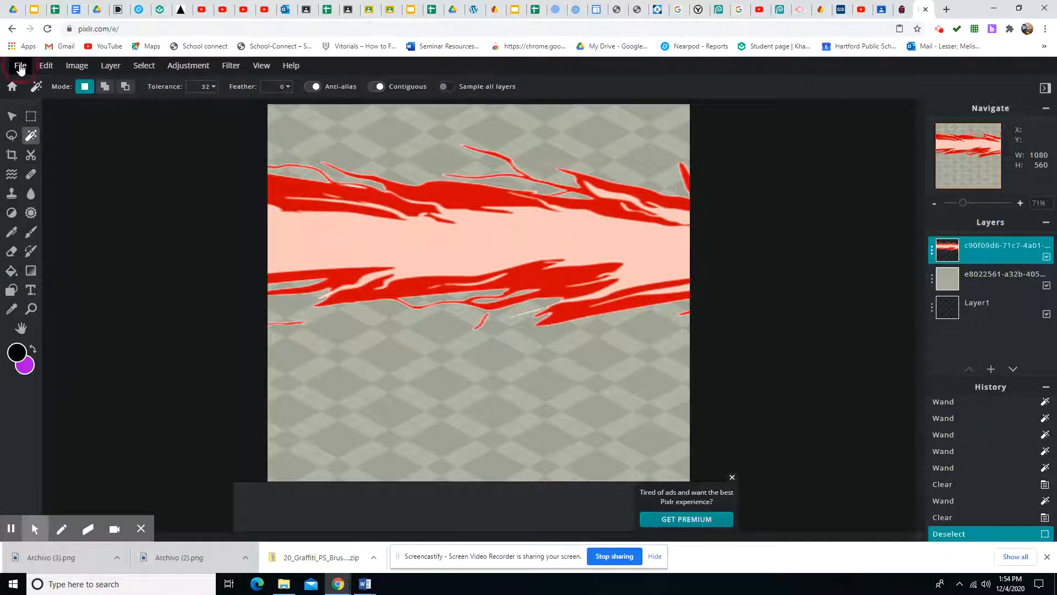
# Step: Open the yellow guy image from the computer's recent files as a separate document
pyautogui.click(20, 67)
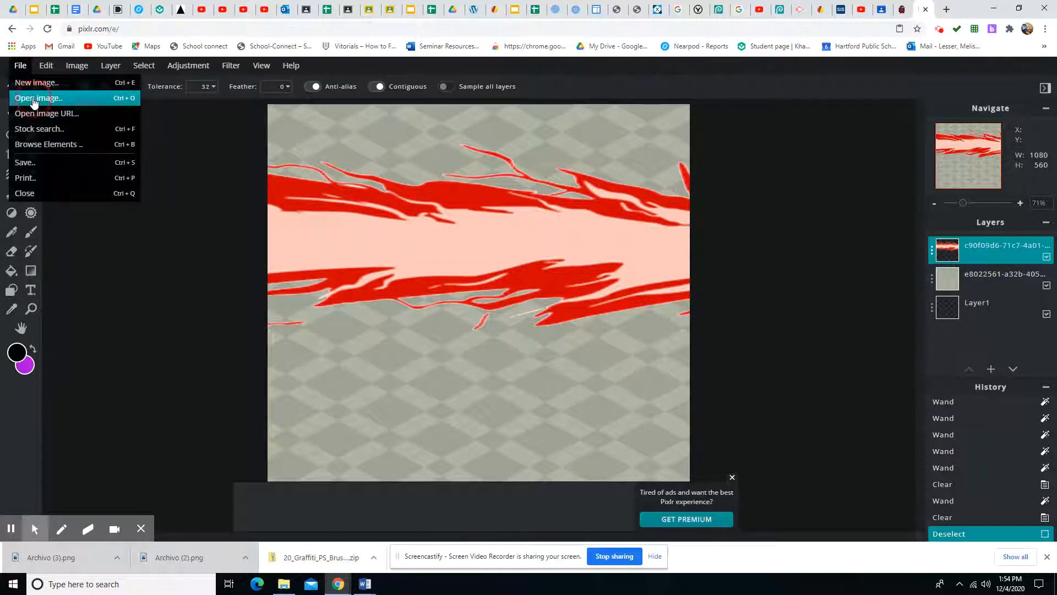
pyautogui.click(33, 99)
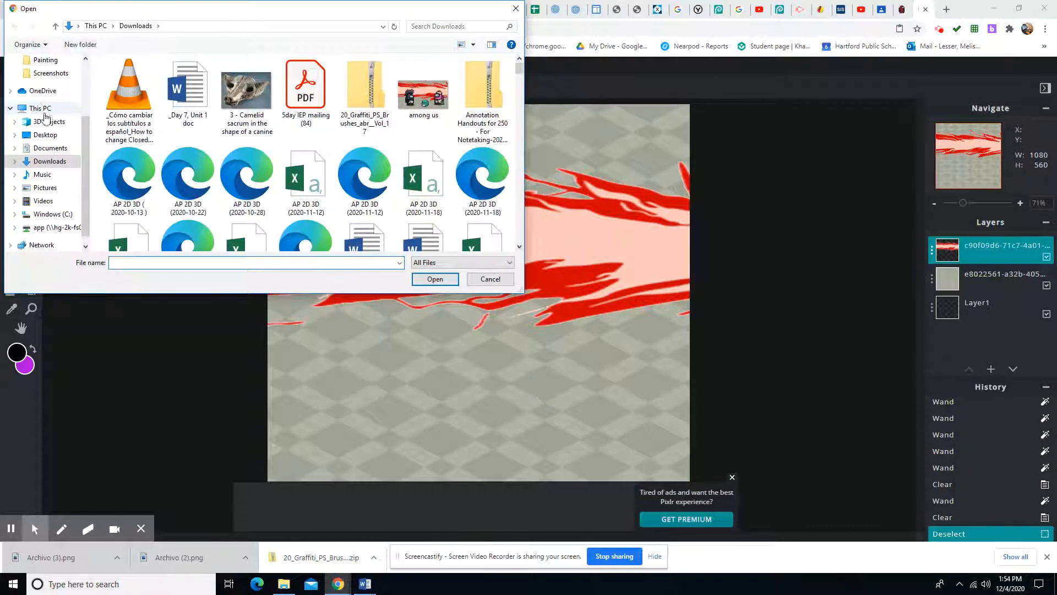
pyautogui.scroll(2, 52, 104)
pyautogui.click(51, 67)
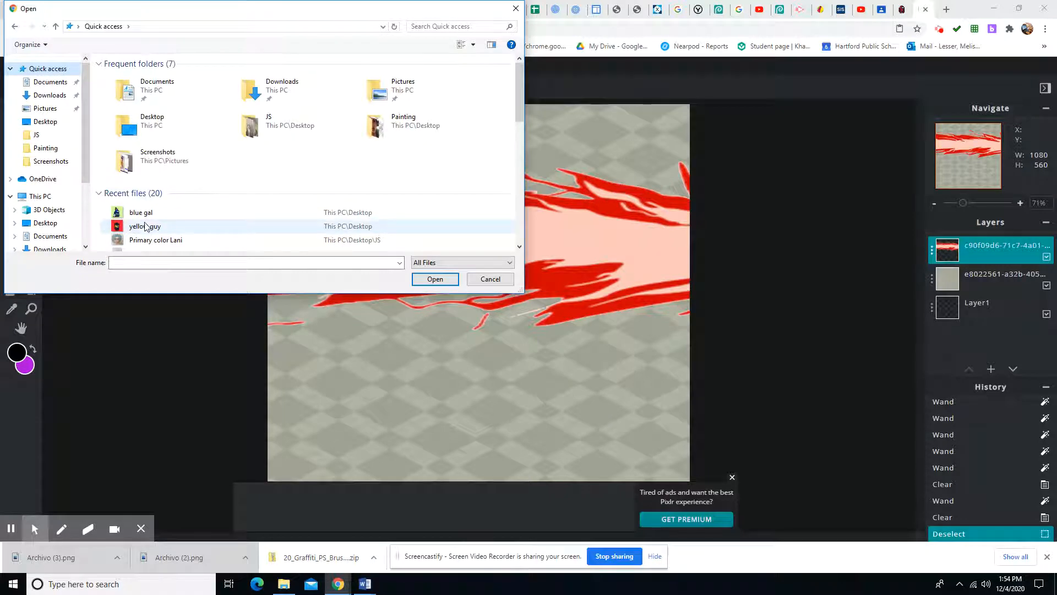
pyautogui.click(145, 226)
pyautogui.click(433, 279)
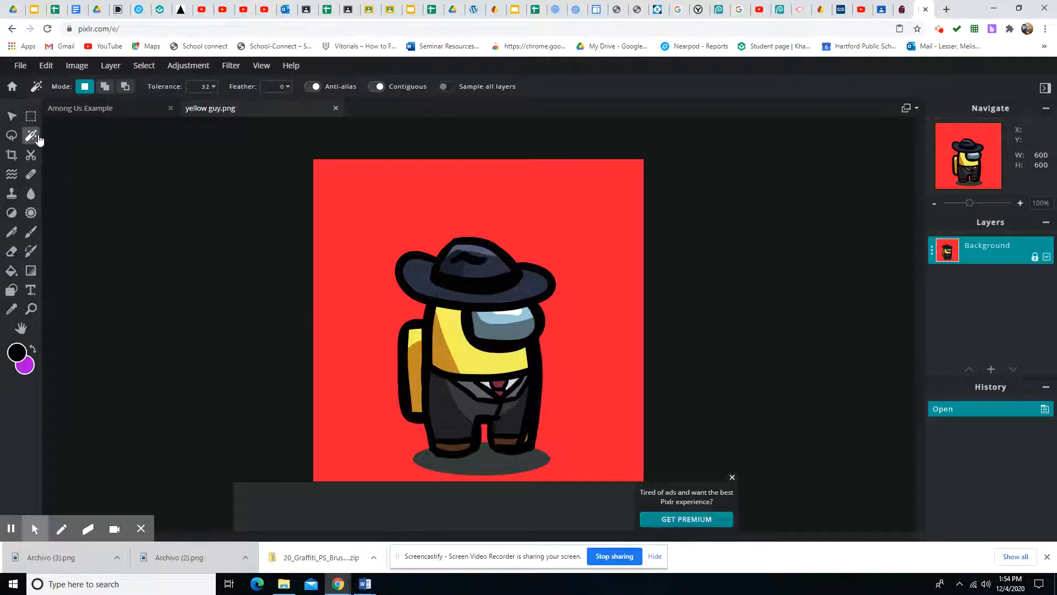
# Step: Select the red background of yellow guy.png with the Wand, including the gap between the legs, and delete it
pyautogui.click(355, 213)
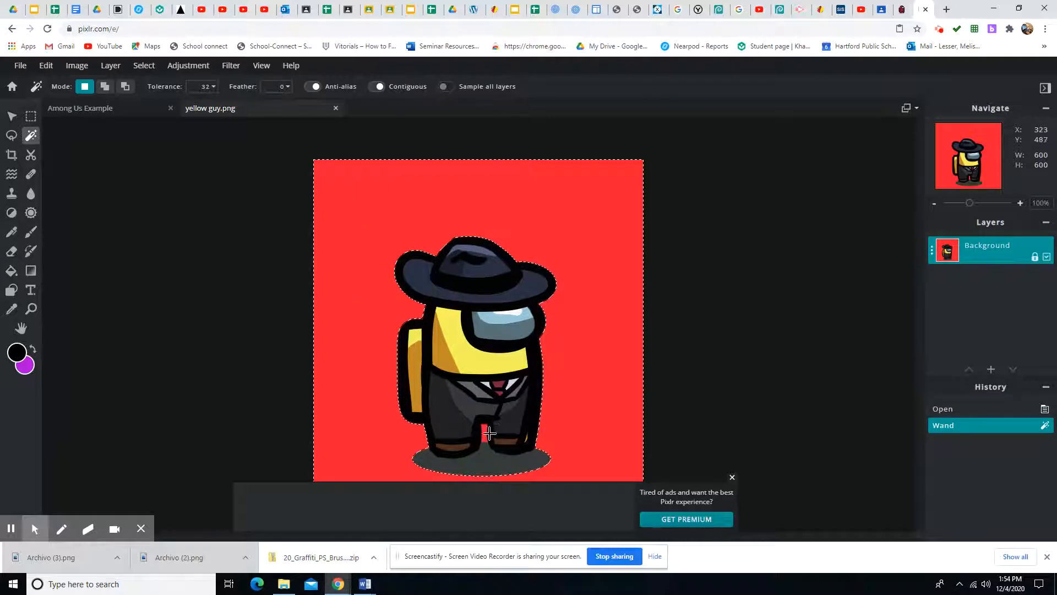
pyautogui.press('shift')
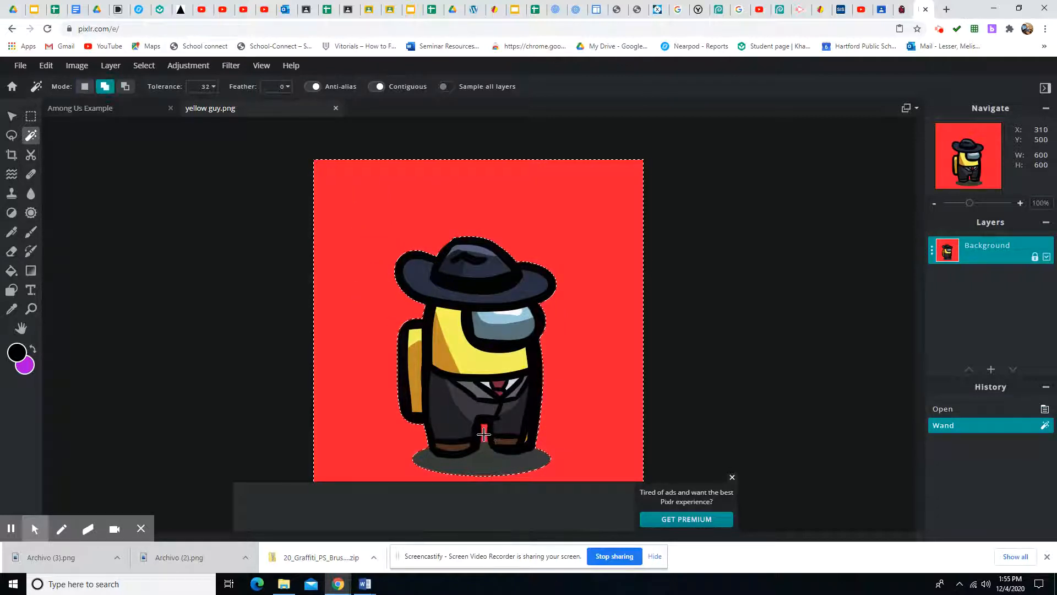
pyautogui.keyDown('shift'); pyautogui.click(484, 435); pyautogui.keyUp('shift')
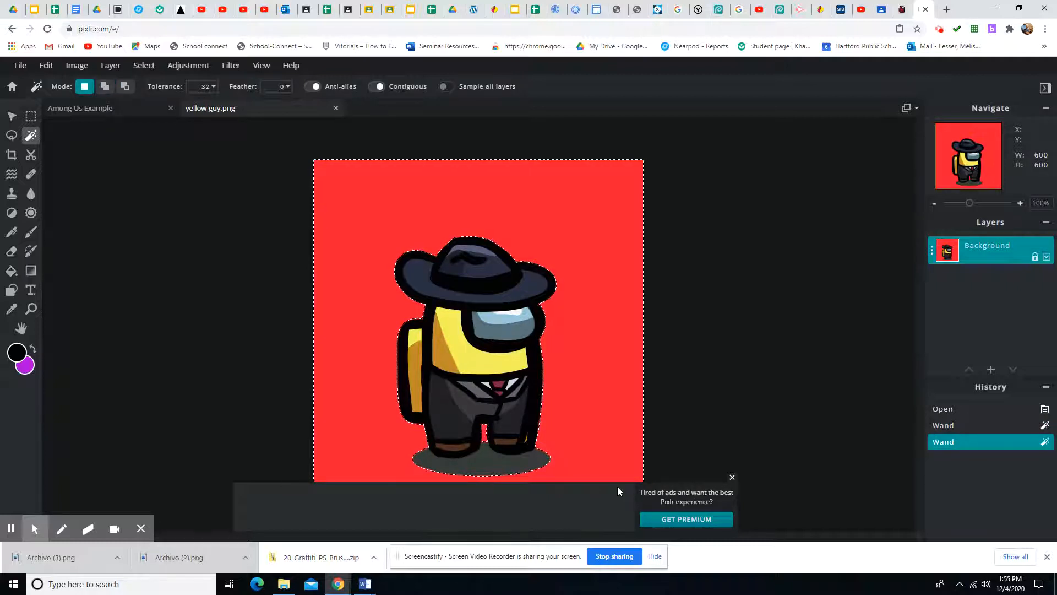
pyautogui.press('Delete')
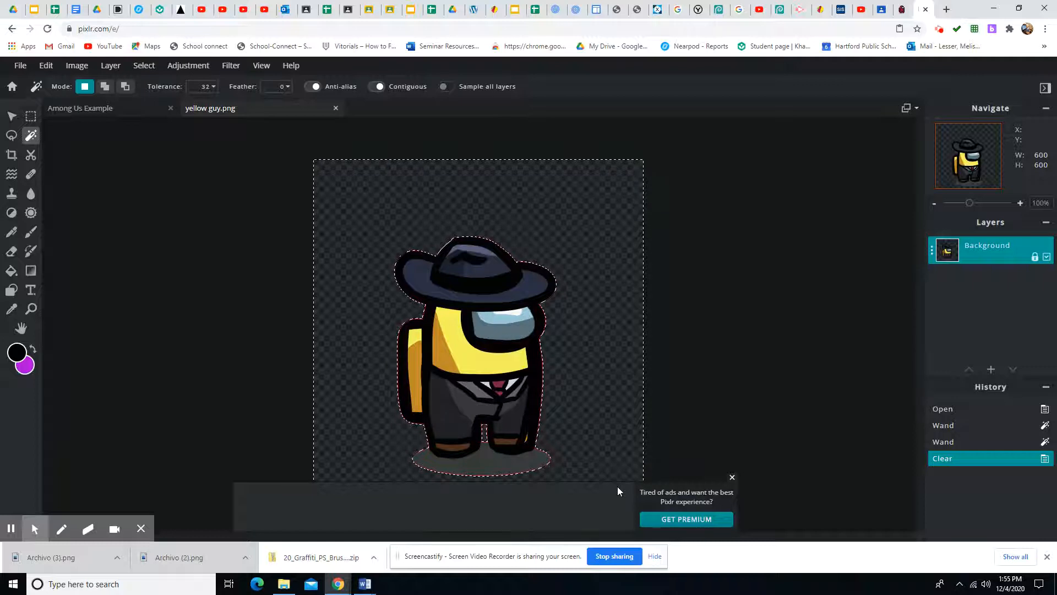
# Step: Copy the entire cut-out yellow guy image and paste it into the Among Us Example document
pyautogui.click(143, 65)
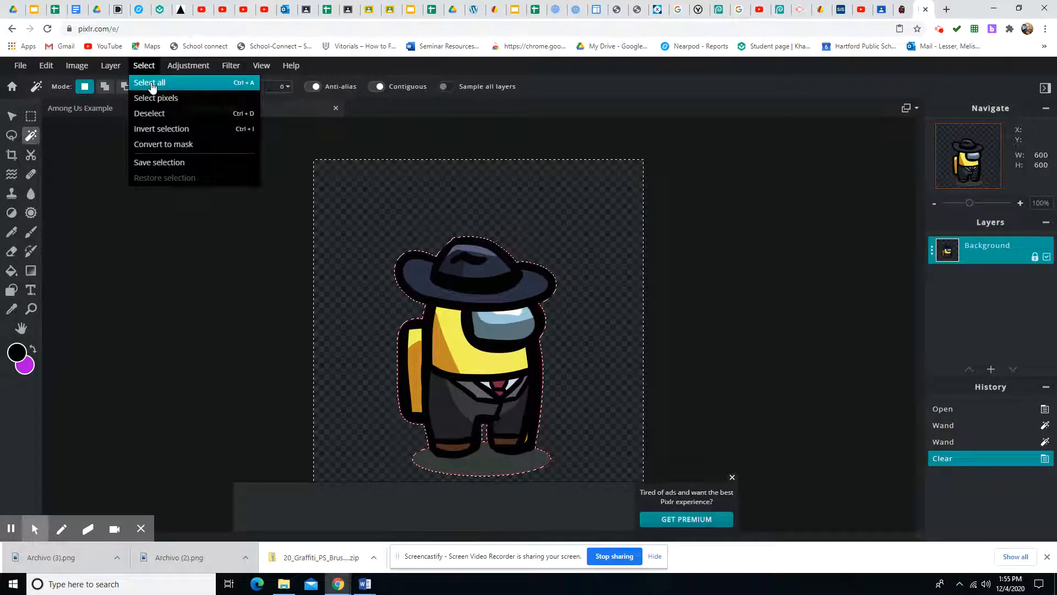
pyautogui.click(151, 83)
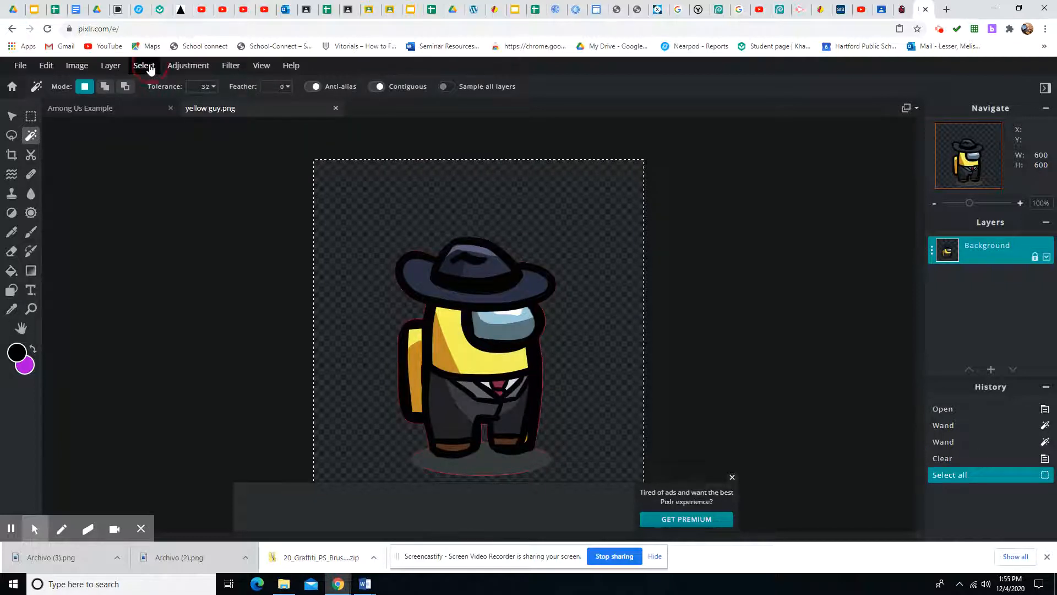
pyautogui.click(46, 66)
pyautogui.click(58, 131)
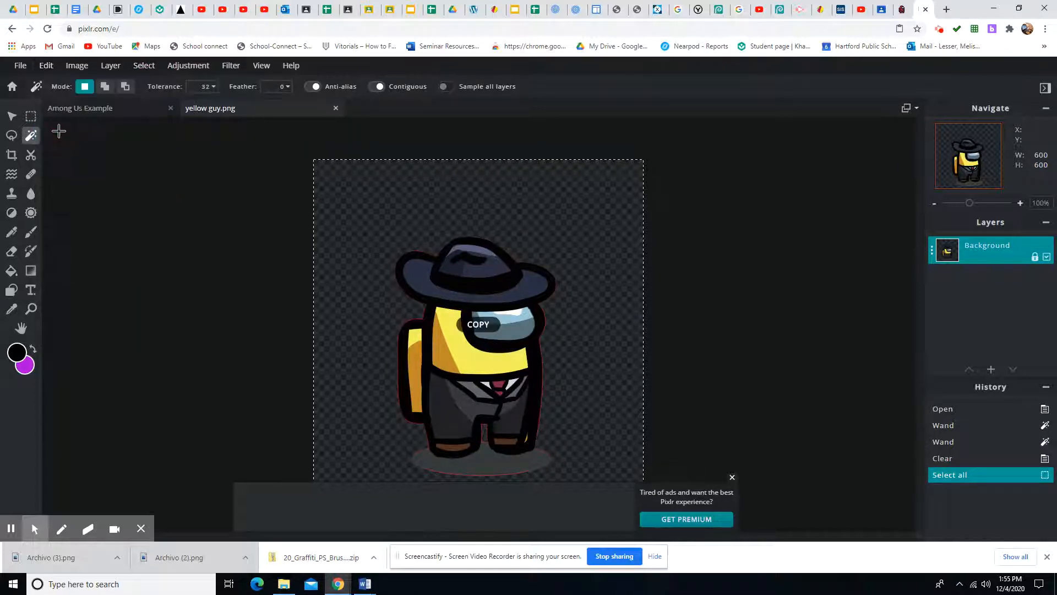
pyautogui.click(107, 110)
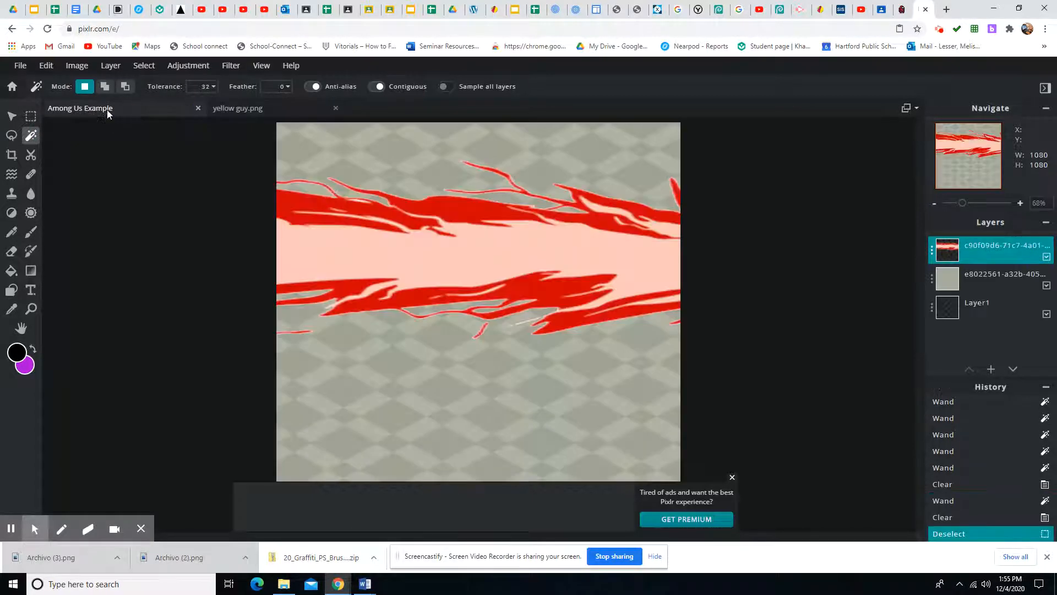
pyautogui.click(46, 67)
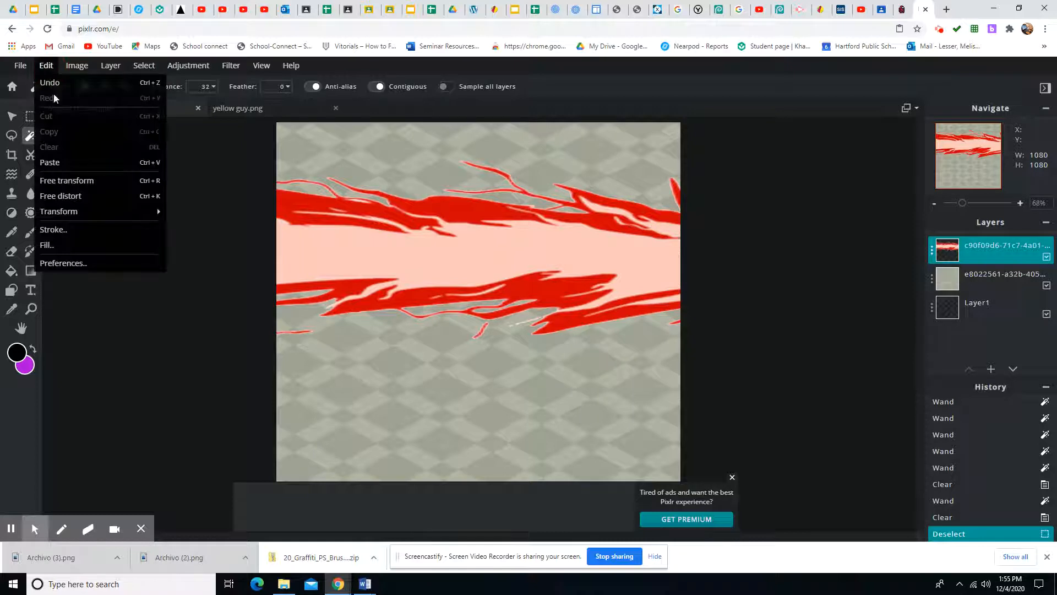
pyautogui.click(54, 161)
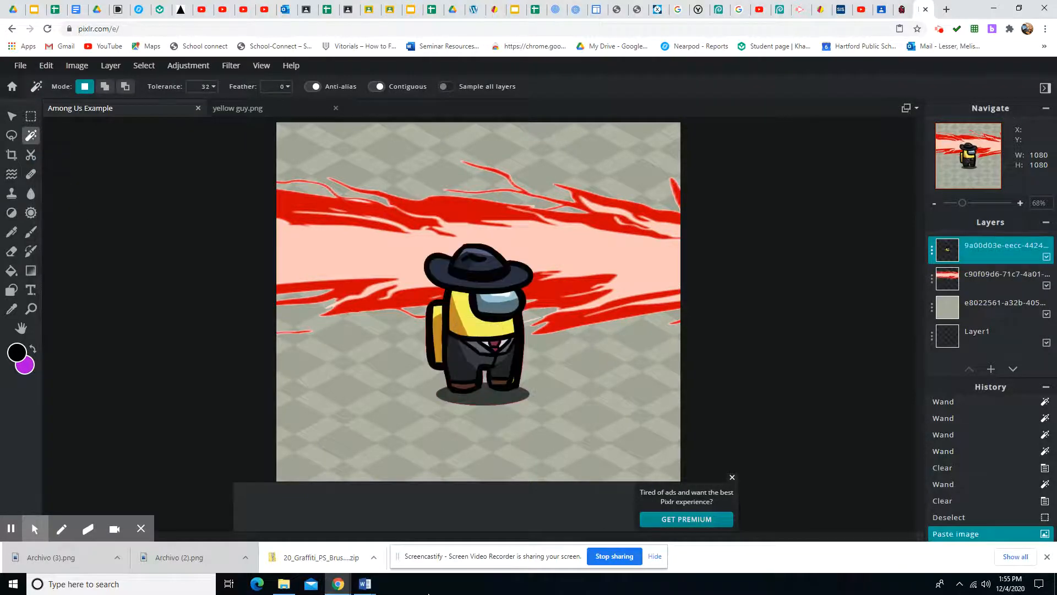
# Step: Move the yellow avatar to the left side of the scene and enlarge it proportionally to about 308 by 456 px
pyautogui.click(13, 117)
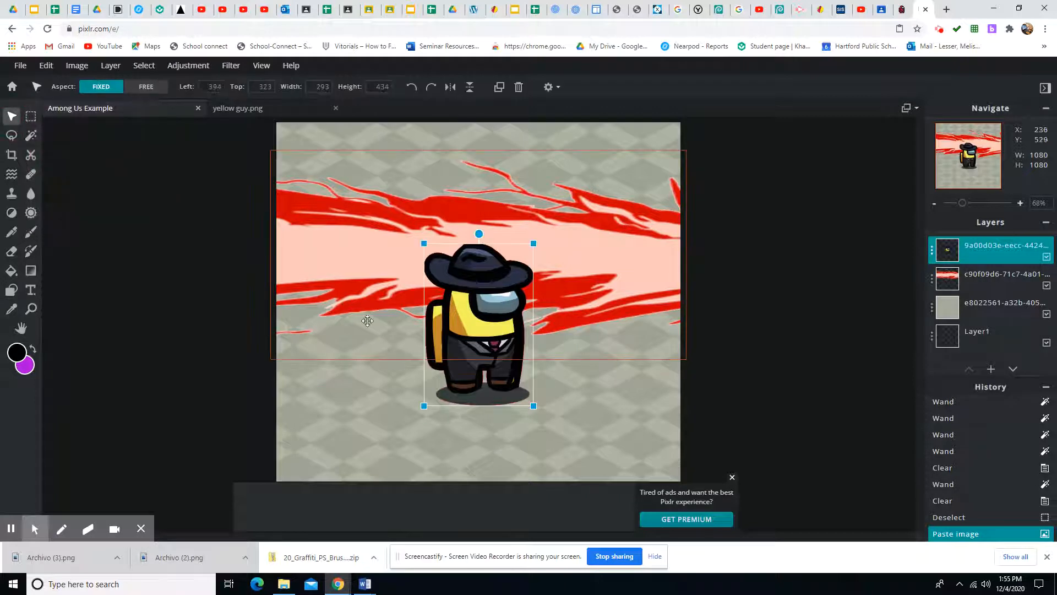
pyautogui.moveTo(482, 345); pyautogui.dragTo(357, 361)
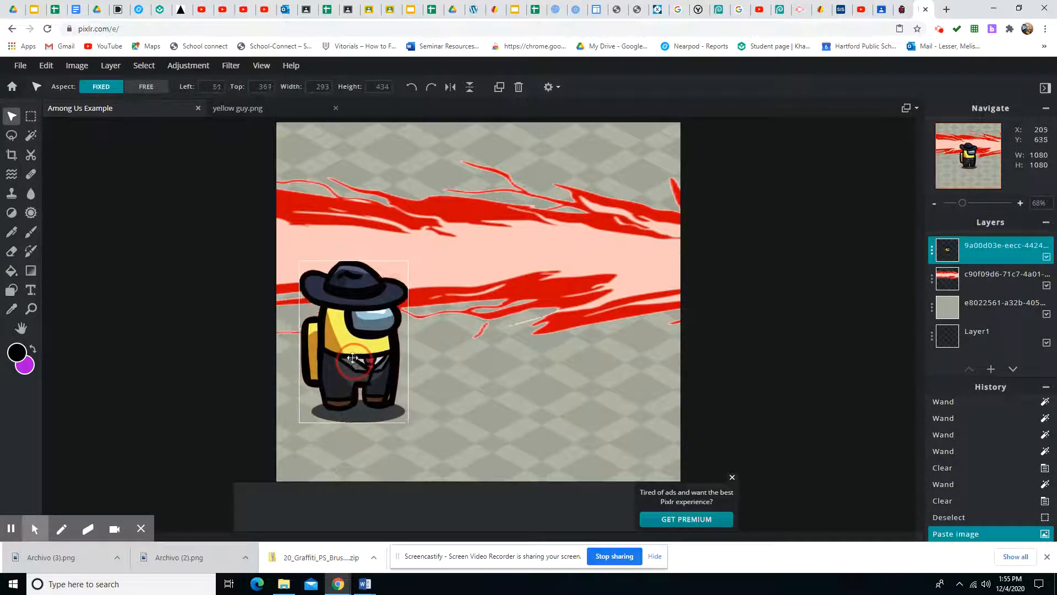
pyautogui.click(46, 66)
pyautogui.moveTo(48, 213)
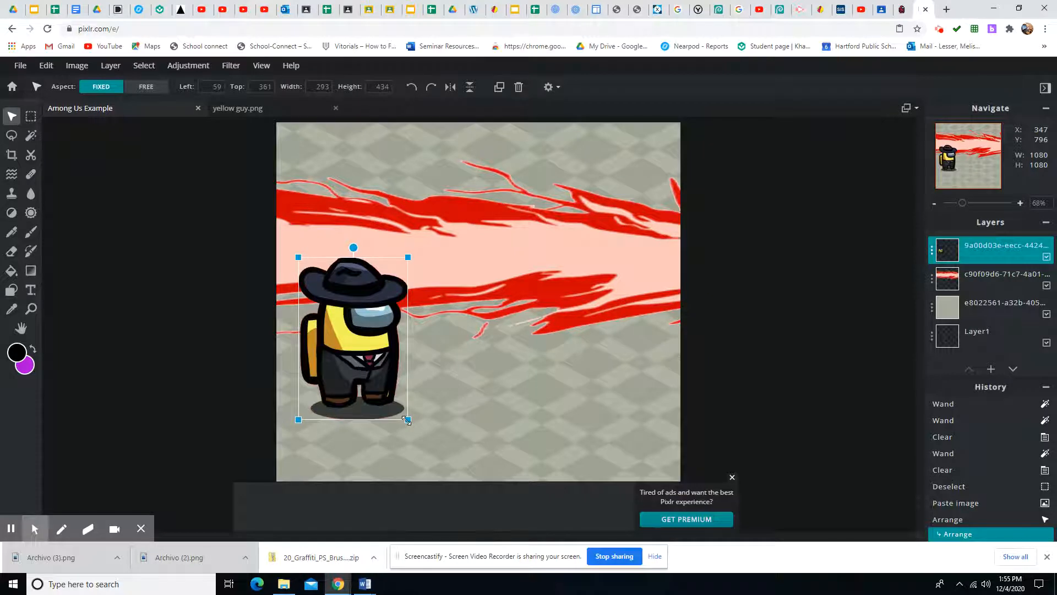
pyautogui.moveTo(406, 420); pyautogui.dragTo(413, 442)
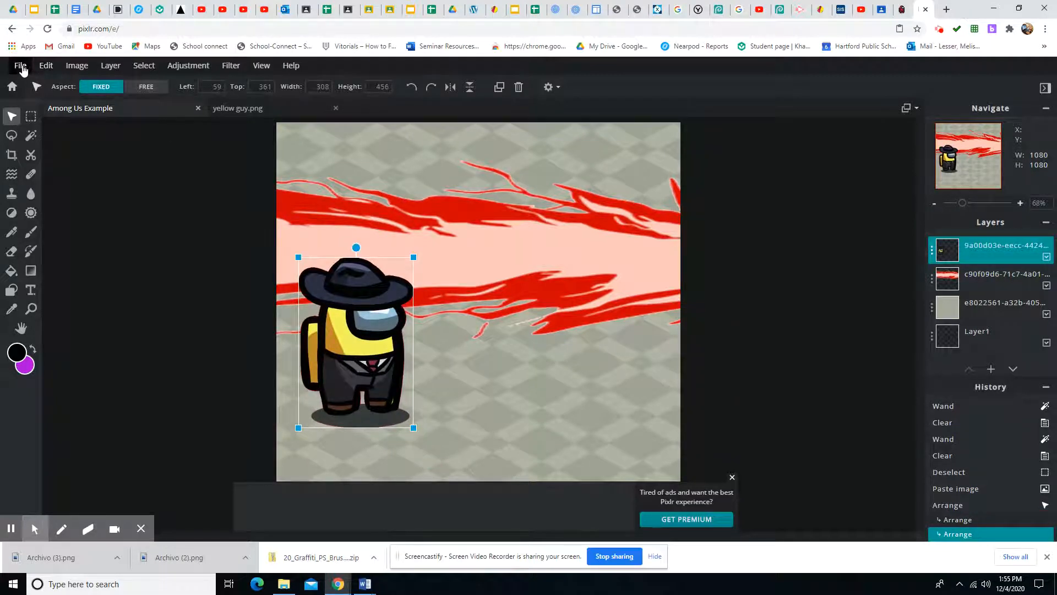
# Step: Open the blue gal image from the computer's recent files as a separate document
pyautogui.click(20, 66)
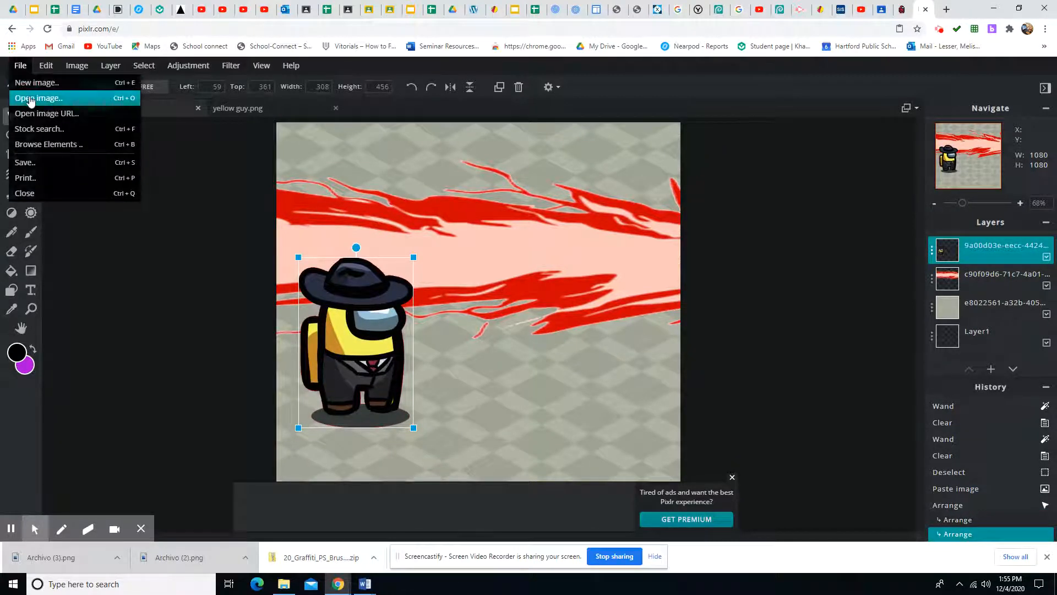
pyautogui.click(30, 100)
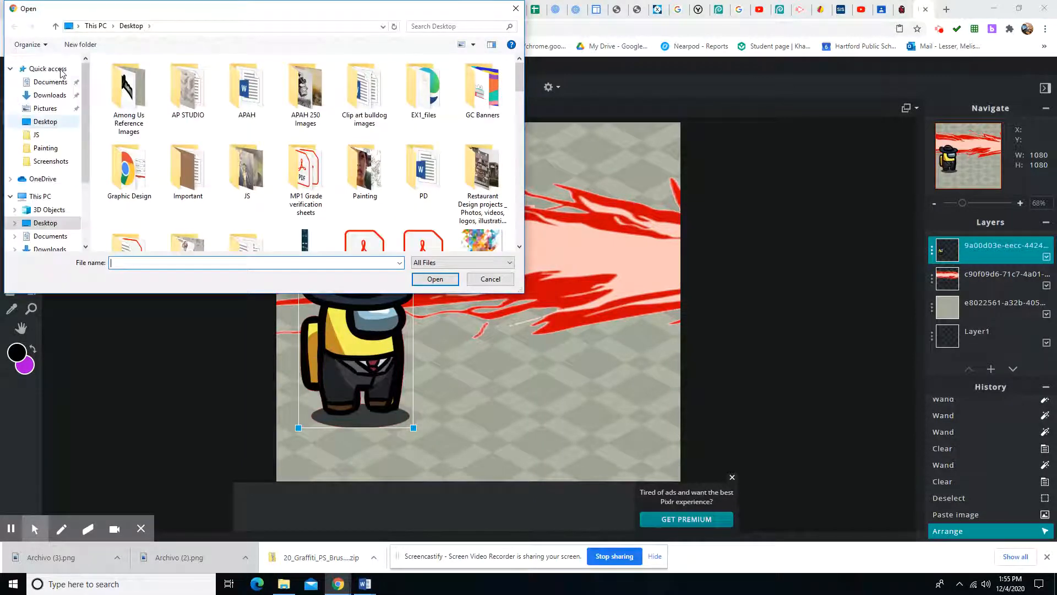
pyautogui.click(55, 69)
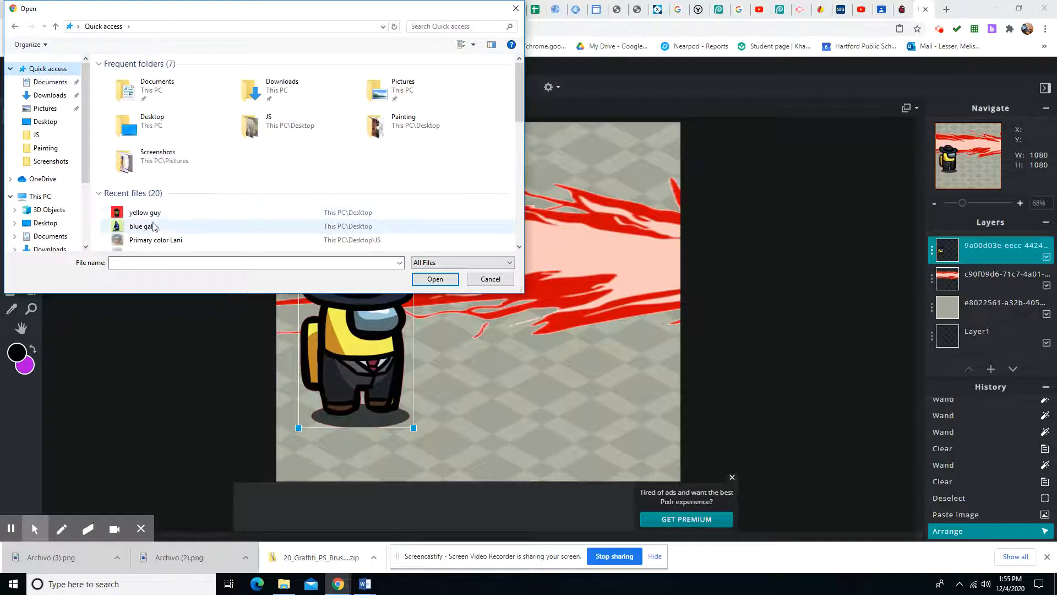
pyautogui.click(150, 226)
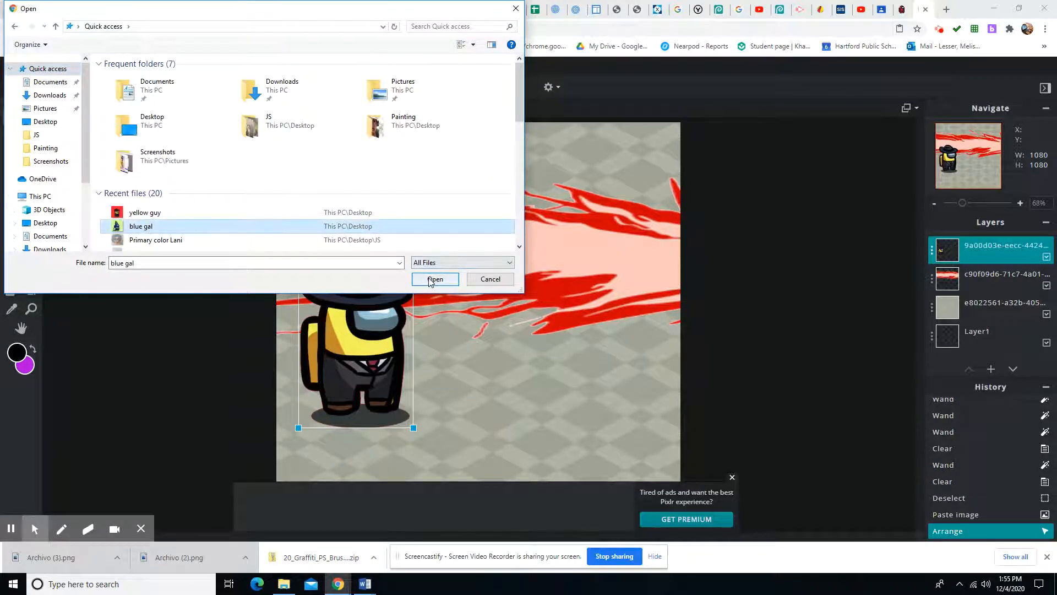
pyautogui.click(431, 280)
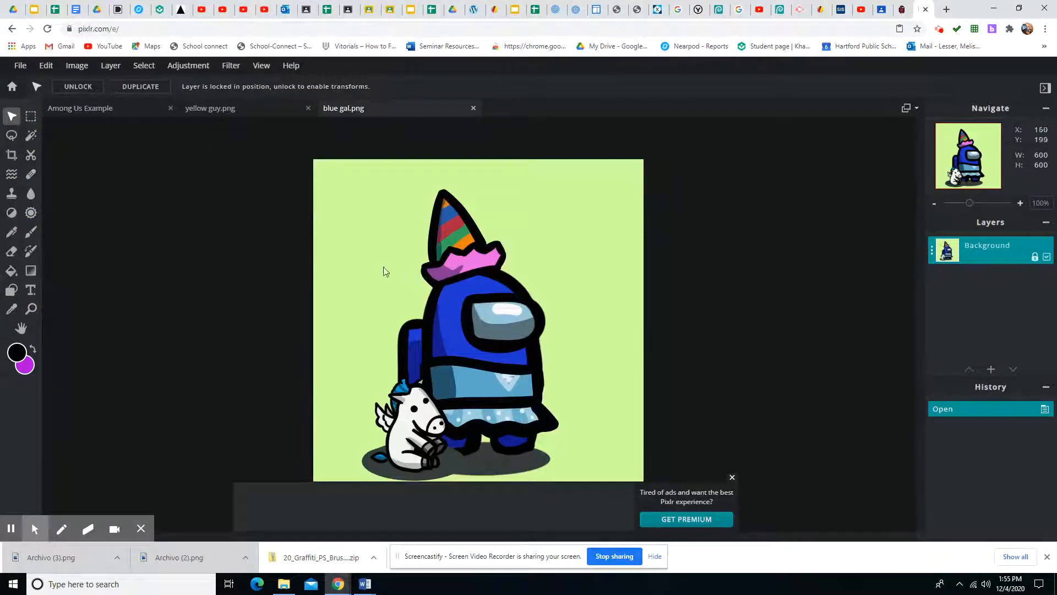
# Step: Select the light green background of blue gal.png with the Wand, including the gap between the legs, and delete it
pyautogui.click(25, 141)
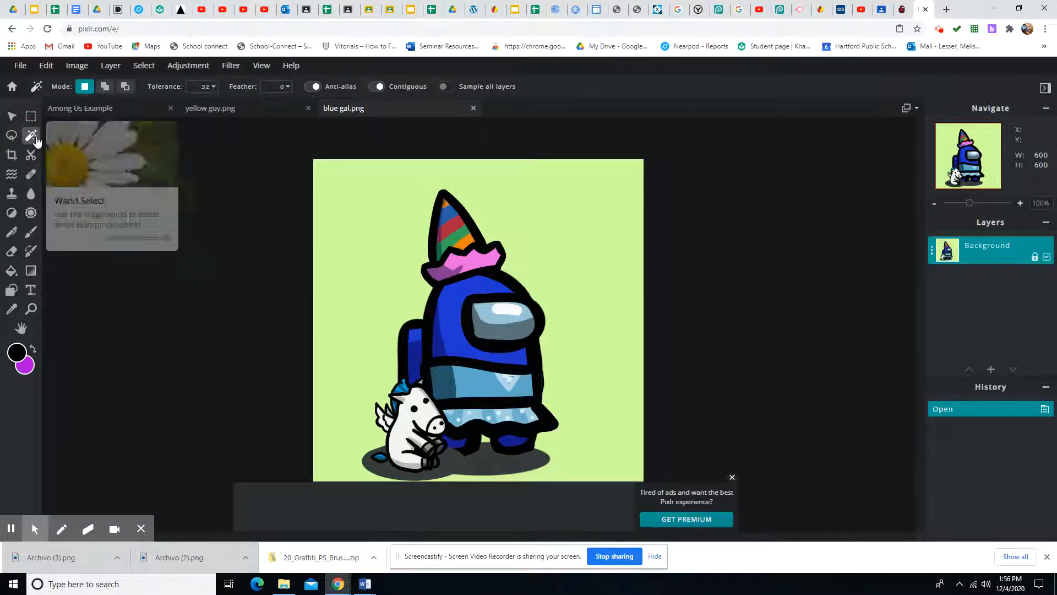
pyautogui.click(351, 232)
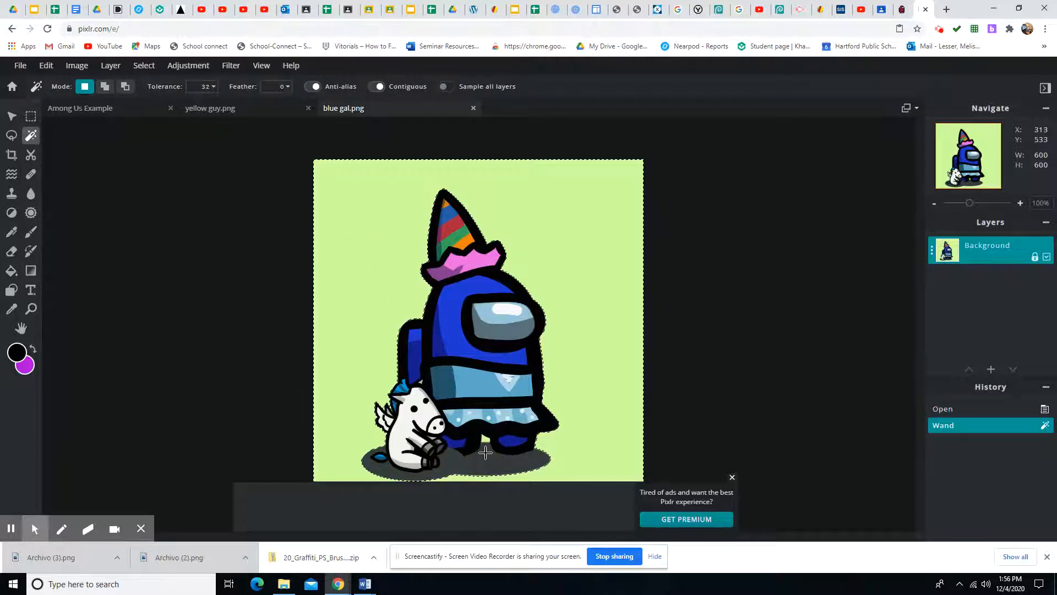
pyautogui.press('shift')
pyautogui.keyDown('shift'); pyautogui.click(485, 439); pyautogui.keyUp('shift')
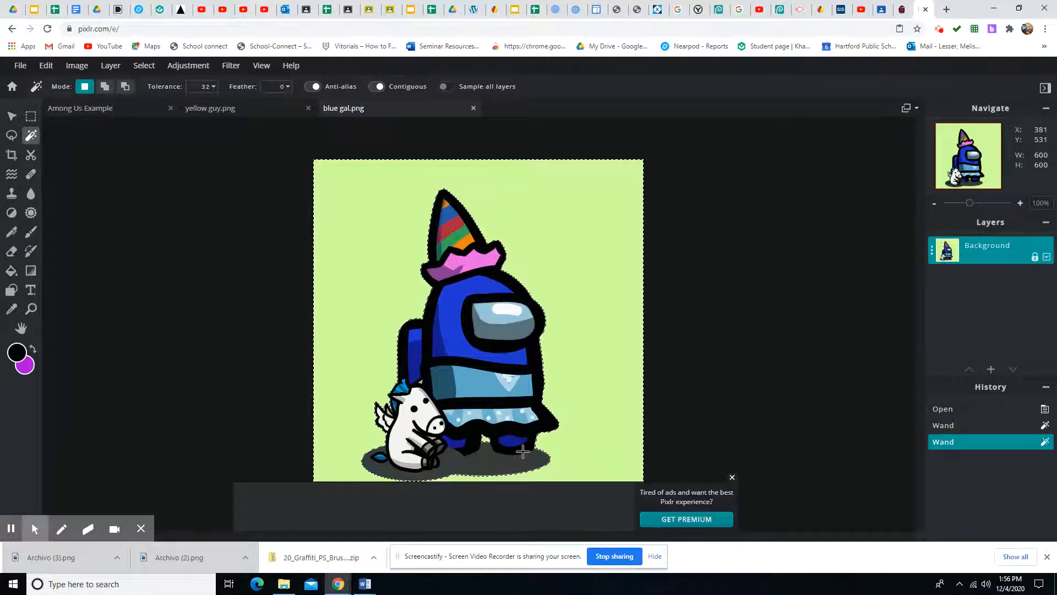
pyautogui.press('Delete')
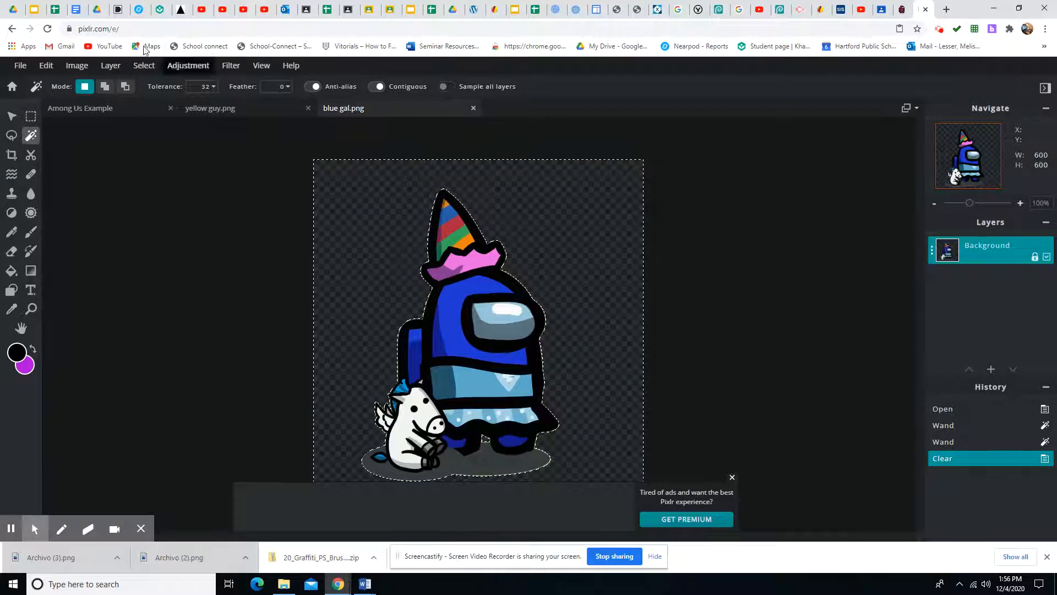
# Step: Copy the entire cut-out blue gal image and paste it into the Among Us Example document
pyautogui.click(145, 66)
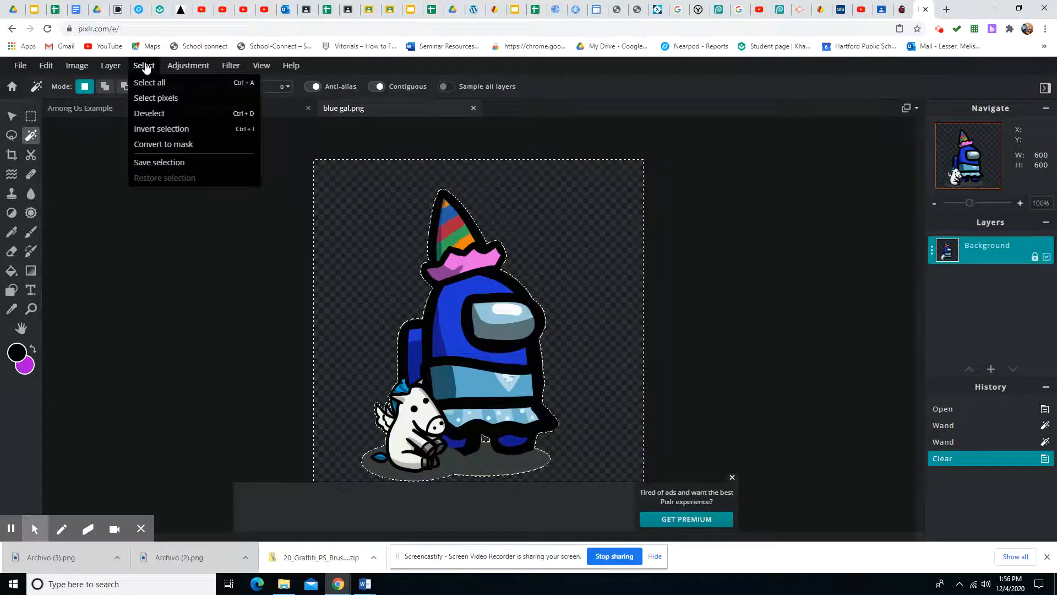
pyautogui.click(149, 84)
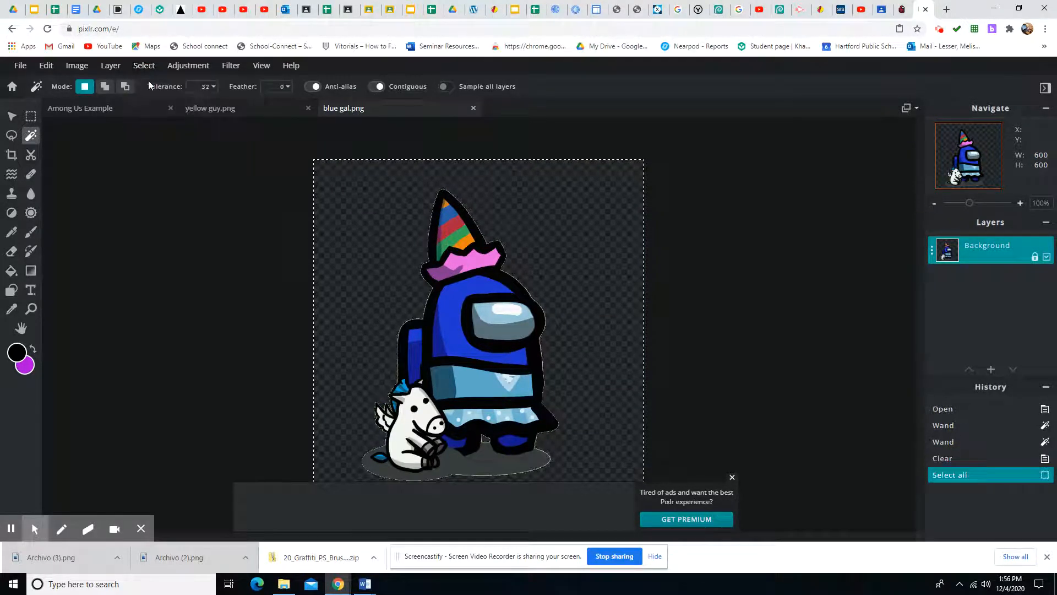
pyautogui.click(52, 67)
pyautogui.click(55, 130)
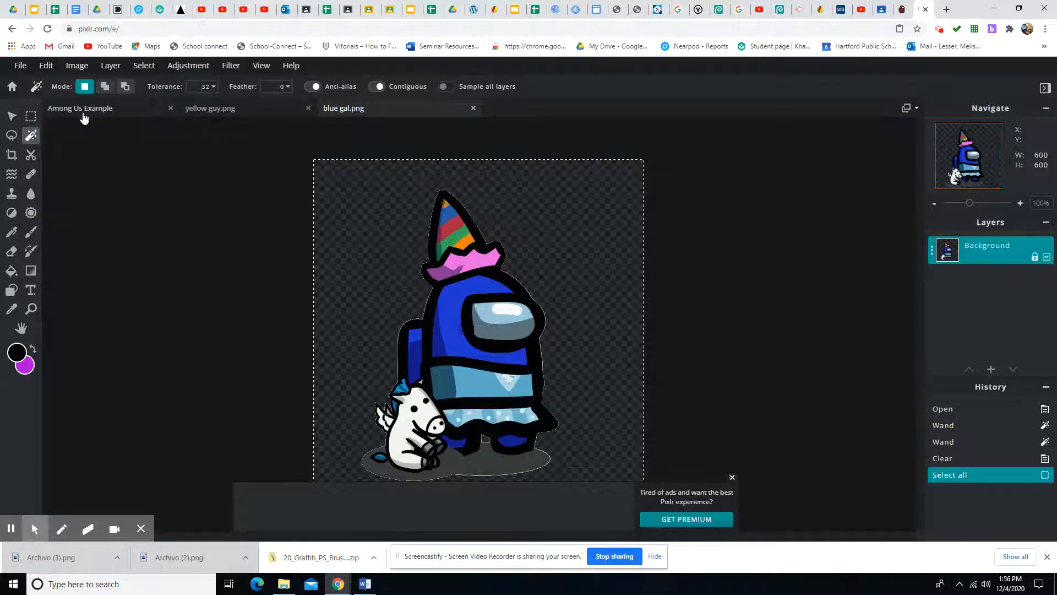
pyautogui.click(102, 110)
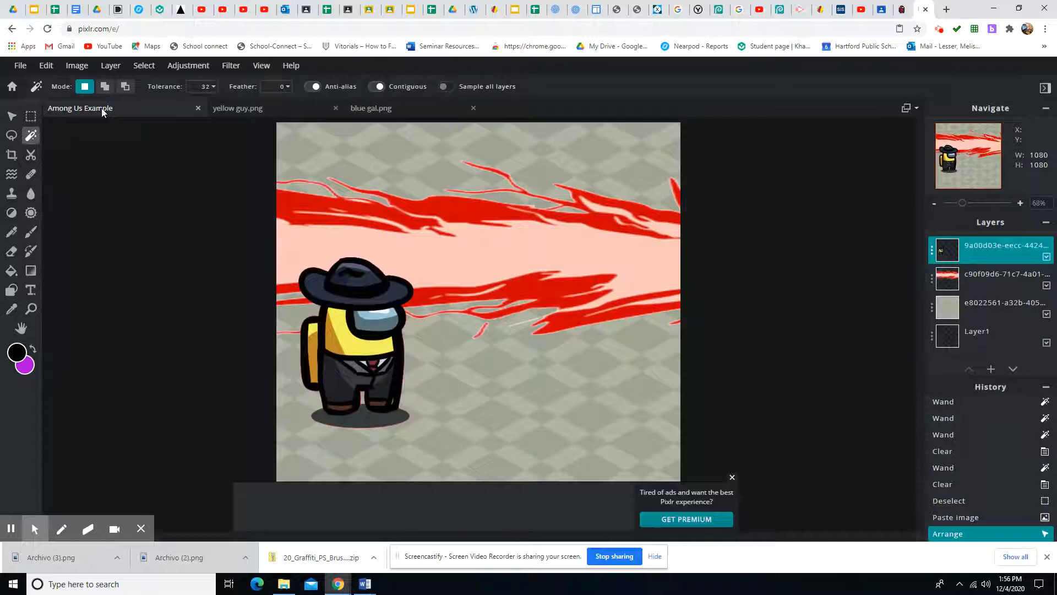
pyautogui.click(46, 67)
pyautogui.click(55, 163)
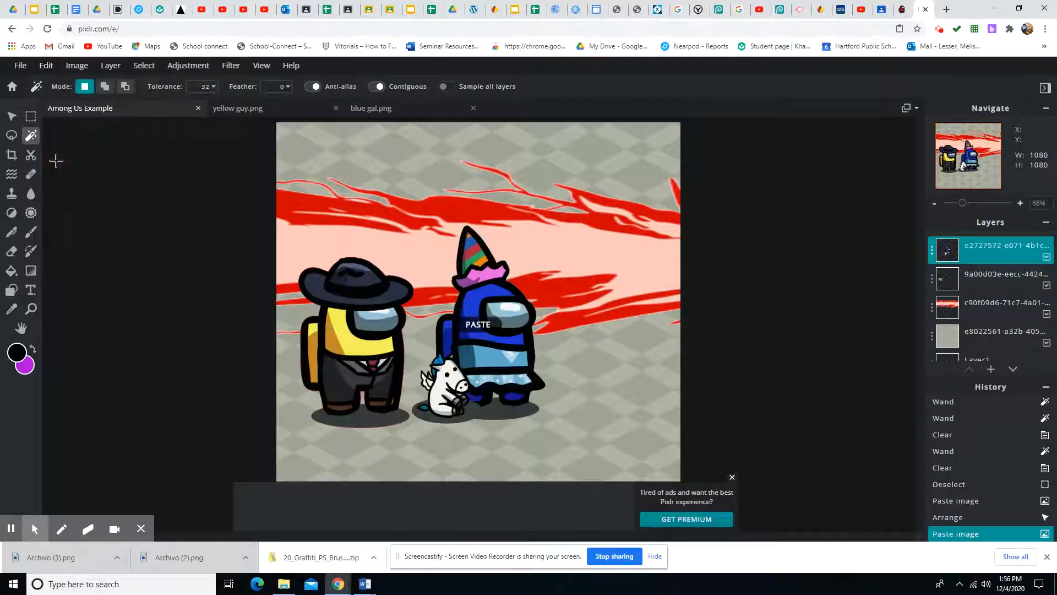
# Step: Move the blue avatar to the right side of the scene and flip it horizontally so it faces the yellow avatar
pyautogui.click(12, 116)
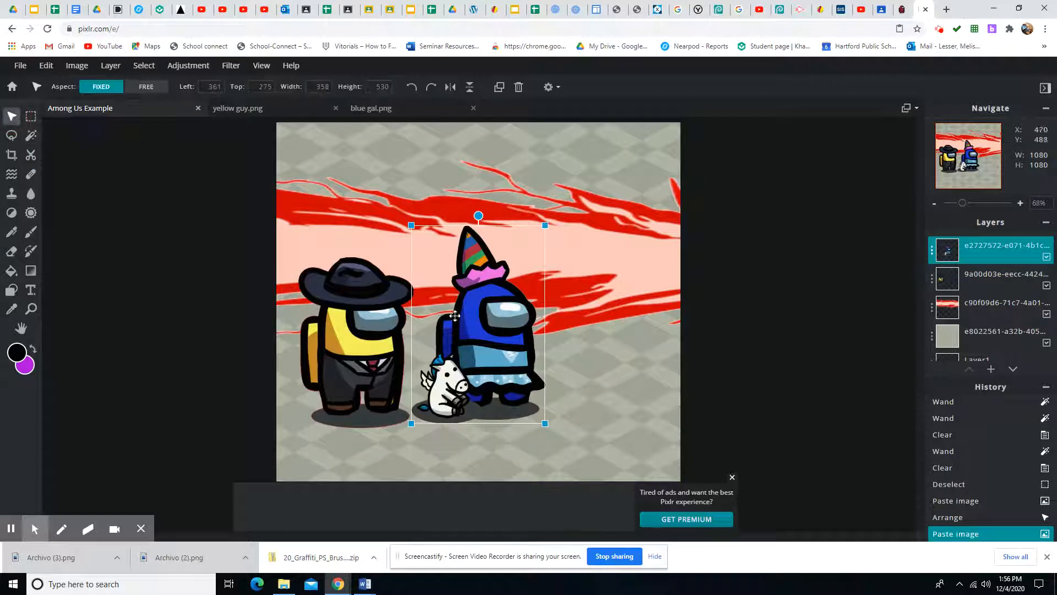
pyautogui.moveTo(509, 358); pyautogui.dragTo(607, 360)
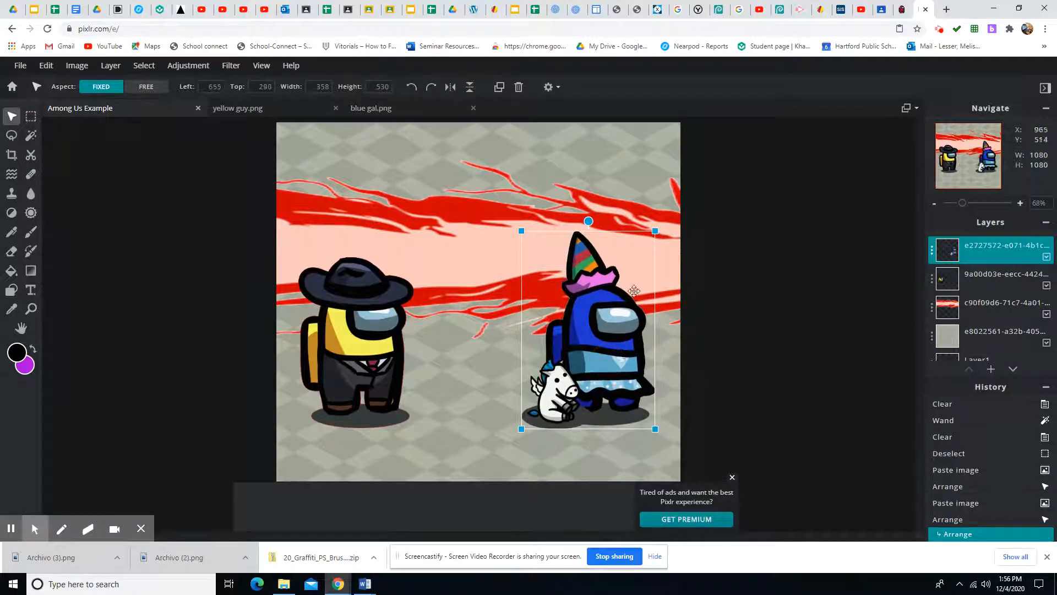
pyautogui.click(47, 67)
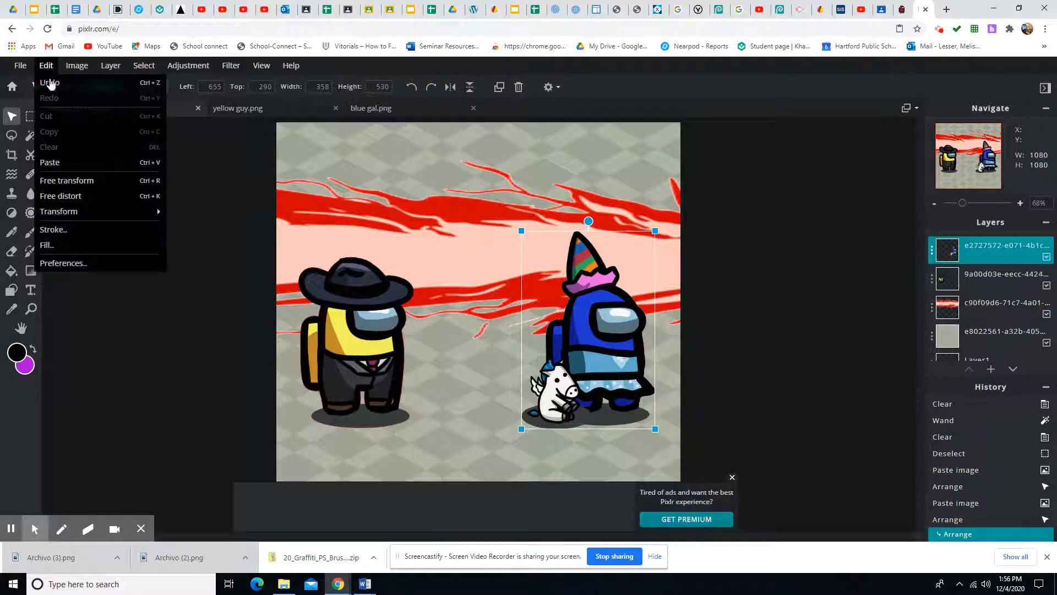
pyautogui.moveTo(73, 214)
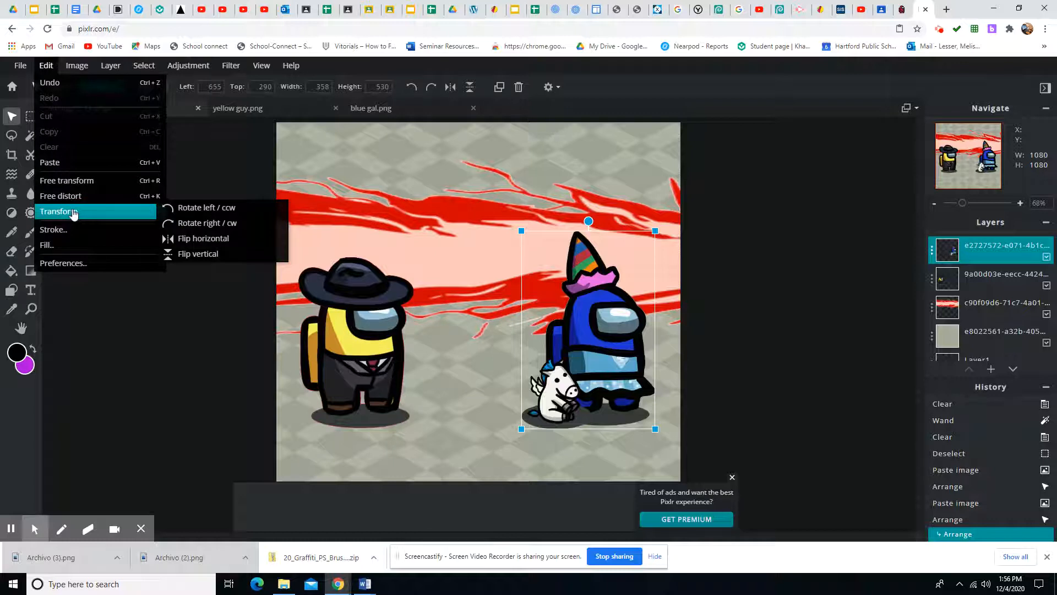
pyautogui.click(192, 240)
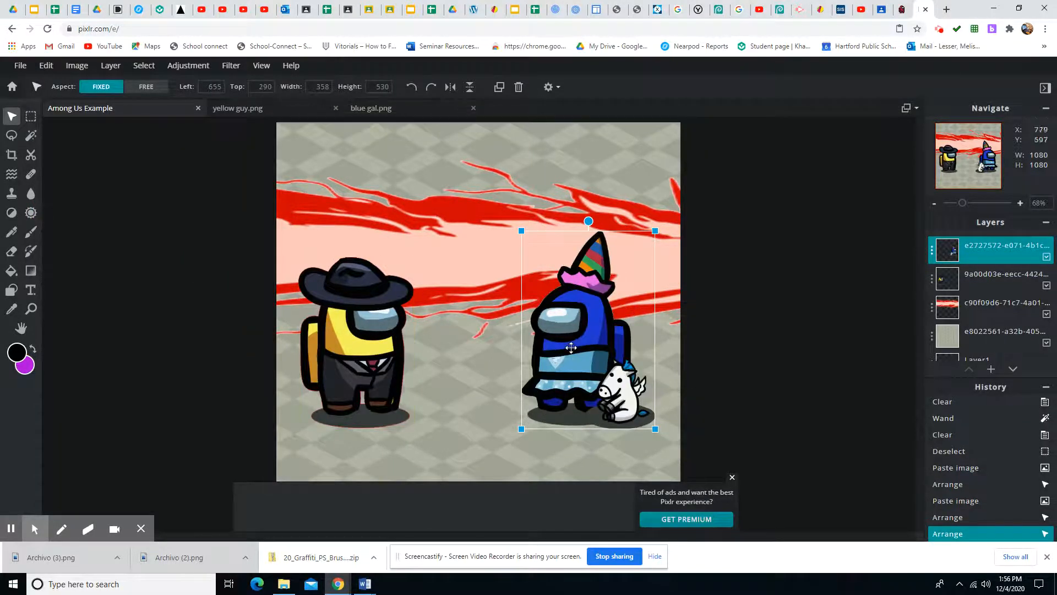
pyautogui.moveTo(573, 348); pyautogui.dragTo(592, 353)
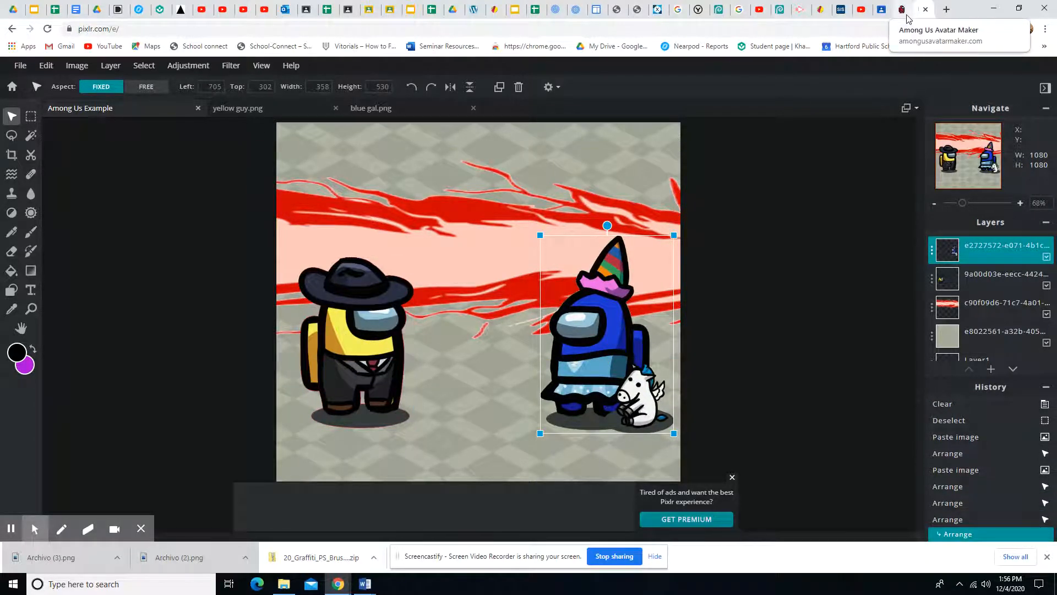
# Step: Copy the Knife.png image from the Among Us Scene assignment in Google Classroom and paste it into the Pixlr E scene
pyautogui.click(882, 19)
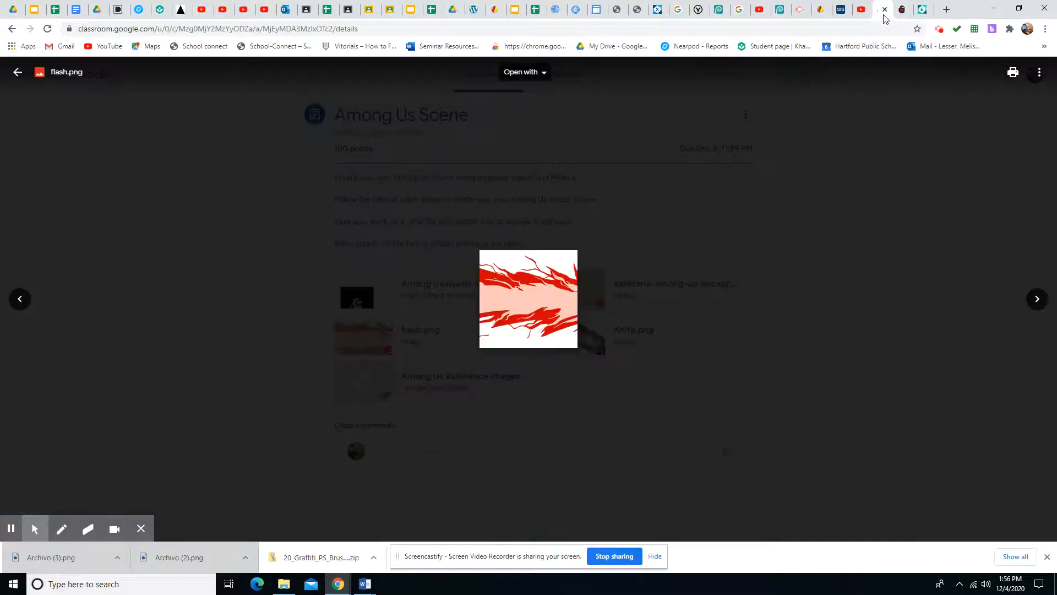
pyautogui.click(17, 73)
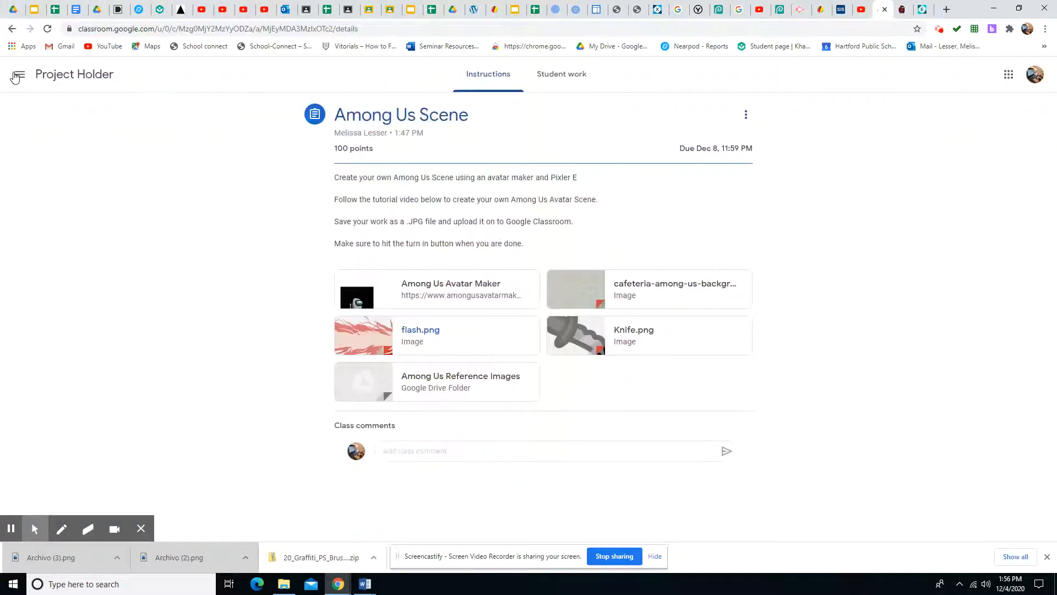
pyautogui.click(631, 333)
pyautogui.rightClick(547, 311)
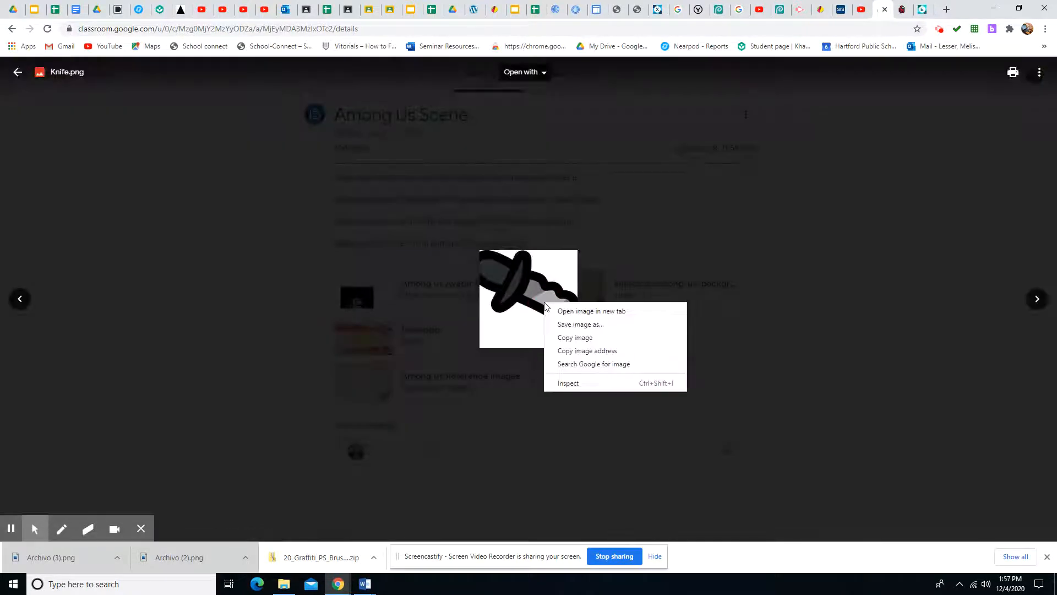
pyautogui.click(560, 339)
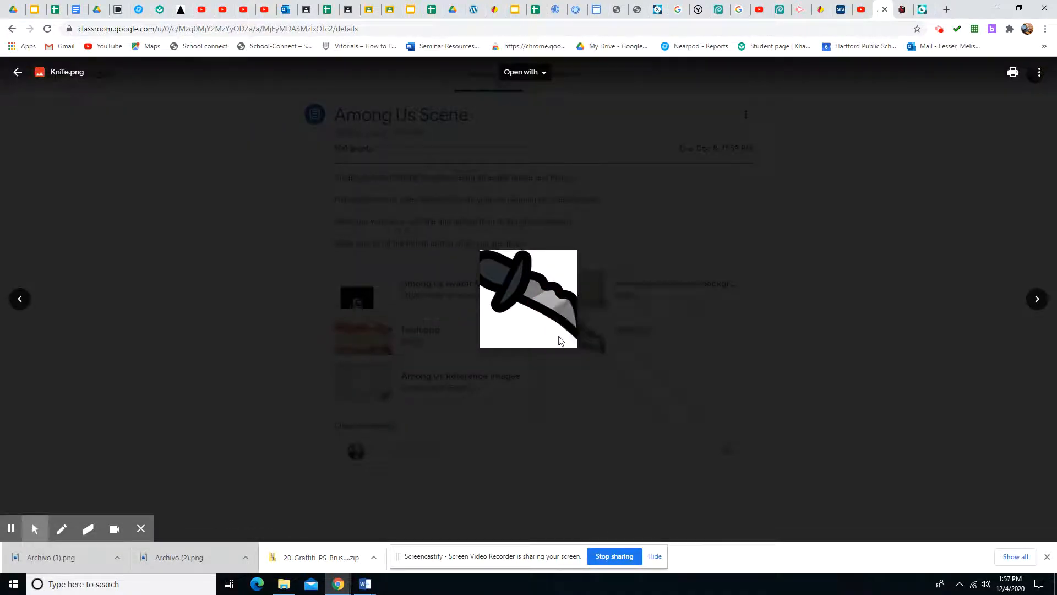
pyautogui.click(929, 16)
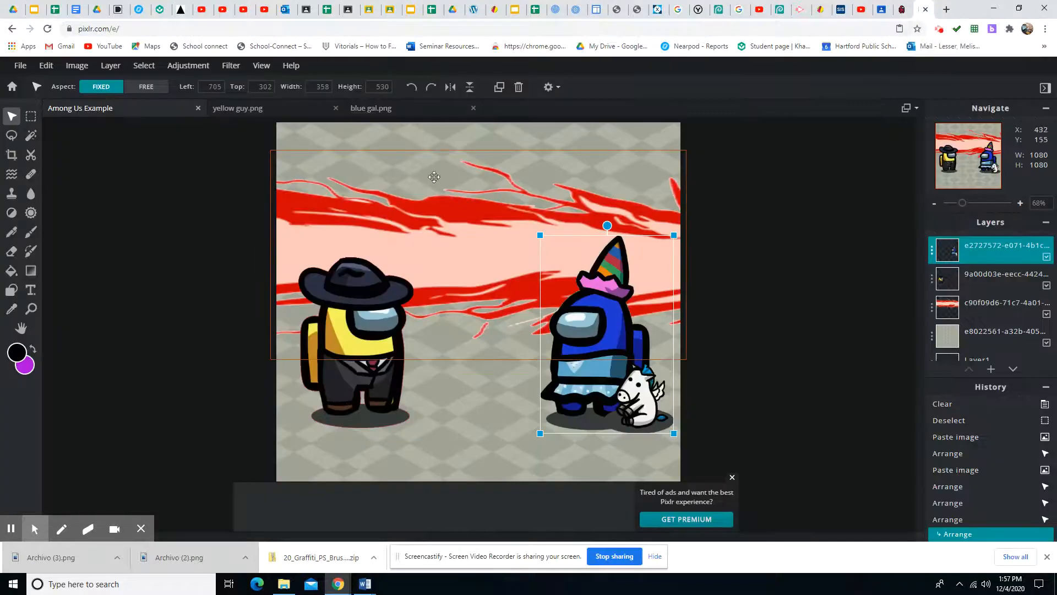
pyautogui.click(45, 65)
pyautogui.click(55, 163)
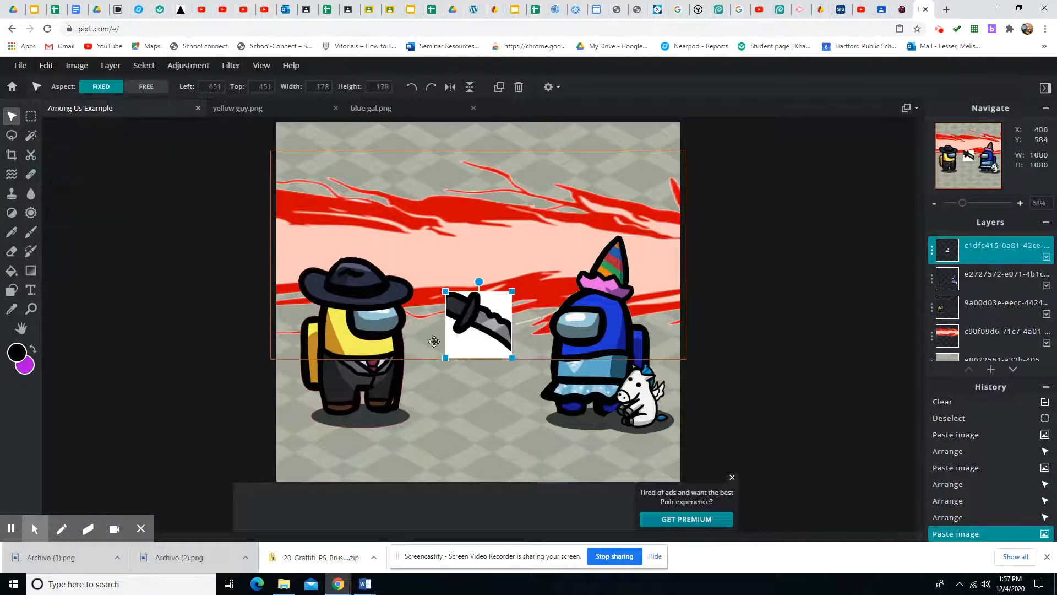
# Step: Select the white areas around the knife with the Wand, delete them, and clear the selection
pyautogui.click(31, 135)
pyautogui.click(478, 346)
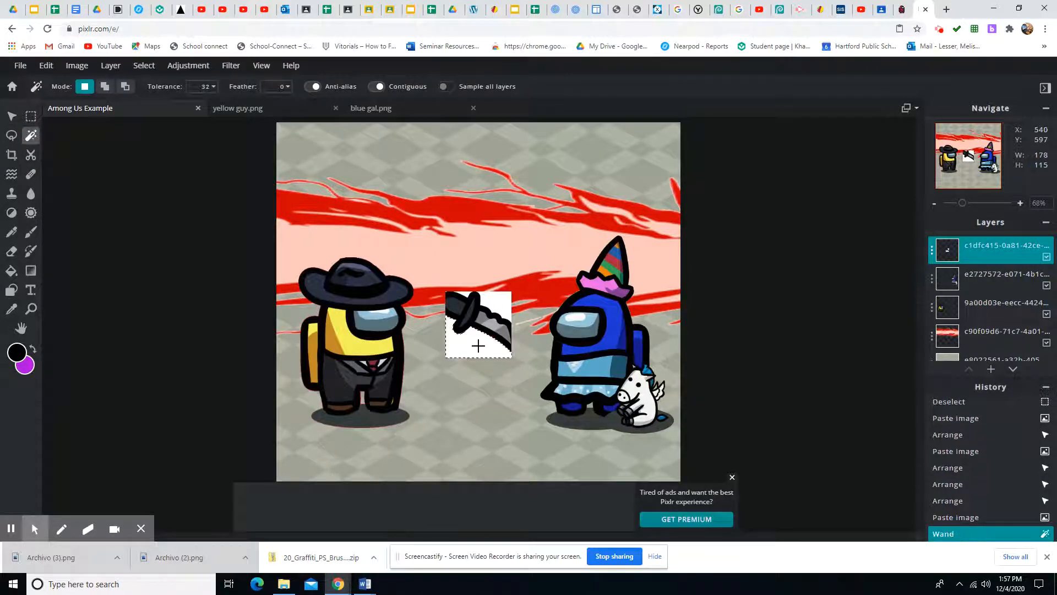
pyautogui.press('shift')
pyautogui.keyDown('shift'); pyautogui.click(499, 305); pyautogui.keyUp('shift')
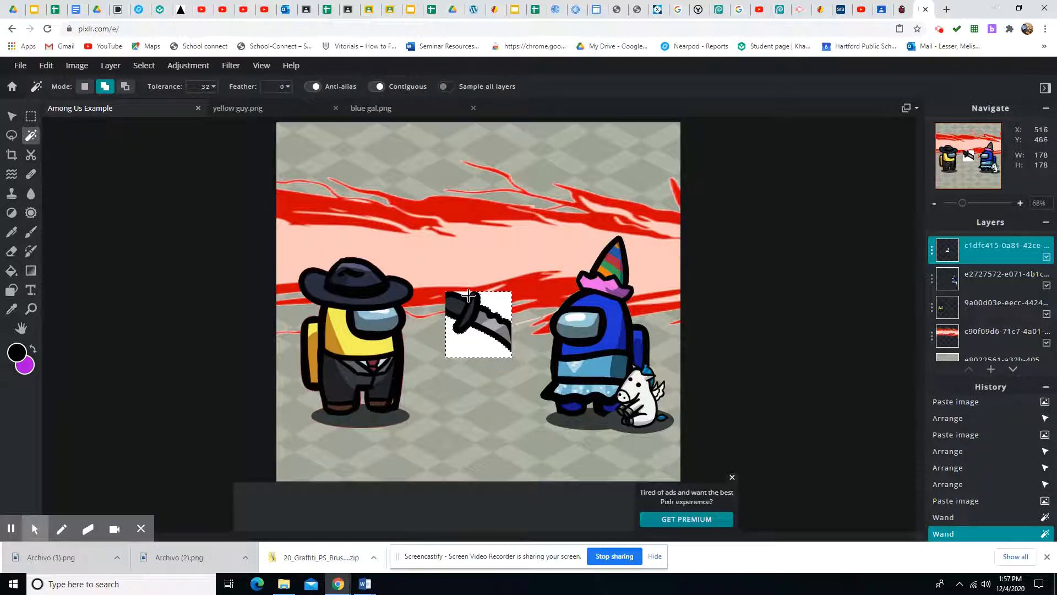
pyautogui.keyDown('shift'); pyautogui.click(489, 312); pyautogui.keyUp('shift')
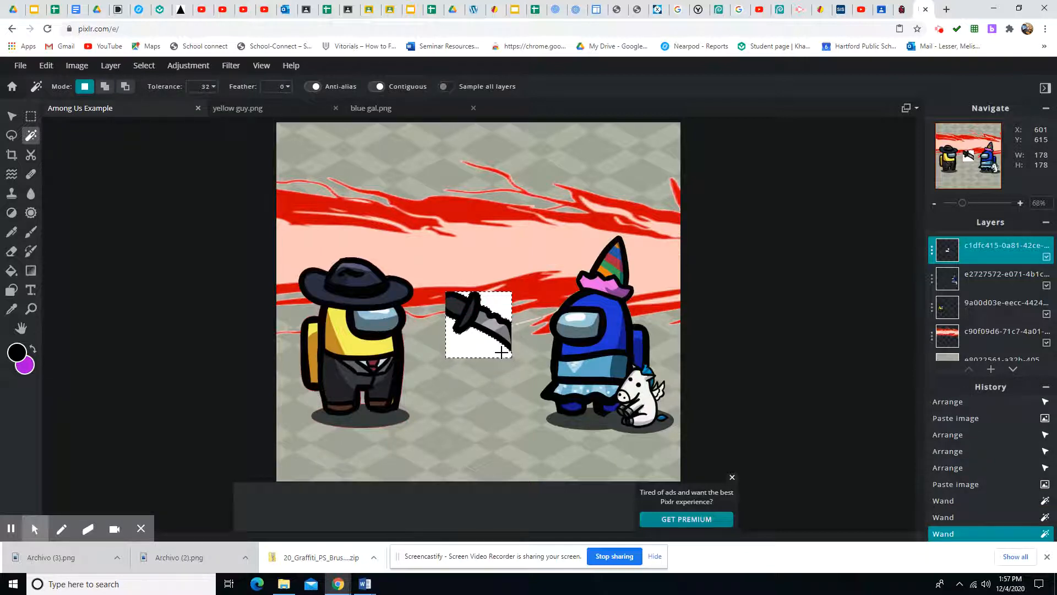
pyautogui.press('Delete')
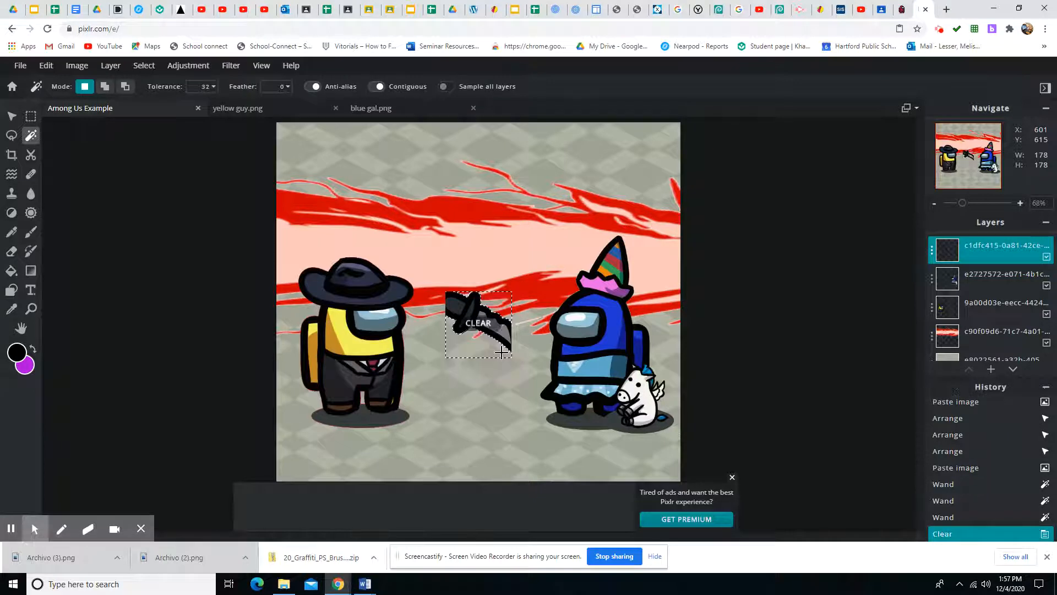
pyautogui.click(139, 67)
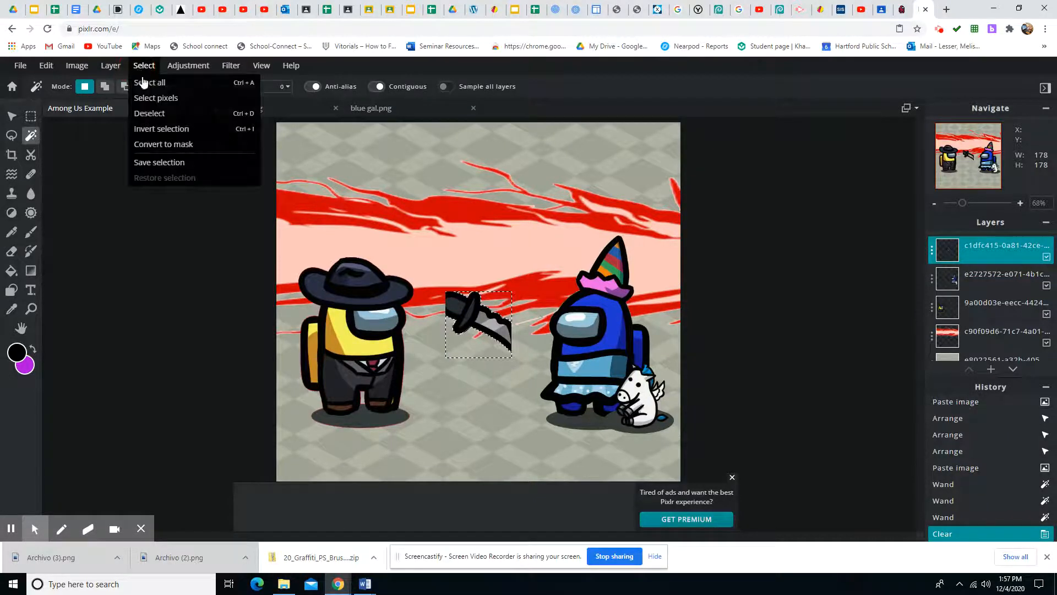
pyautogui.click(150, 114)
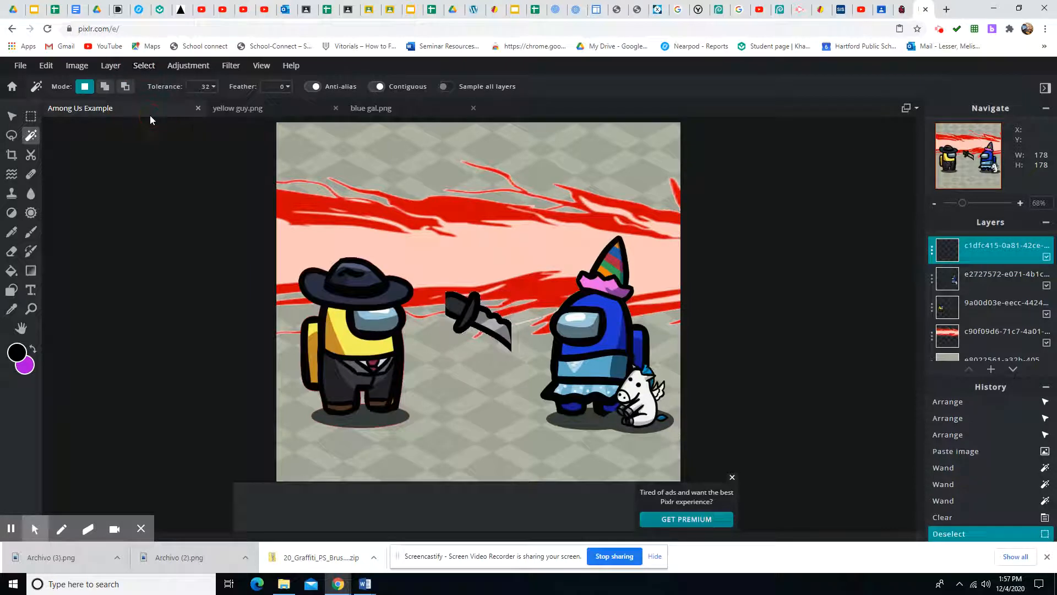
# Step: Rotate the knife left and place it over the yellow avatar's body, shrunk proportionally to about 144 by 157 px
pyautogui.click(12, 117)
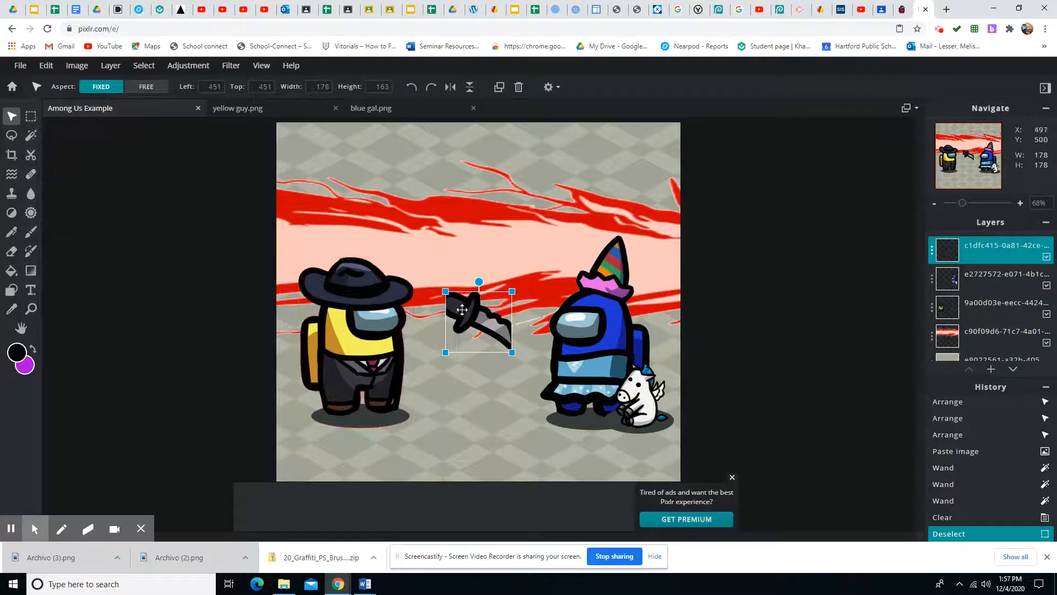
pyautogui.moveTo(468, 312); pyautogui.dragTo(342, 356)
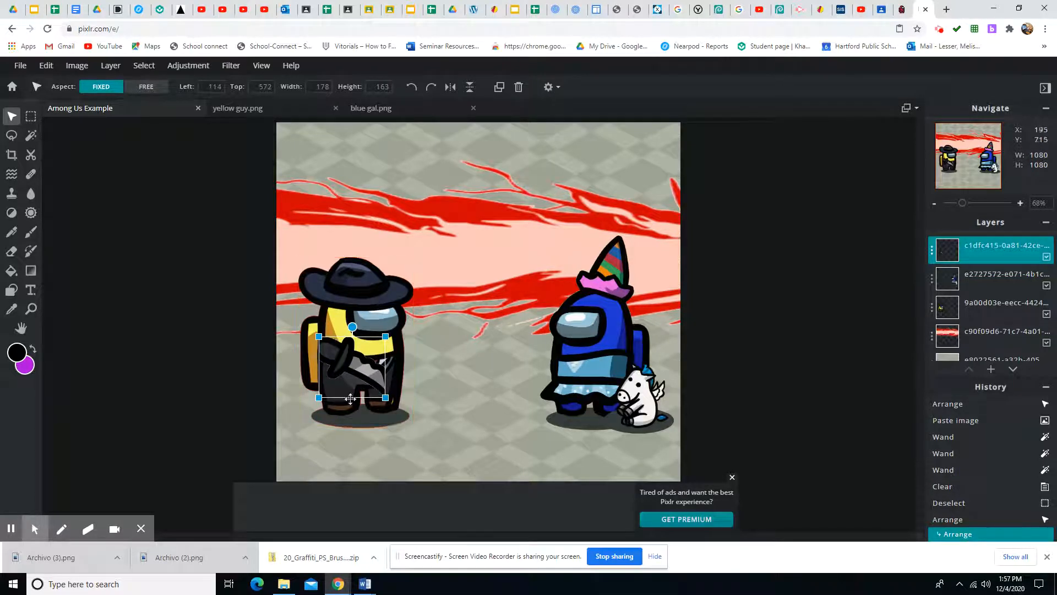
pyautogui.click(48, 66)
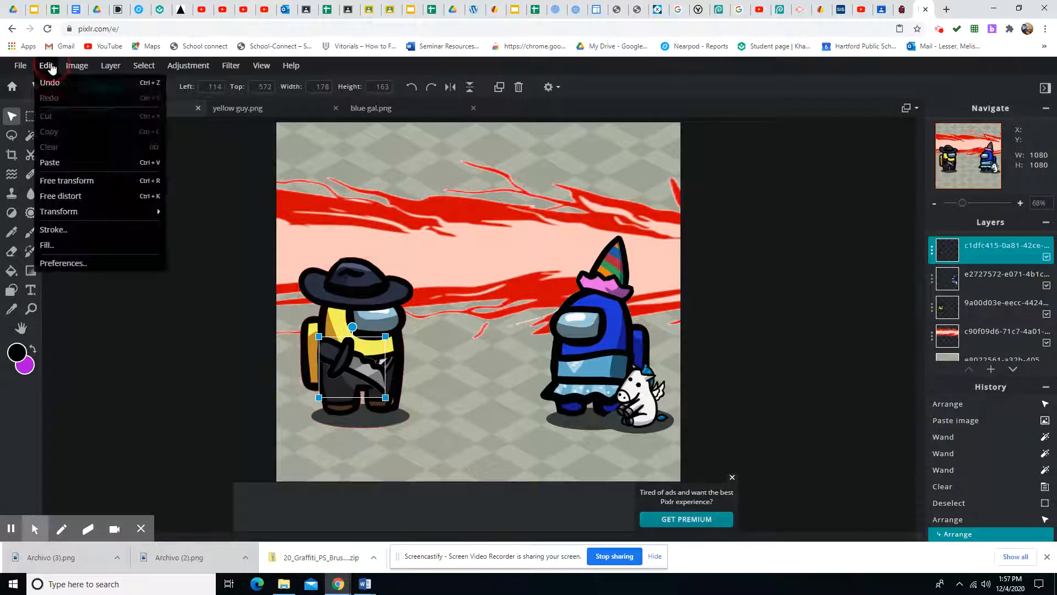
pyautogui.moveTo(69, 211)
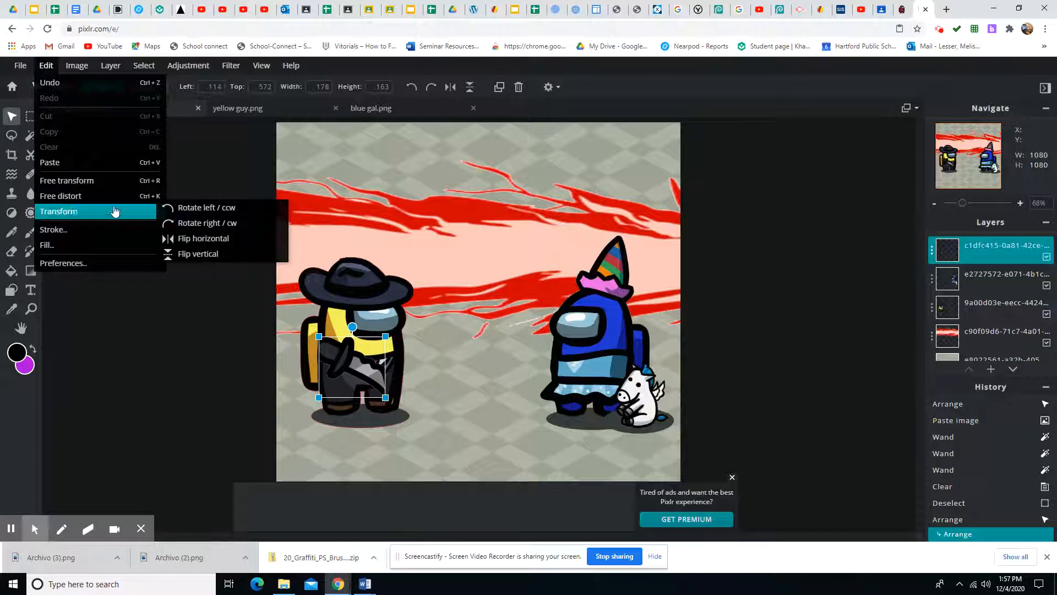
pyautogui.click(58, 71)
pyautogui.moveTo(53, 68)
pyautogui.moveTo(106, 216)
pyautogui.click(188, 207)
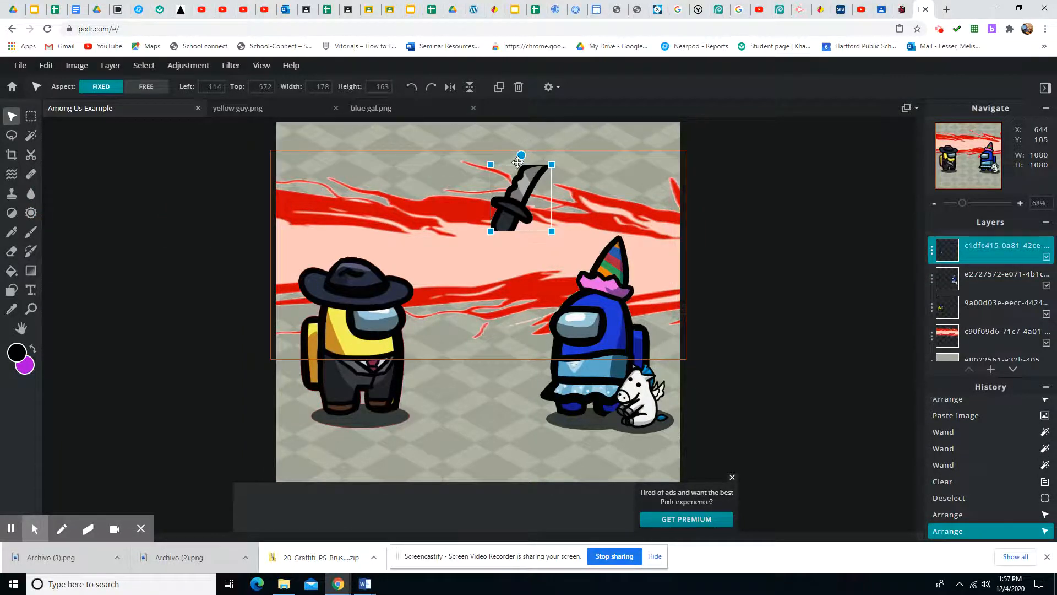
pyautogui.moveTo(522, 191); pyautogui.dragTo(373, 338)
pyautogui.moveTo(350, 382); pyautogui.dragTo(335, 378)
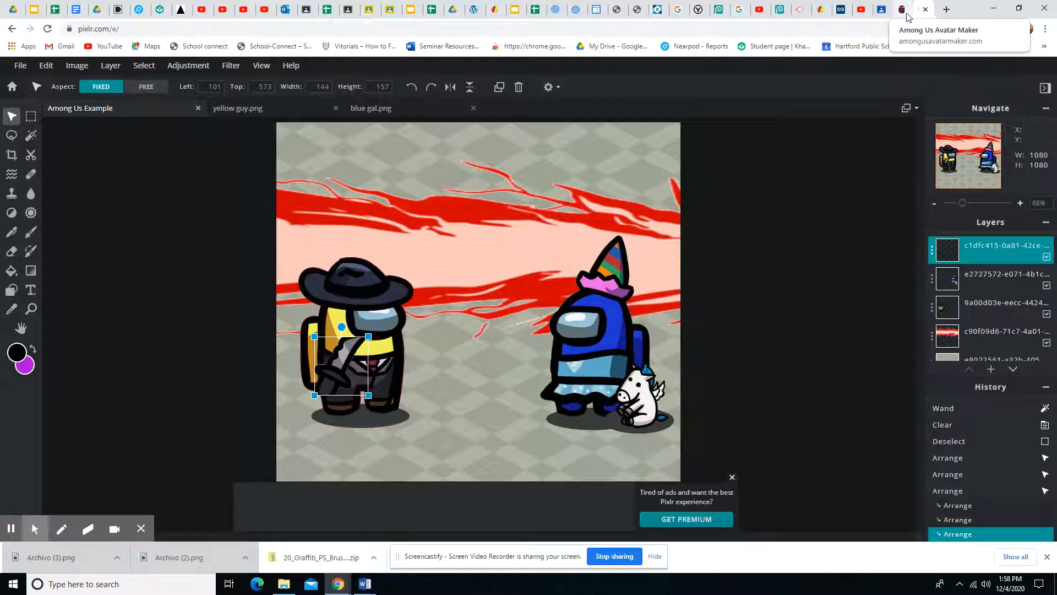
# Step: From the Among Us Scene assignment in Google Classroom, open the Among Us Reference Images folder and its Among Us Dead subfolder
pyautogui.click(881, 10)
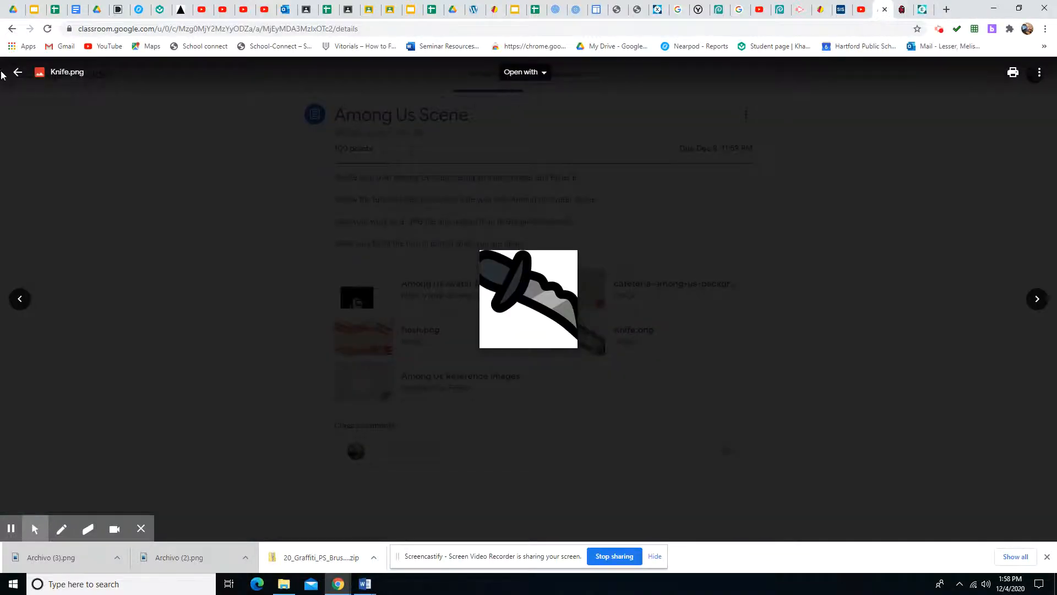
pyautogui.click(17, 73)
pyautogui.click(439, 280)
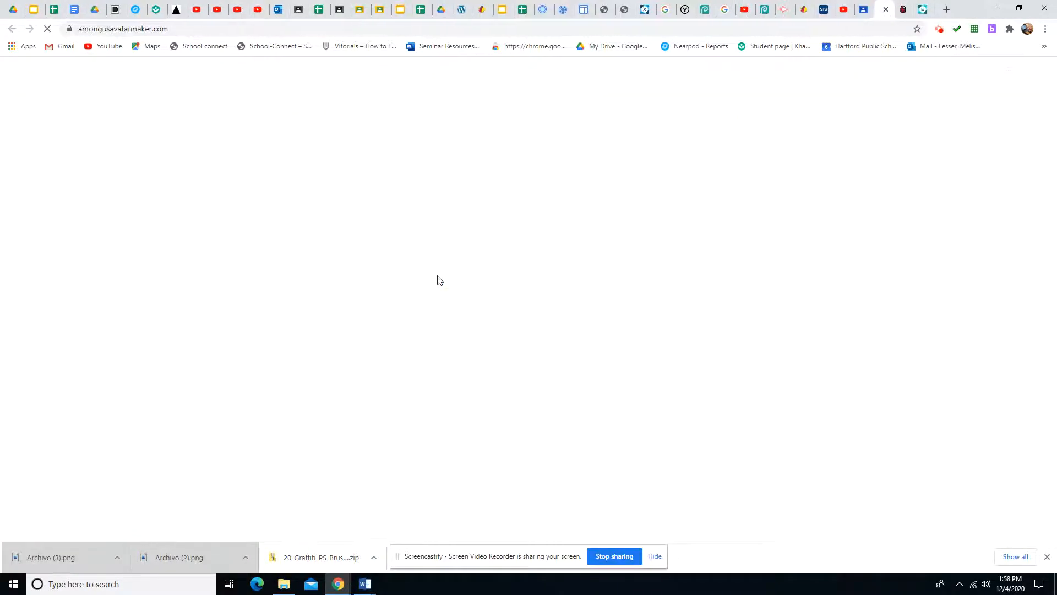
pyautogui.click(885, 10)
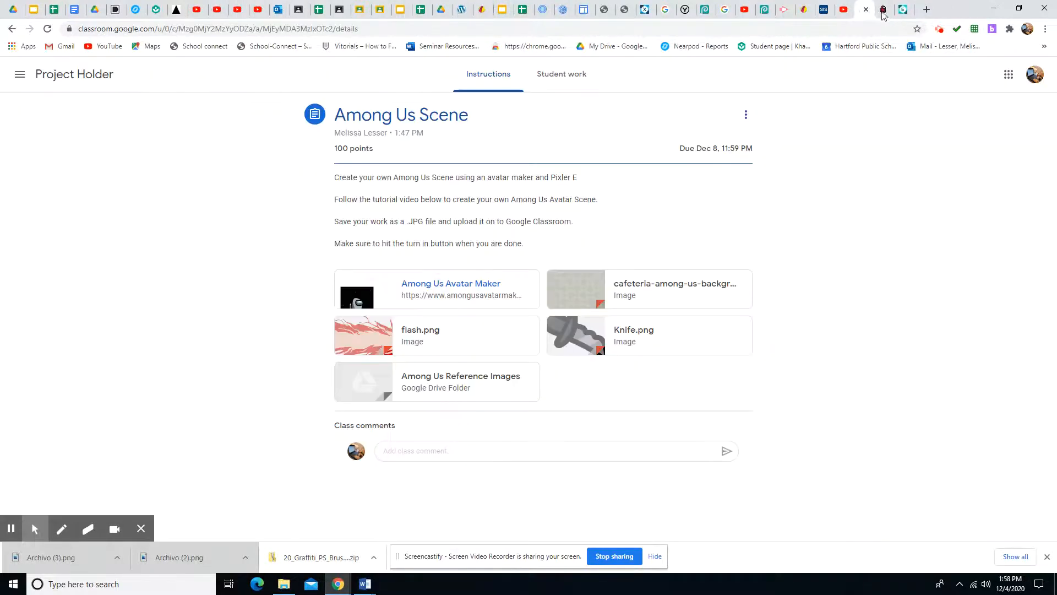
pyautogui.click(432, 385)
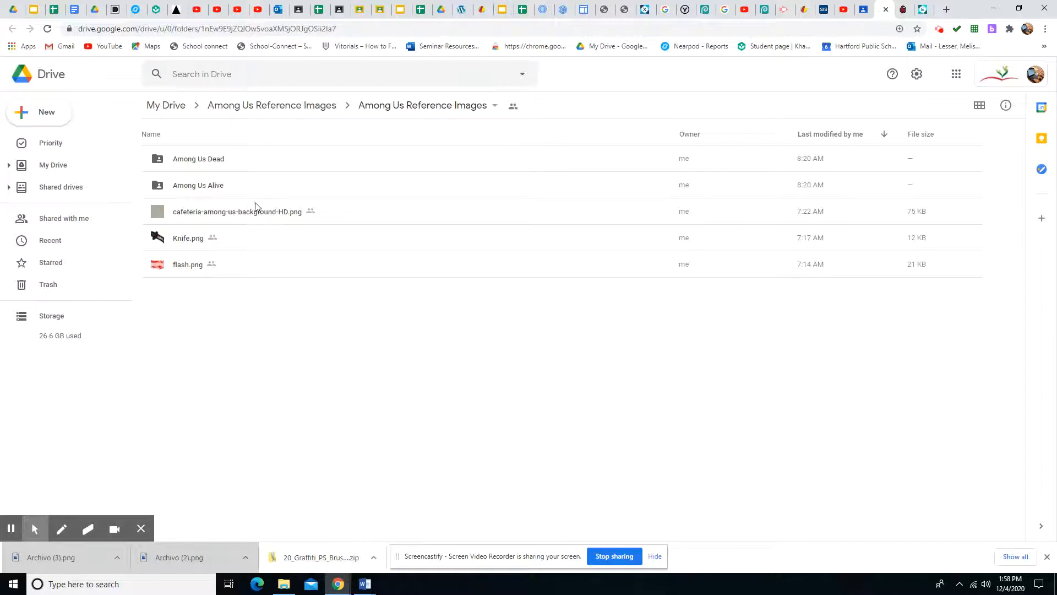
pyautogui.click(209, 160)
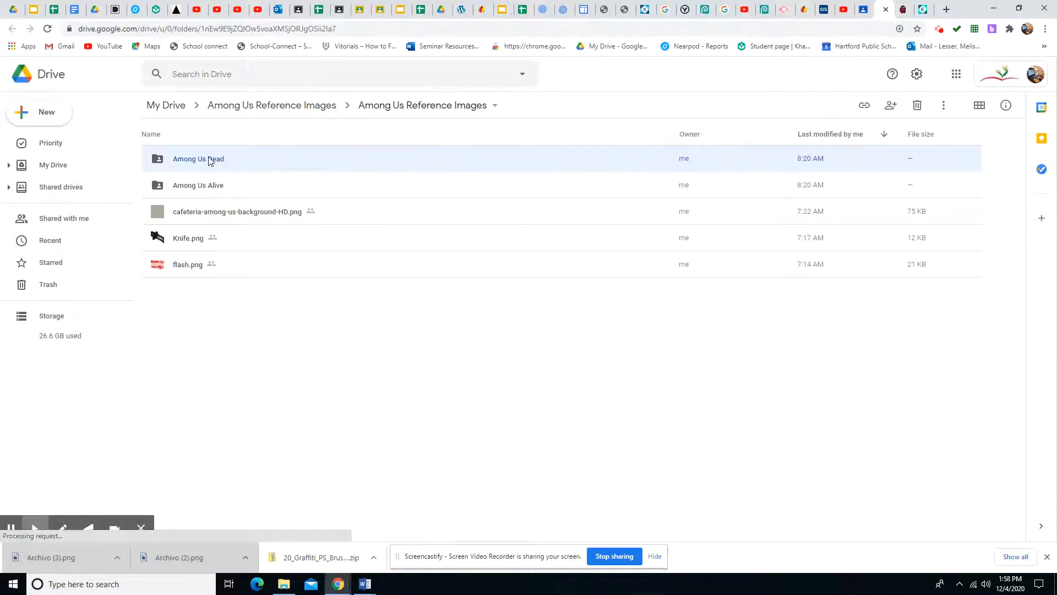
pyautogui.doubleClick(209, 160)
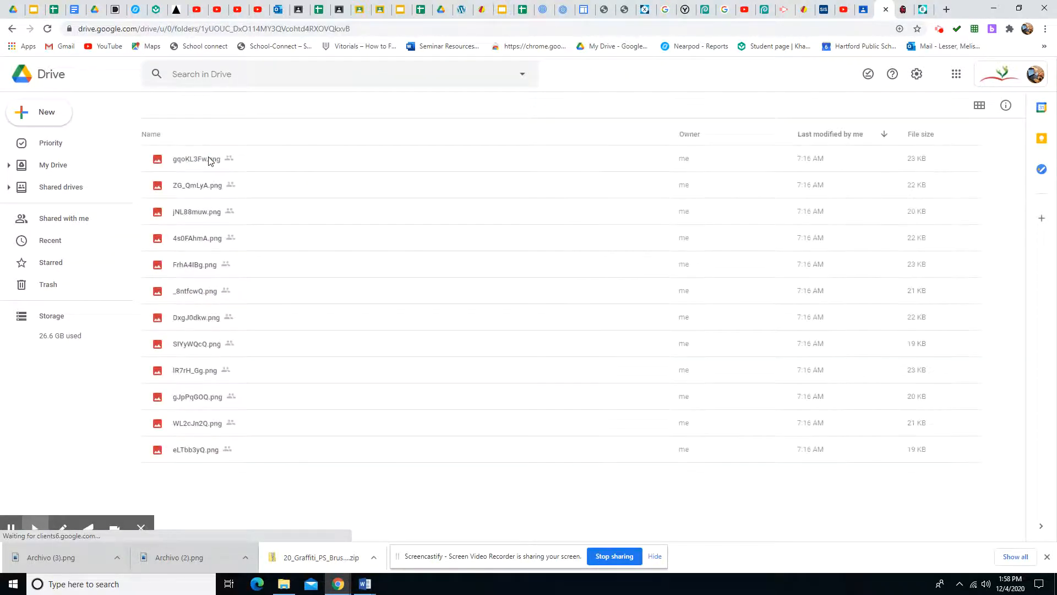
# Step: Preview the pink dead-body image FrhA4IBg.png and look at the apps available for opening it
pyautogui.rightClick(188, 267)
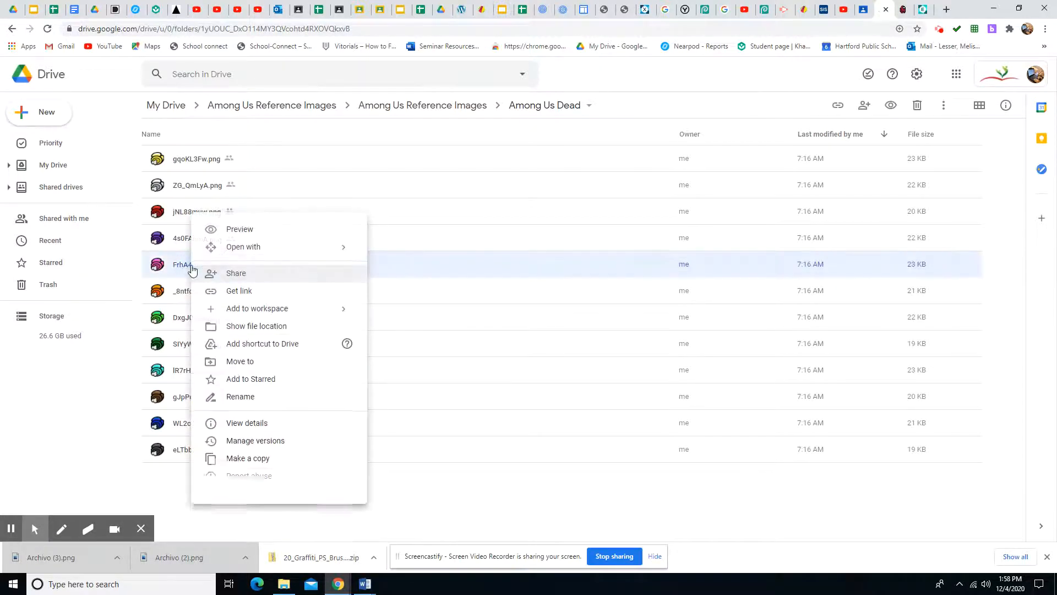
pyautogui.click(185, 263)
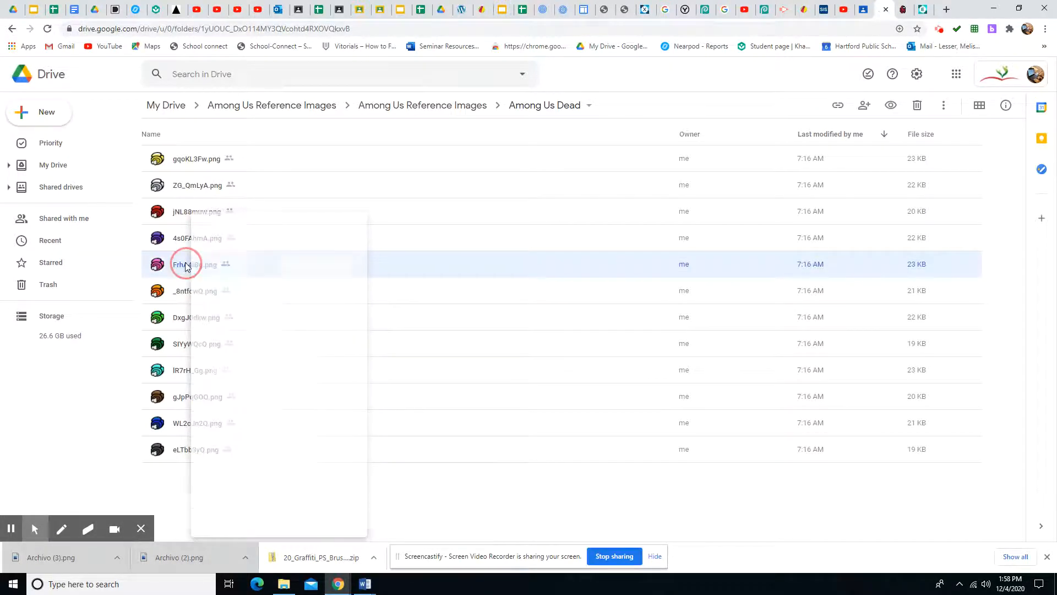
pyautogui.doubleClick(185, 262)
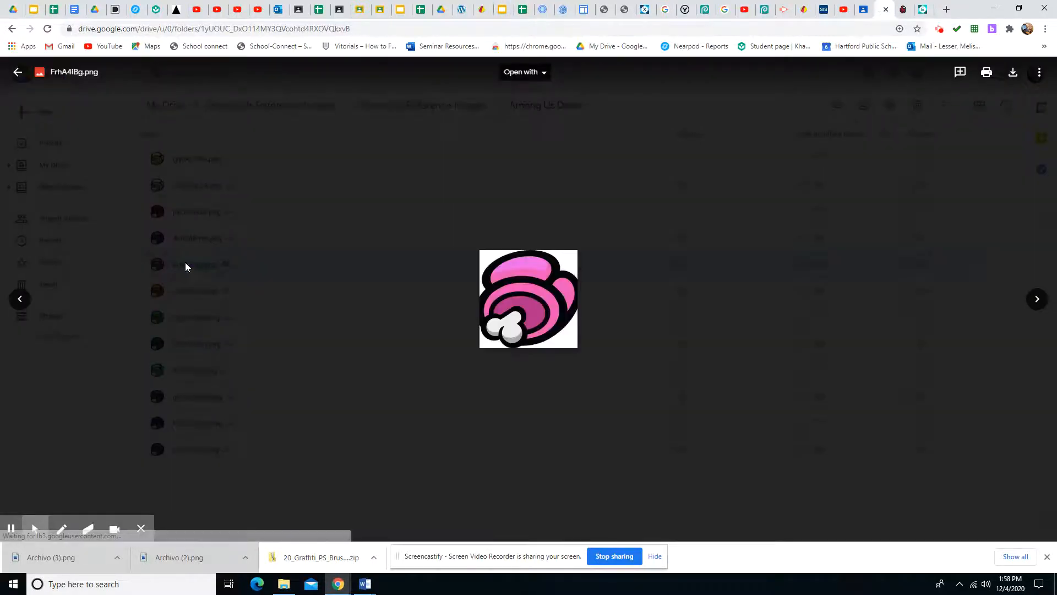
pyautogui.click(551, 296)
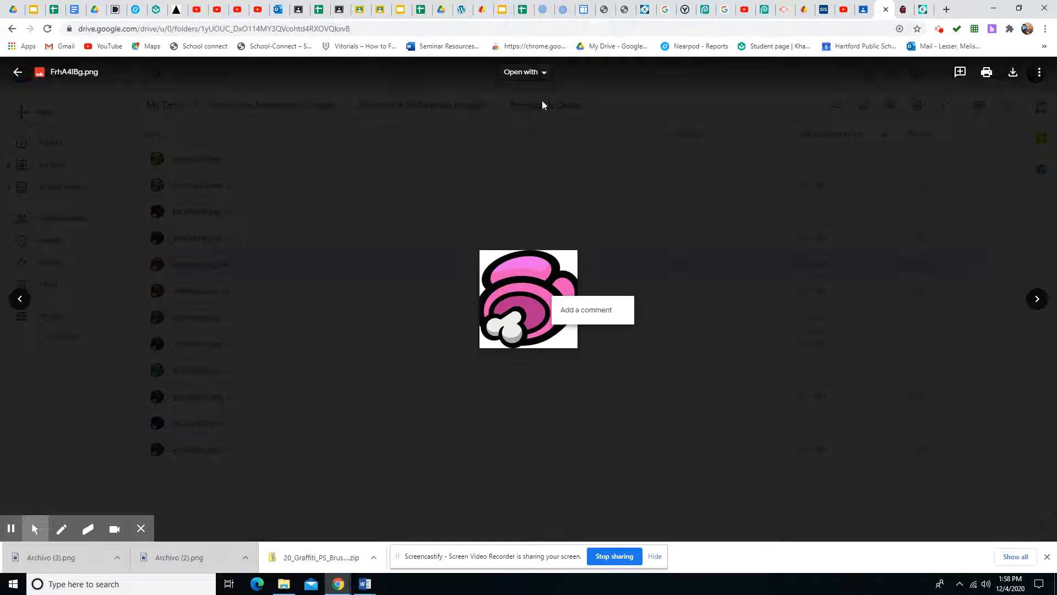
pyautogui.click(542, 74)
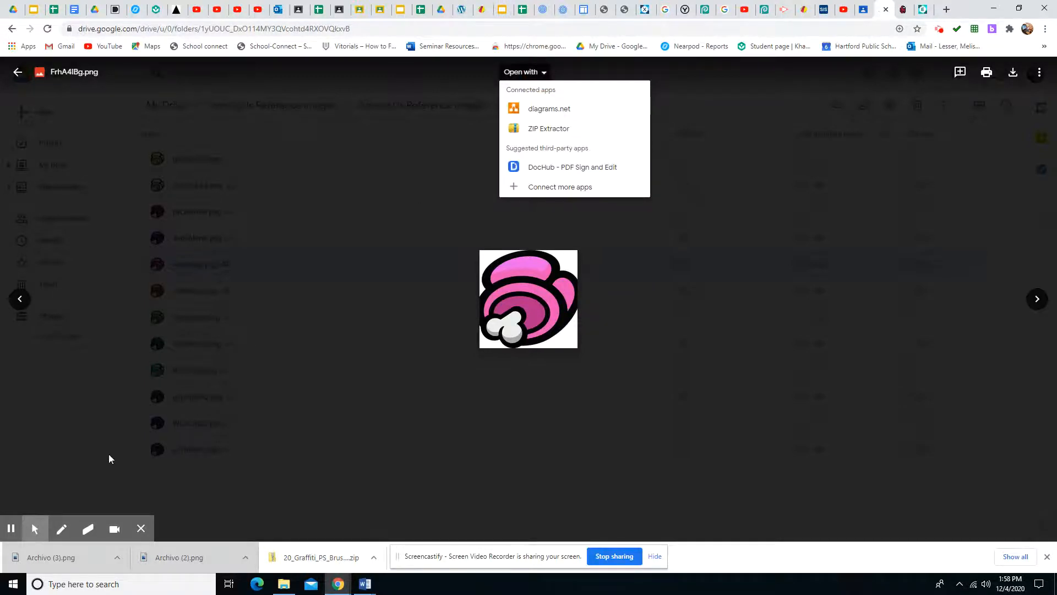
pyautogui.click(10, 530)
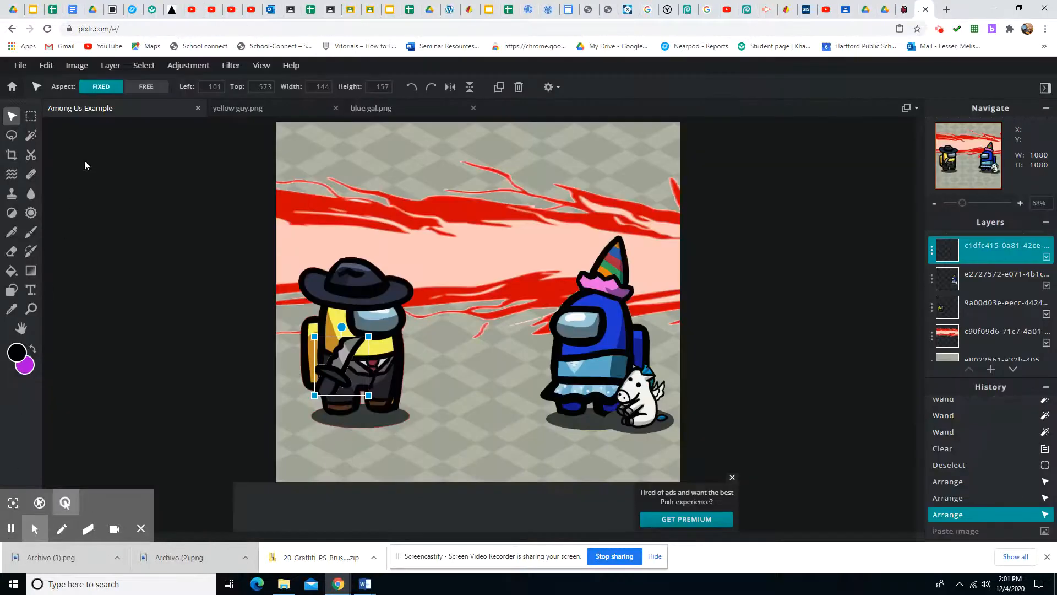
# Step: Paste the copied dead-body image into the Pixlr E scene, and delete its white background with the Wand, clearing the selection
pyautogui.click(46, 67)
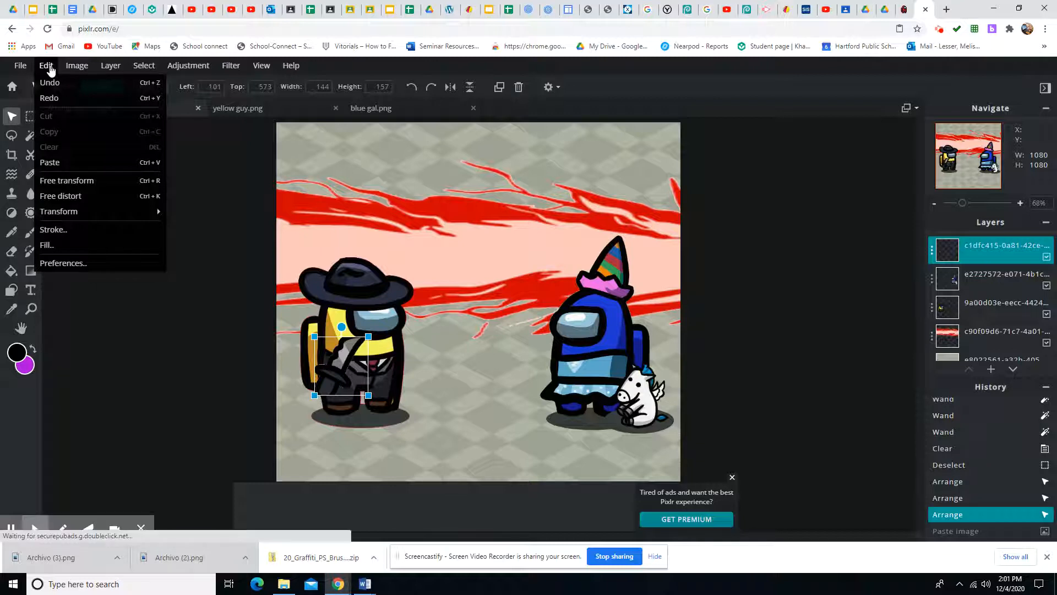
pyautogui.click(54, 161)
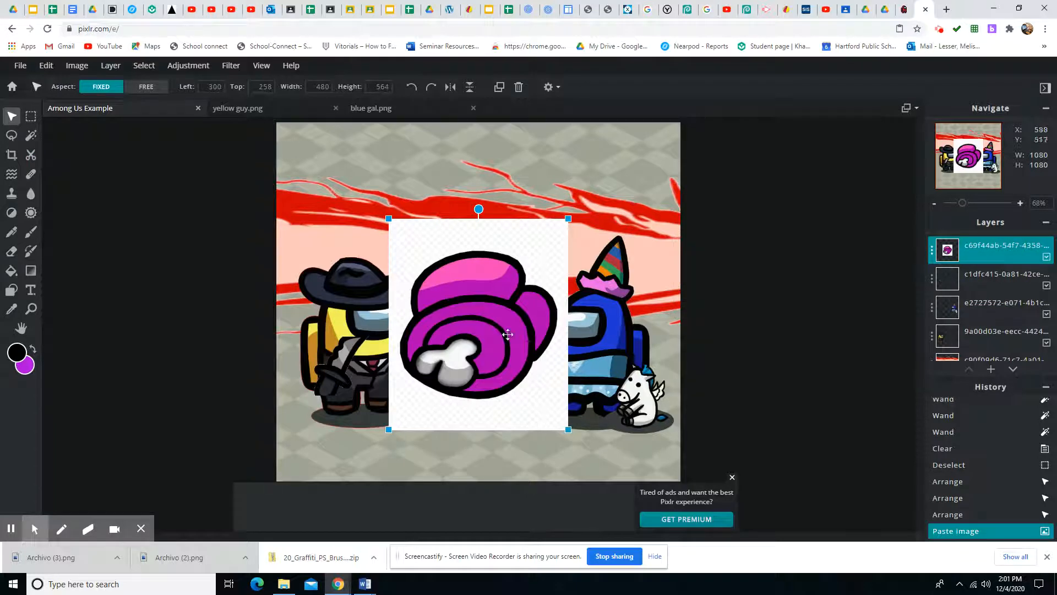
pyautogui.click(31, 136)
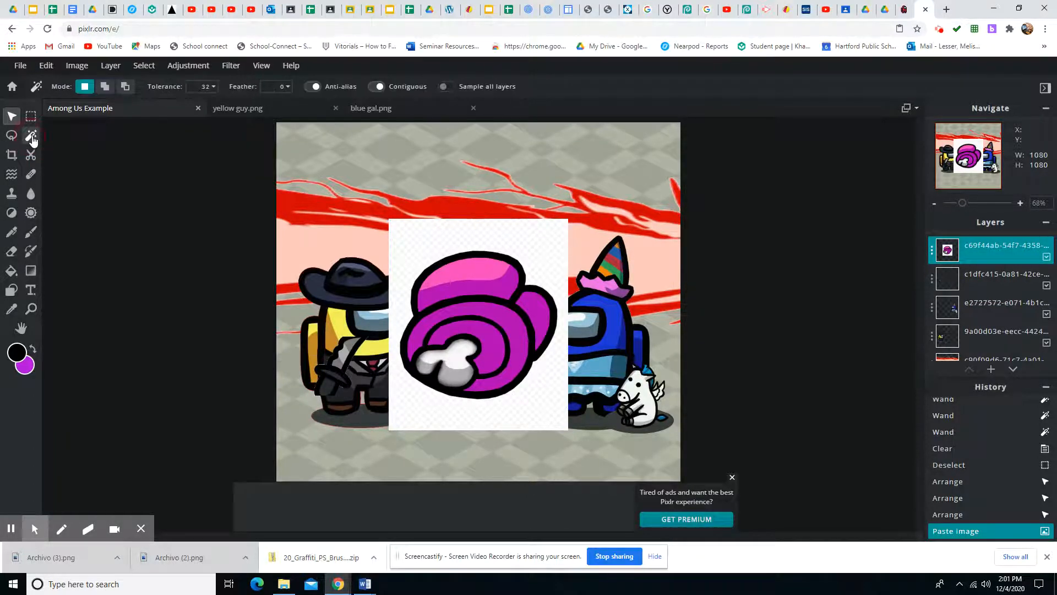
pyautogui.click(411, 243)
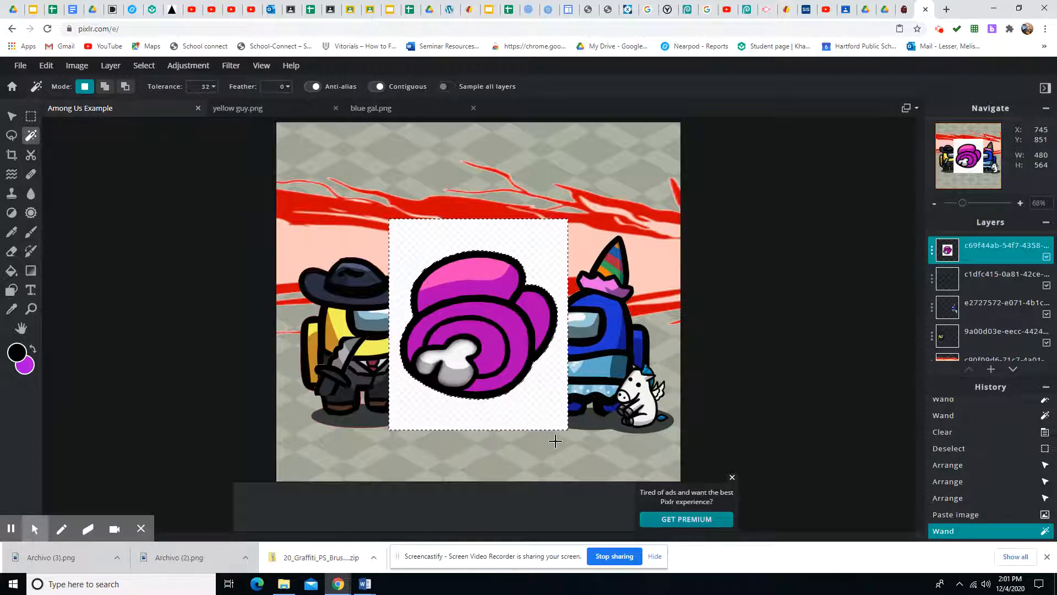
pyautogui.press('Delete')
pyautogui.click(145, 66)
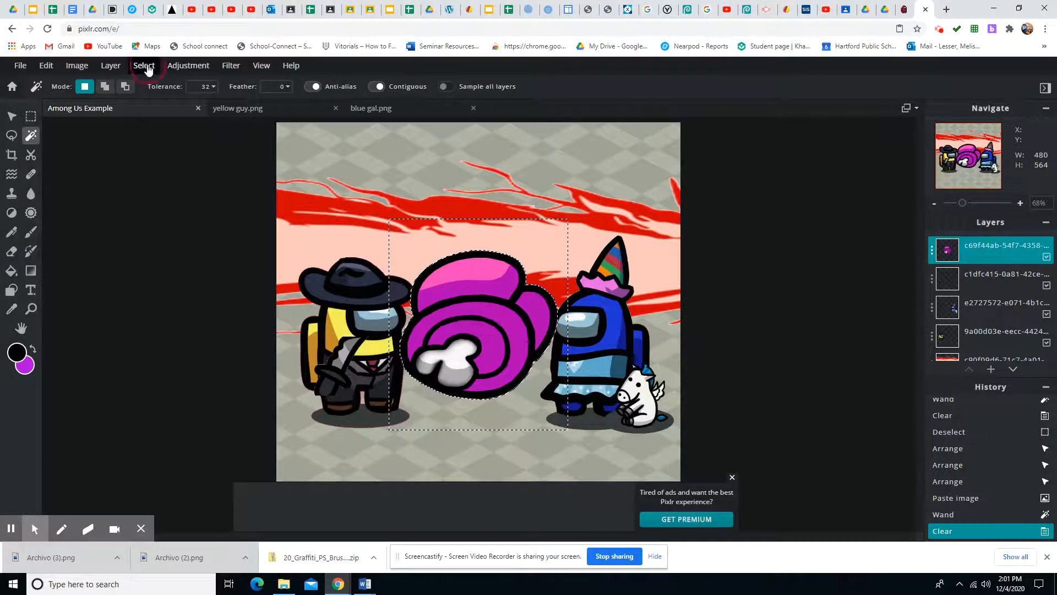
pyautogui.click(160, 114)
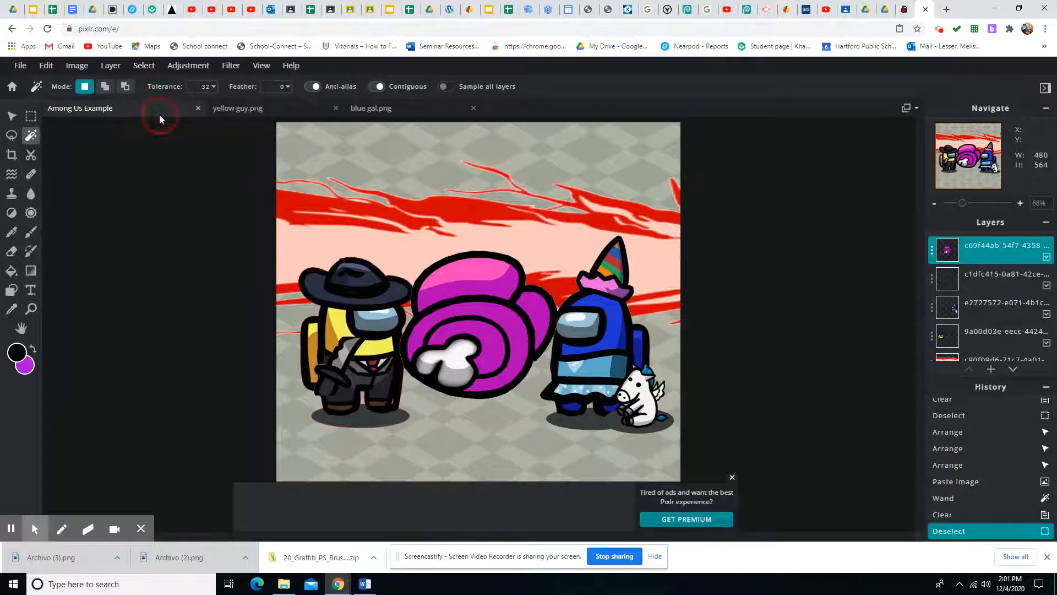
# Step: Free-transform the dead body to about 245 by 231 px, place it on the floor between the two avatars, and apply the transform
pyautogui.click(45, 67)
pyautogui.moveTo(64, 219)
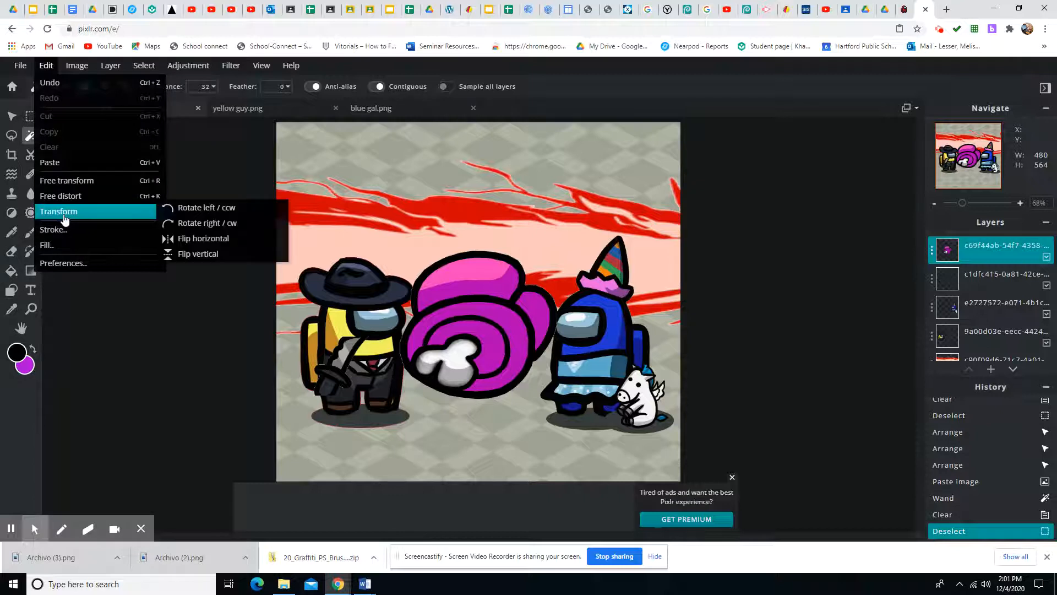
pyautogui.click(65, 182)
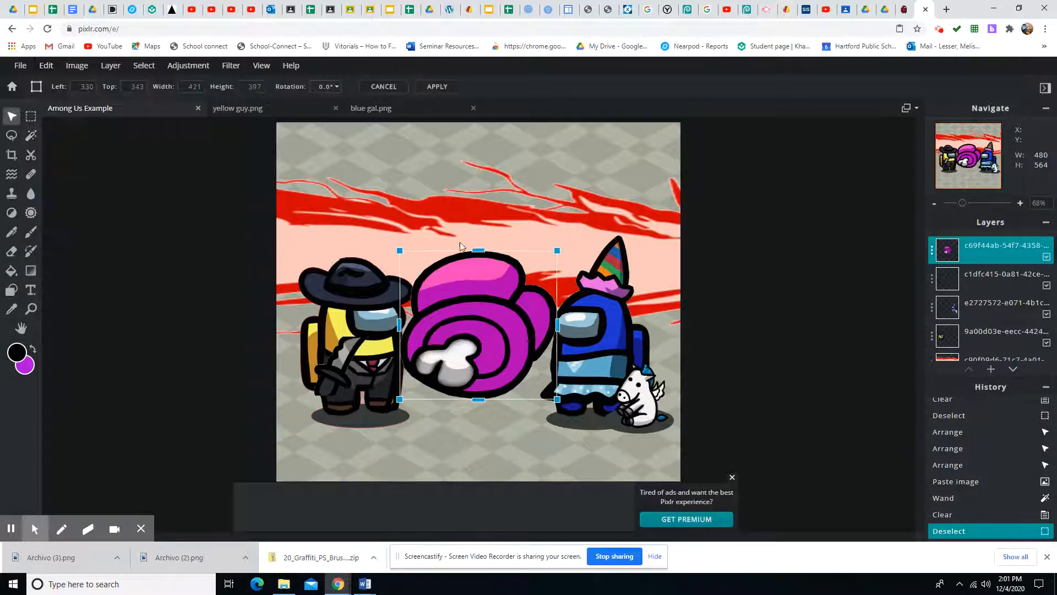
pyautogui.moveTo(555, 251); pyautogui.dragTo(500, 319)
pyautogui.moveTo(461, 362); pyautogui.dragTo(476, 414)
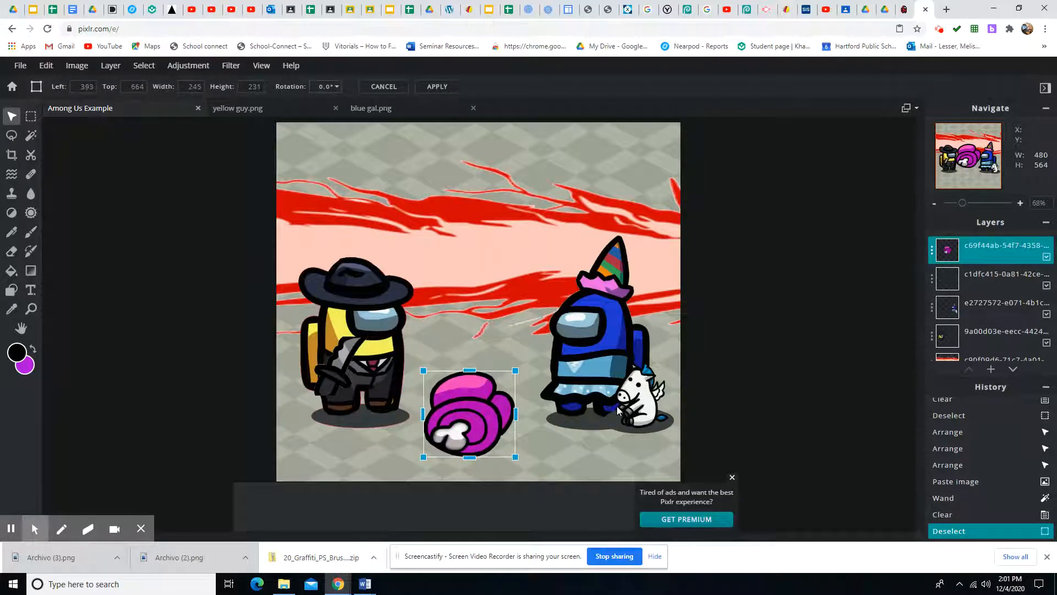
pyautogui.click(31, 289)
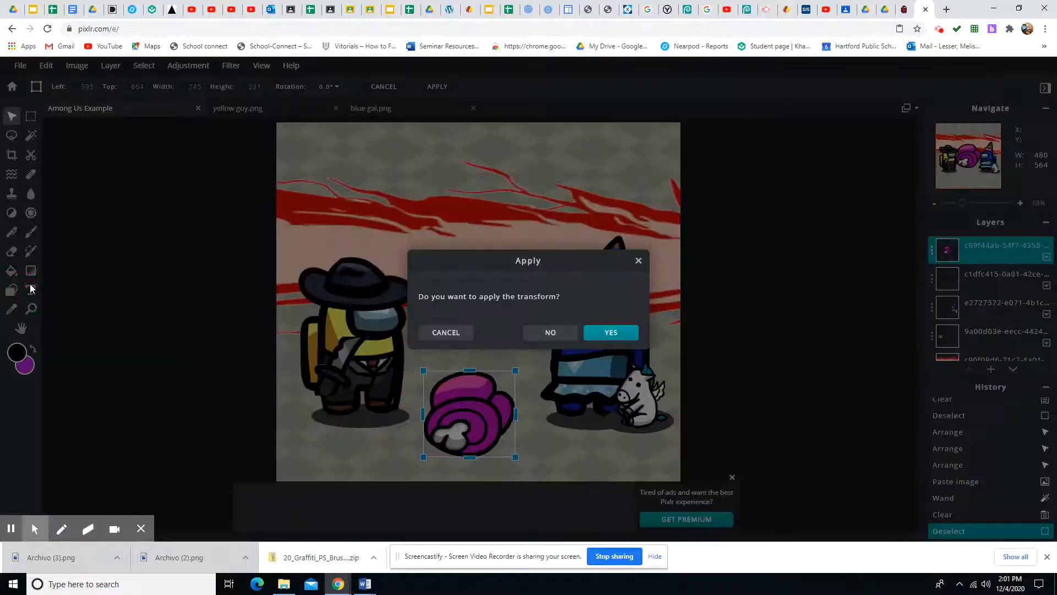
pyautogui.click(611, 332)
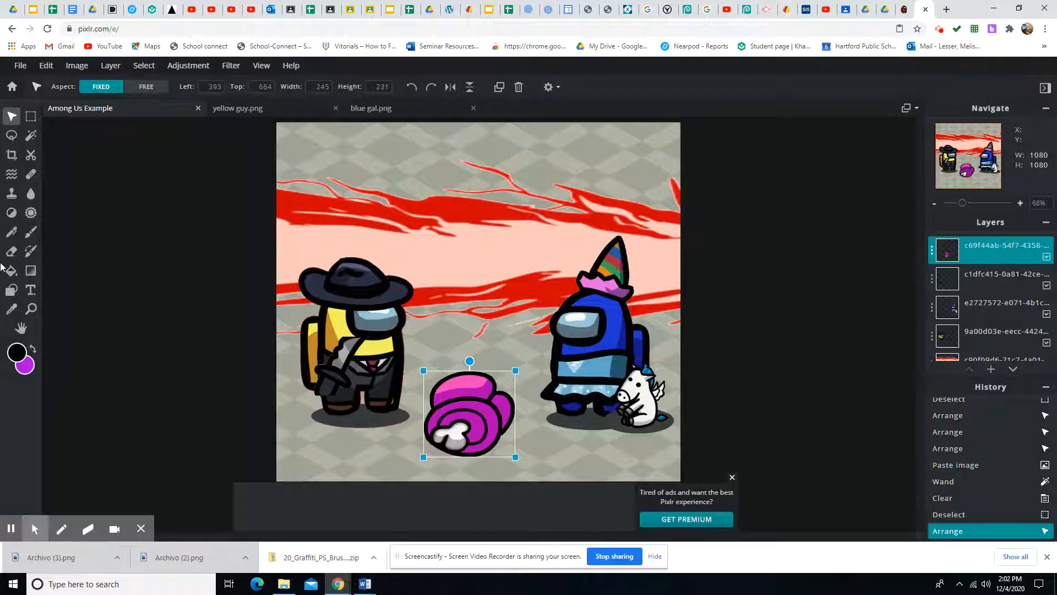
pyautogui.click(30, 290)
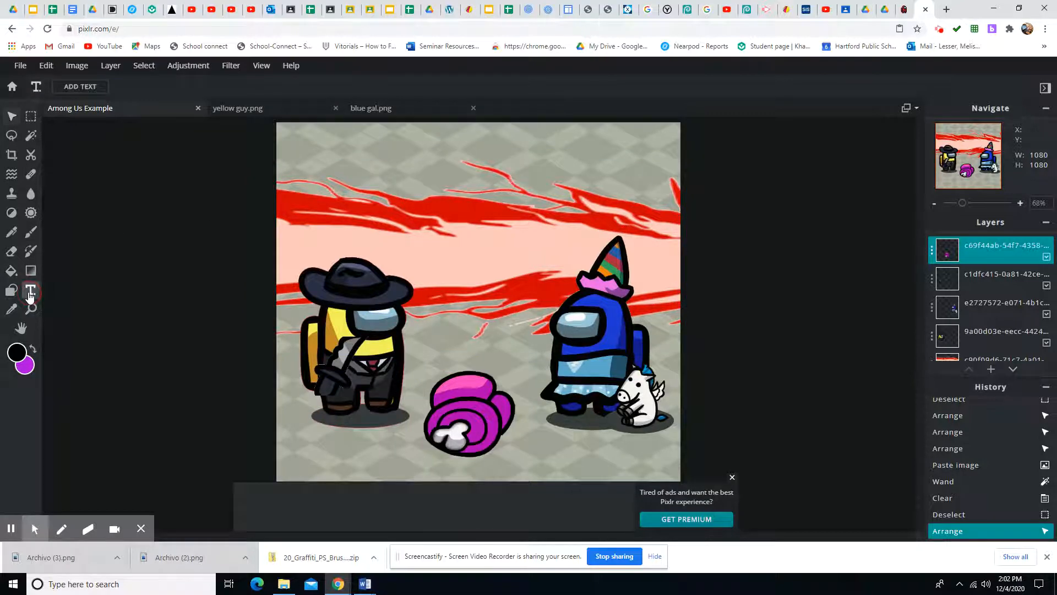
pyautogui.click(355, 190)
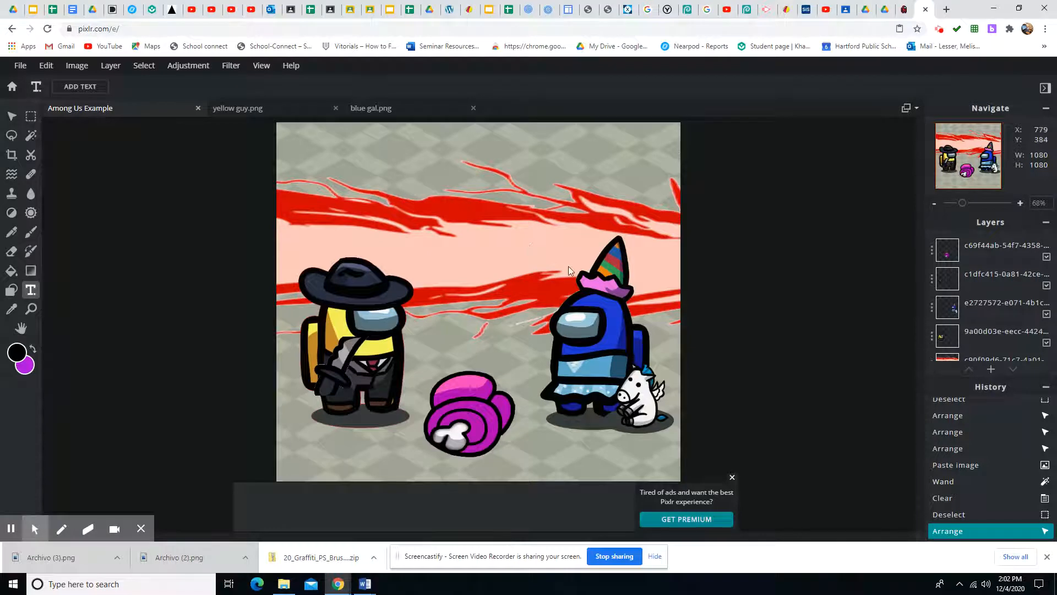
pyautogui.click(732, 477)
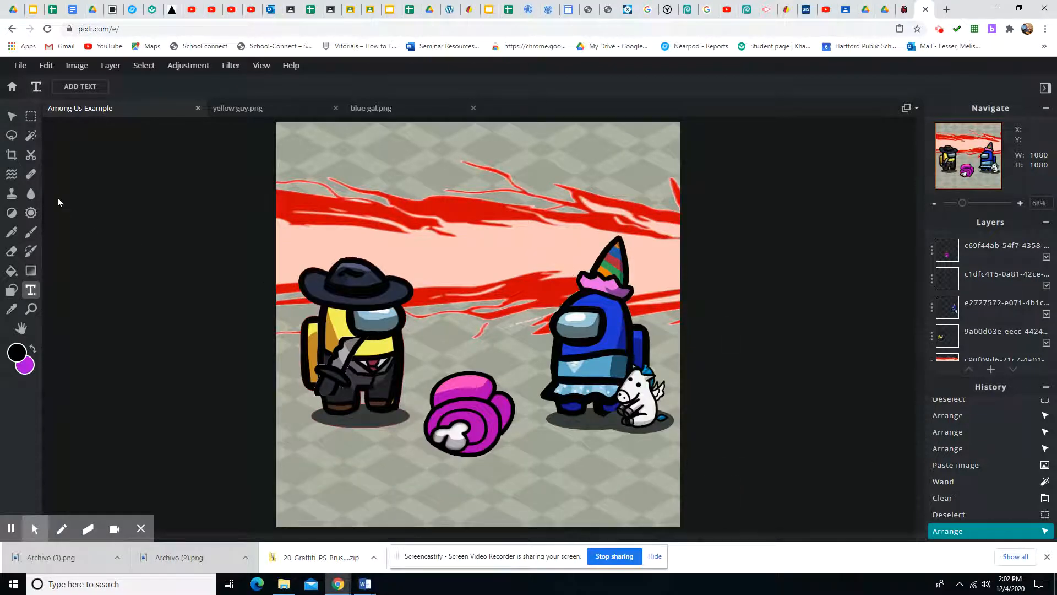
# Step: Download the scene as the JPG file Among Us Example at high quality, 1080 by 1080 px, and check the downloaded image
pyautogui.click(20, 67)
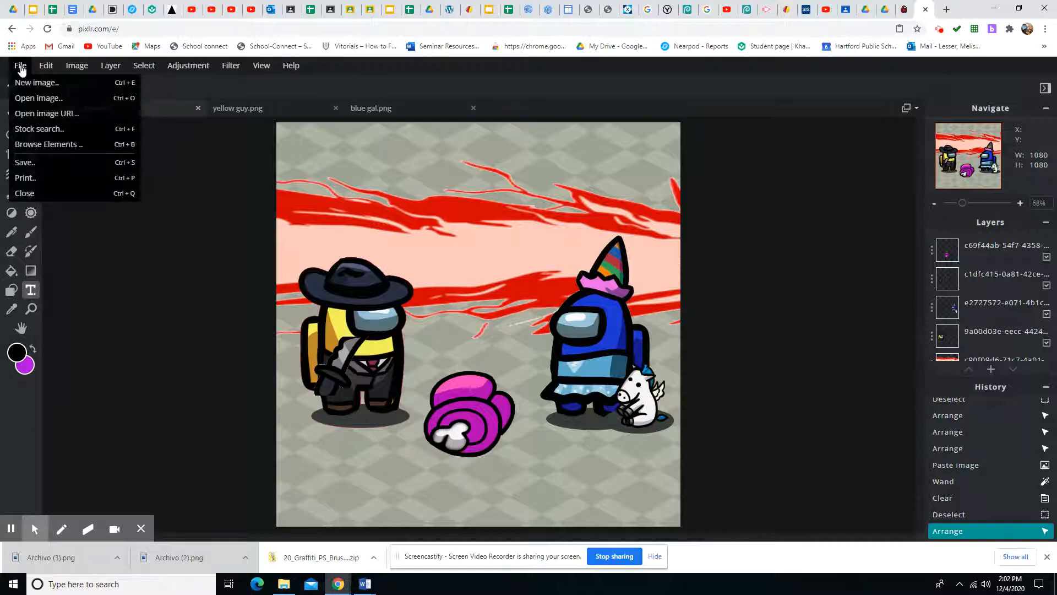
pyautogui.click(41, 167)
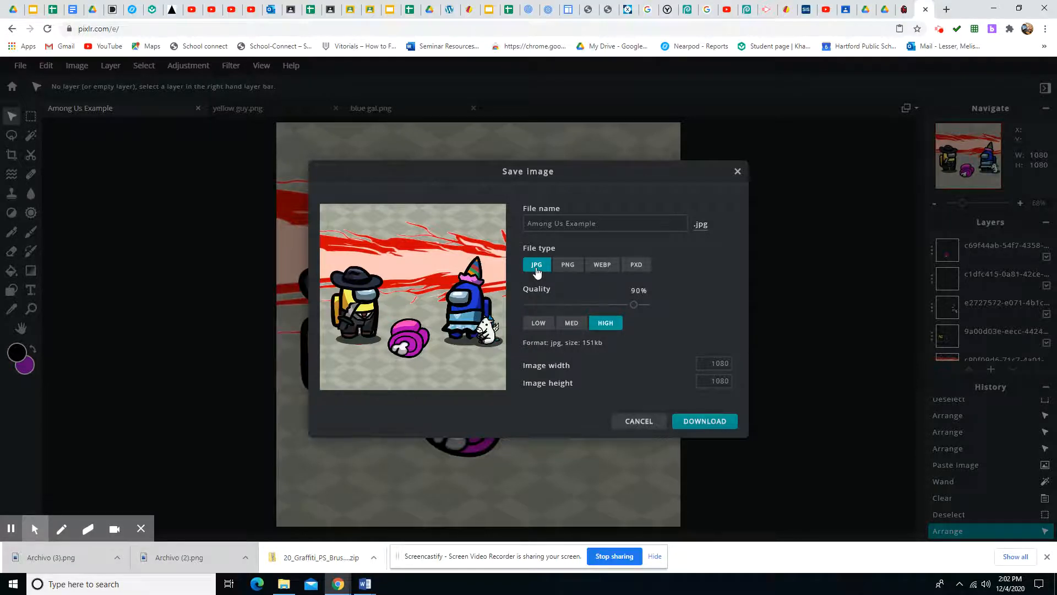
pyautogui.click(712, 423)
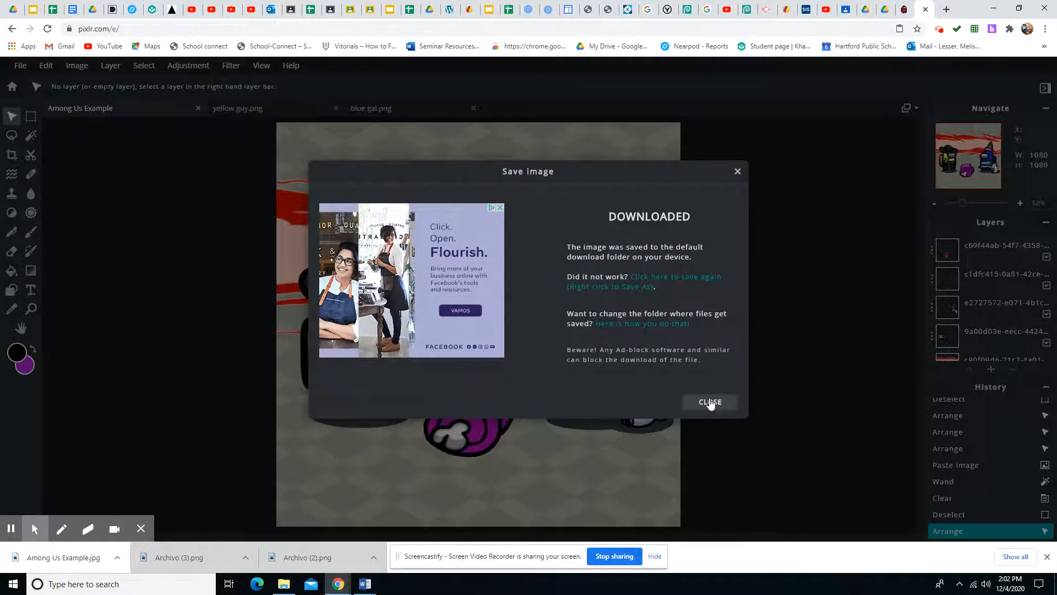
pyautogui.click(711, 403)
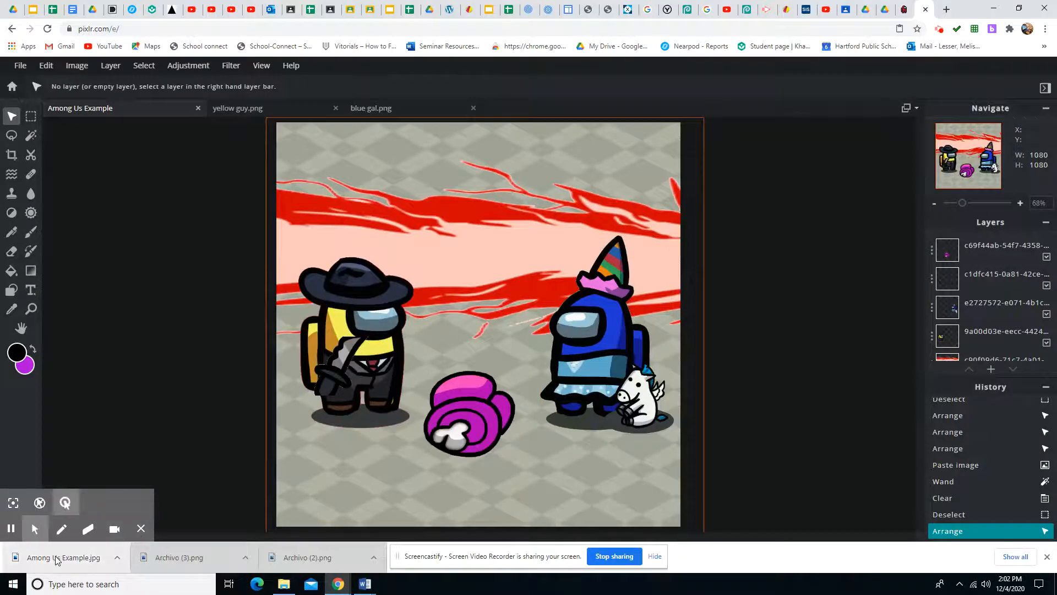
pyautogui.click(55, 559)
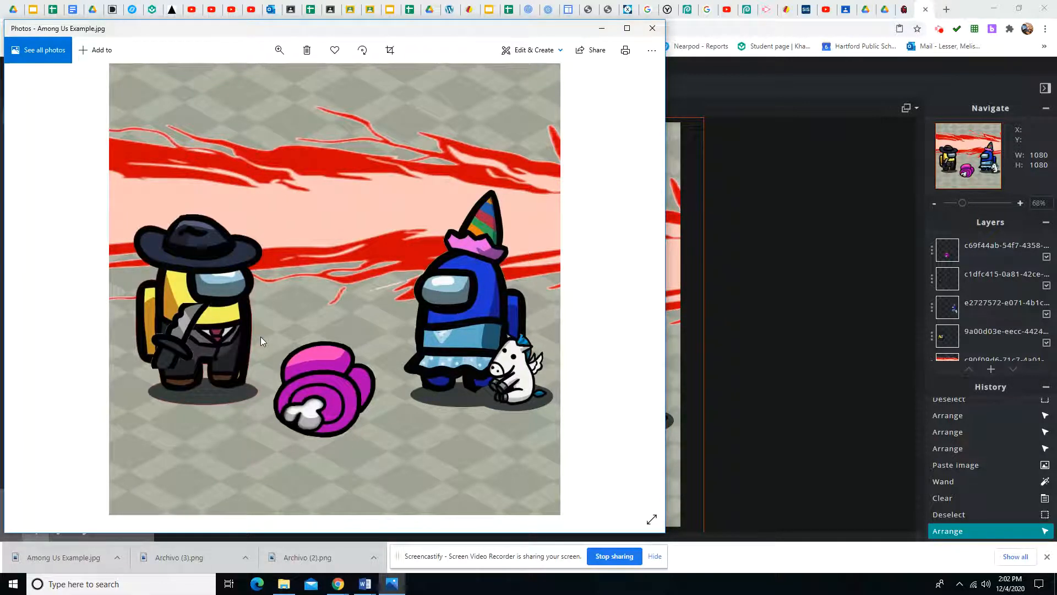
pyautogui.click(653, 29)
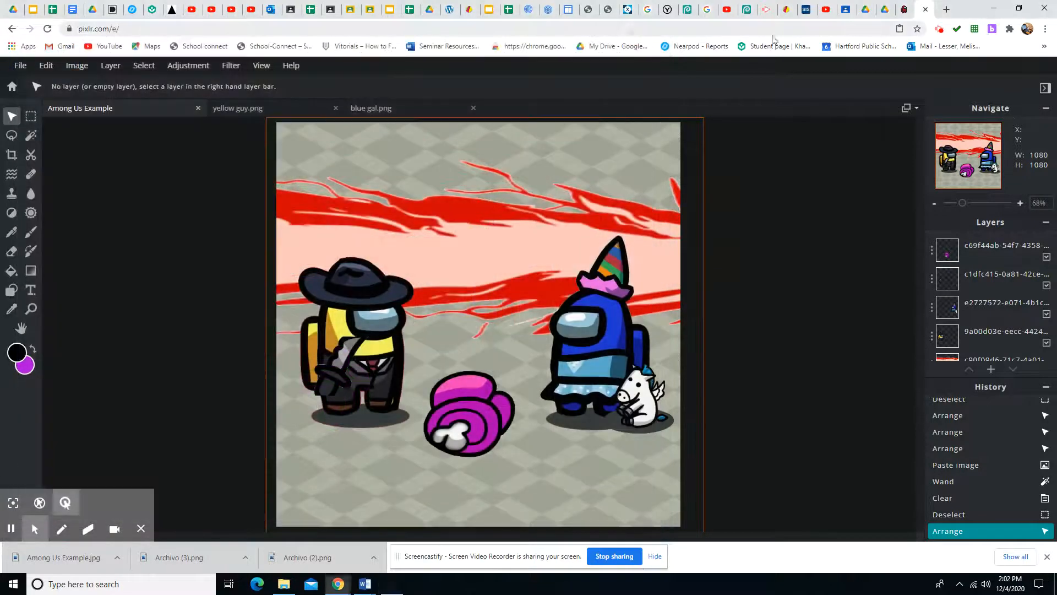
# Step: Search Google in a new browser tab for "among us weapons", and shorten the query to "among us" for another search
pyautogui.click(947, 10)
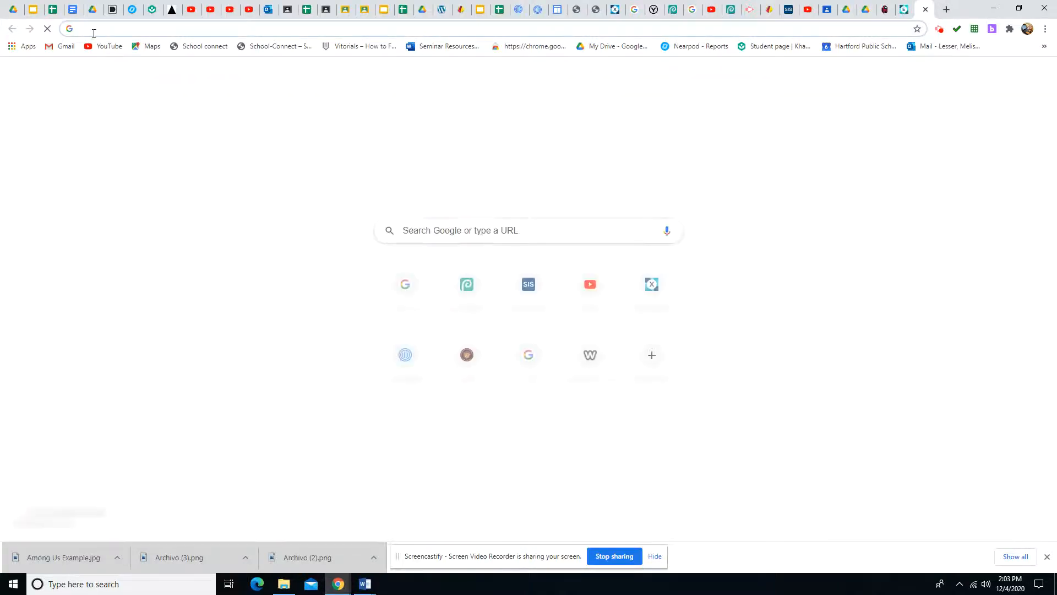
pyautogui.write('among us weapons')
pyautogui.press('Return')
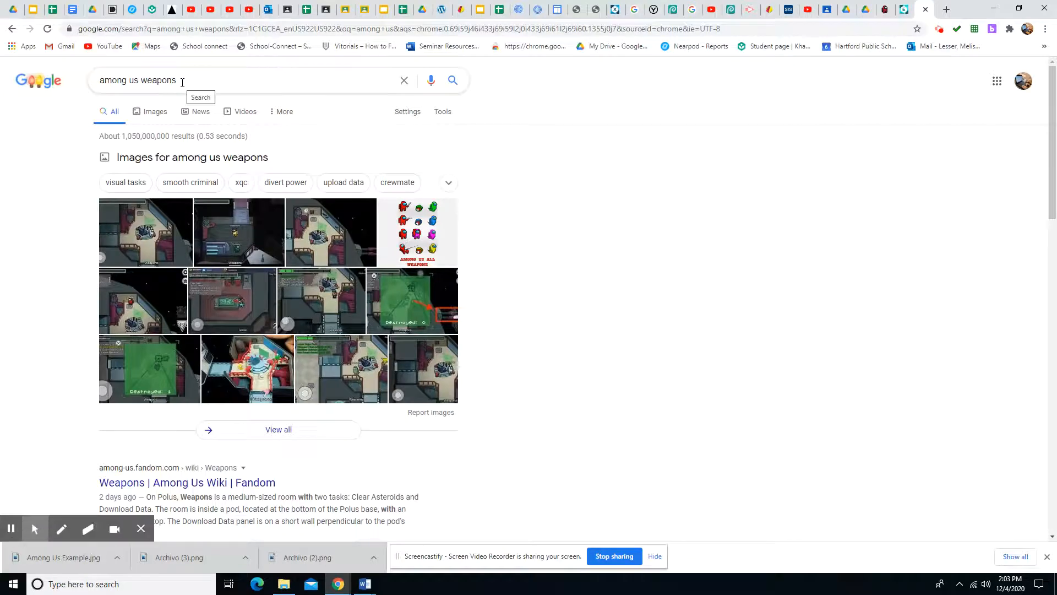
pyautogui.moveTo(182, 81); pyautogui.dragTo(141, 81)
pyautogui.press('BackSpace')
pyautogui.press('Return')
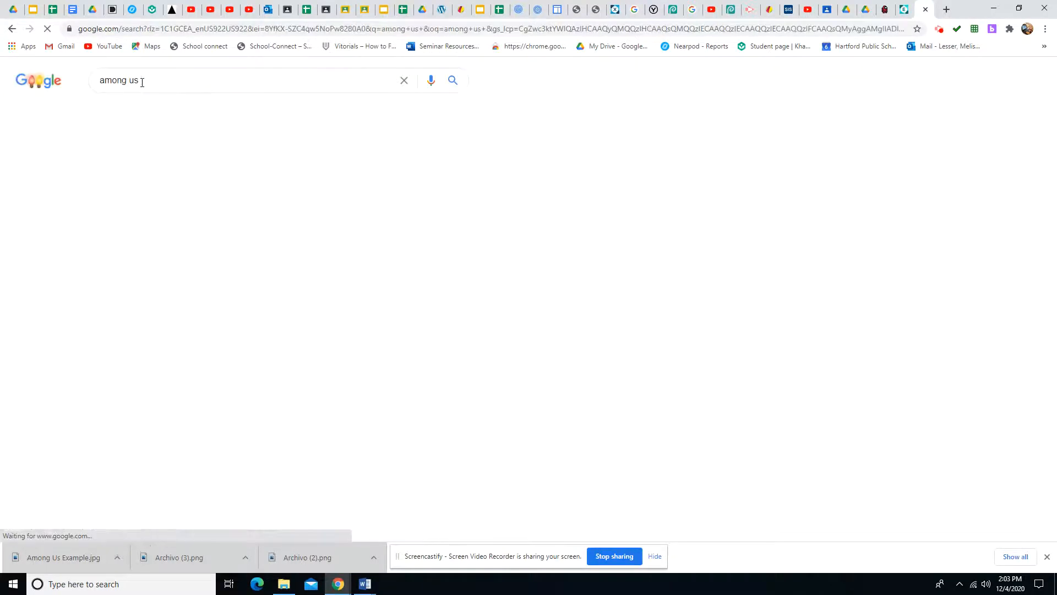
# Step: Show the image results for "among us" and copy the Sportskeeda picture of the orange crewmate with a knife among dead bodies
pyautogui.click(197, 113)
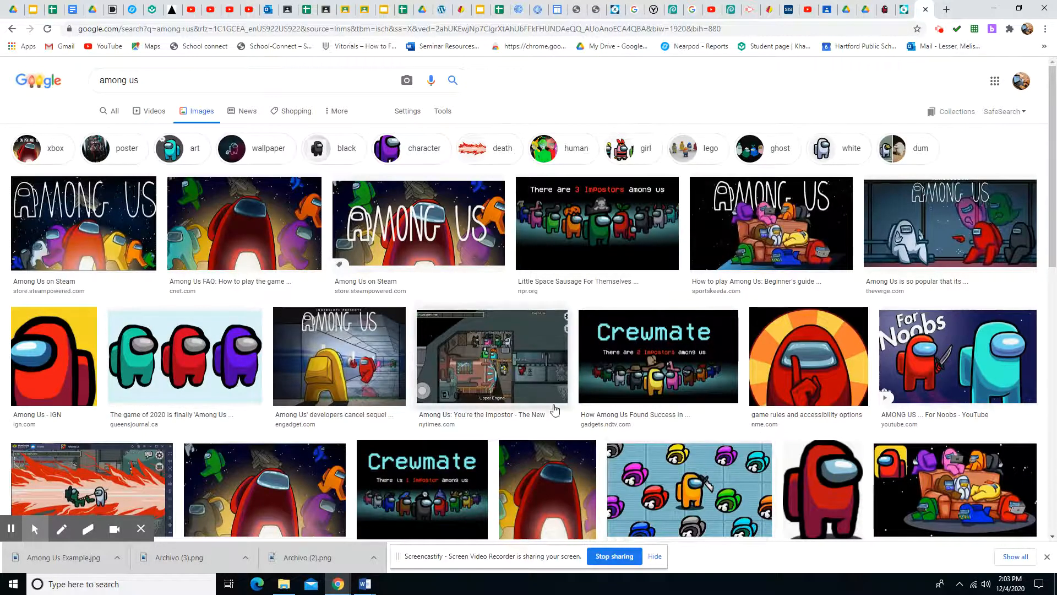
pyautogui.scroll(-4, 554, 409)
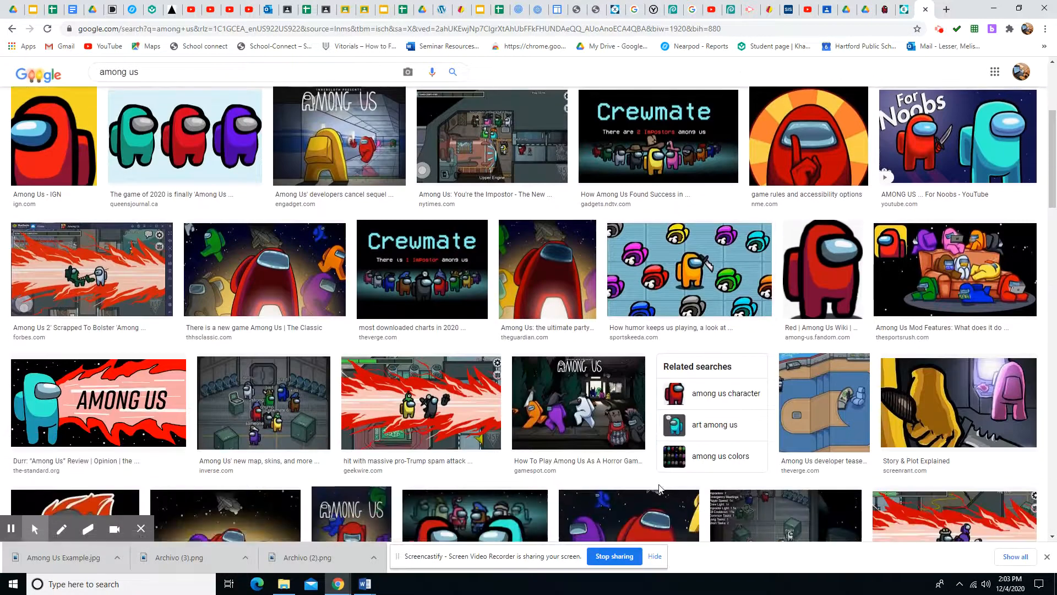
pyautogui.click(718, 264)
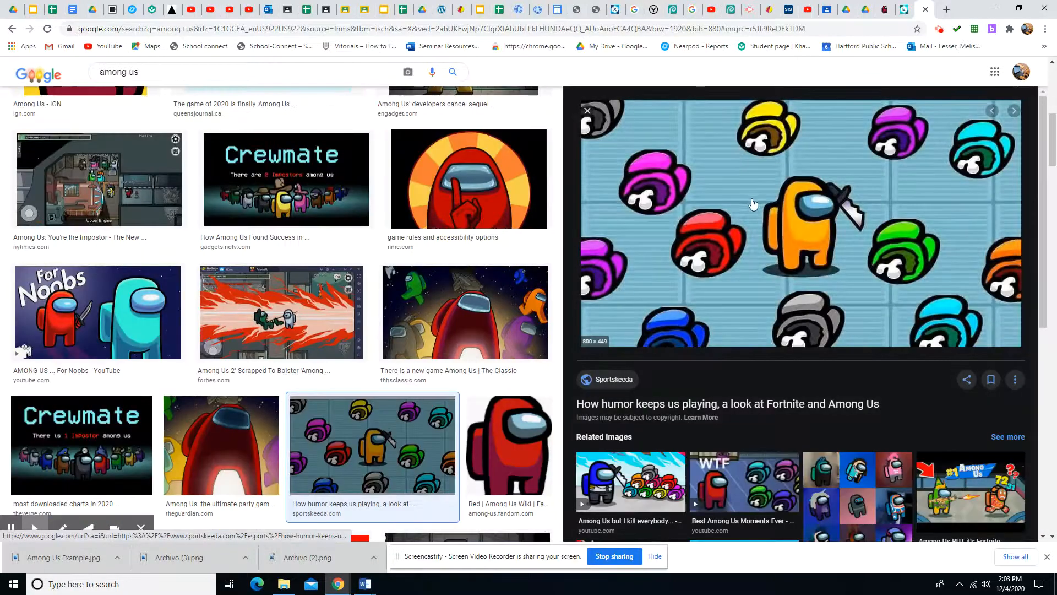
pyautogui.rightClick(752, 209)
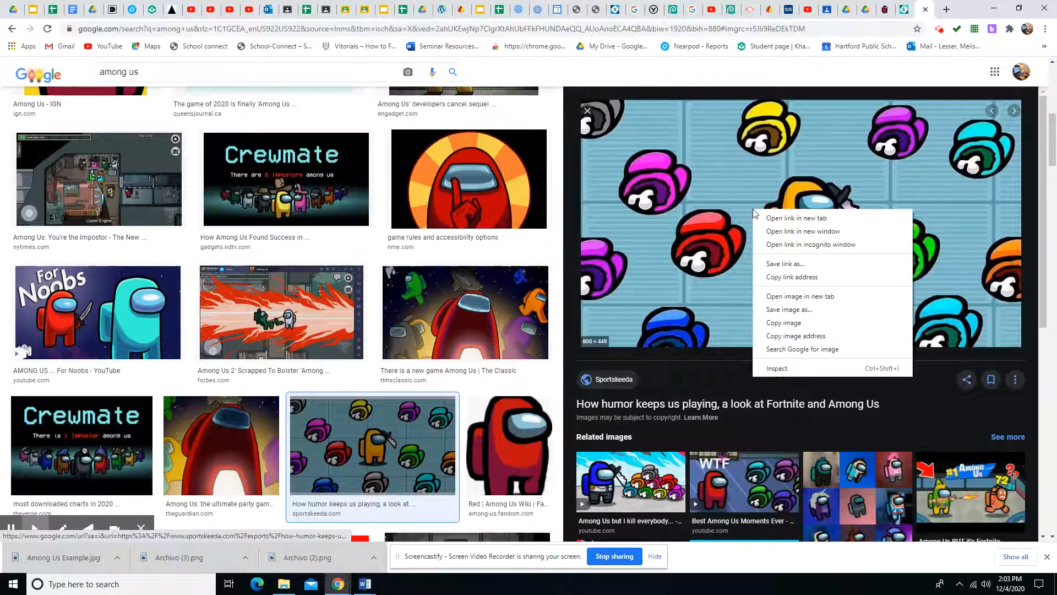
pyautogui.click(791, 323)
# Step: Switch back to Pixlr E, paste the copied picture into the scene, and enlarge it to about 1348 by 1092 px, covering the canvas
pyautogui.click(904, 9)
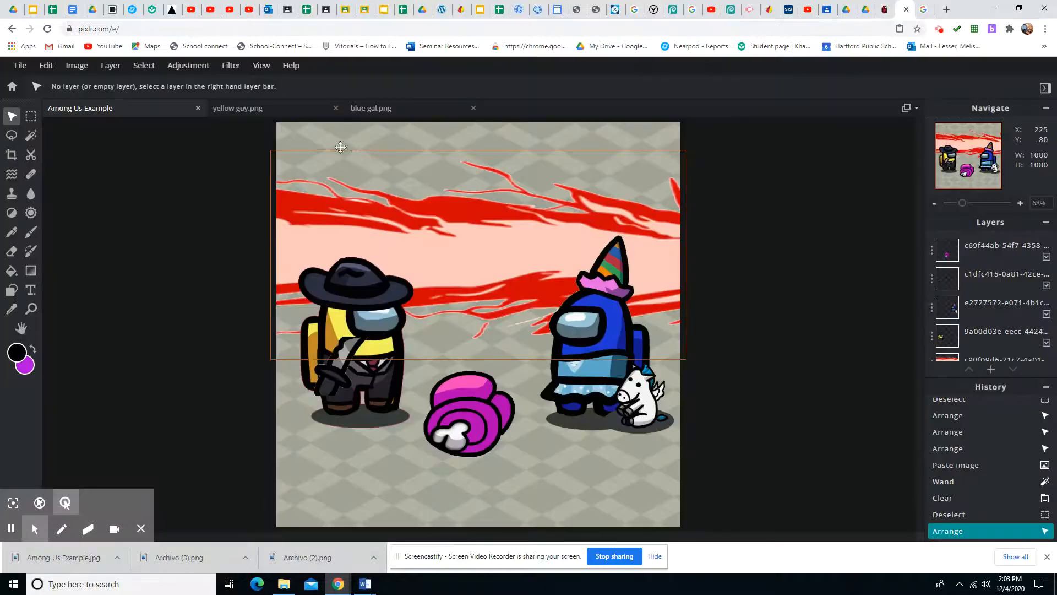
pyautogui.click(46, 67)
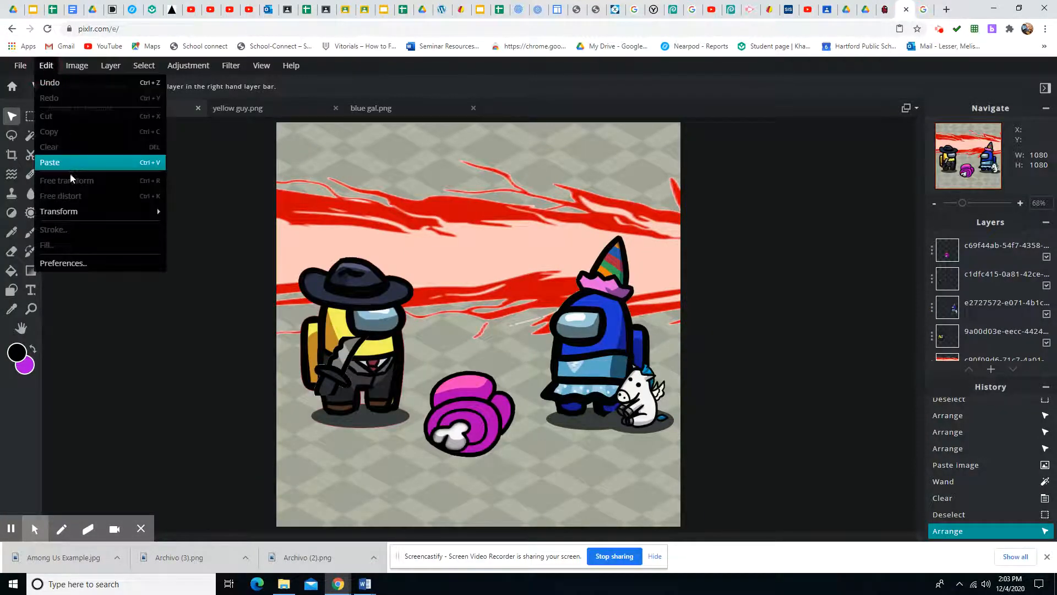
pyautogui.click(72, 163)
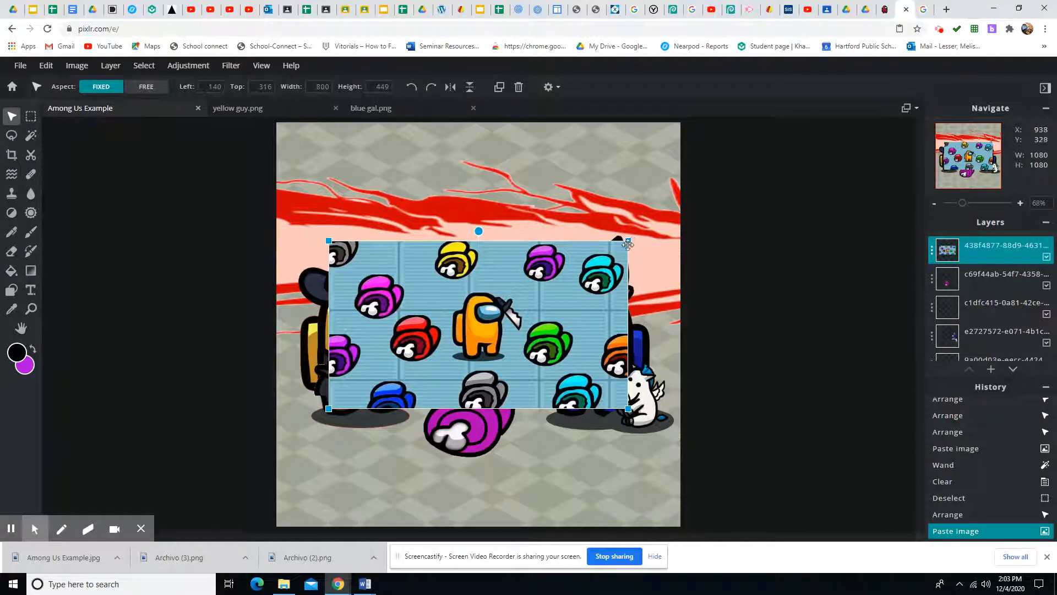
pyautogui.moveTo(629, 241); pyautogui.dragTo(735, 120)
pyautogui.moveTo(329, 409); pyautogui.dragTo(230, 529)
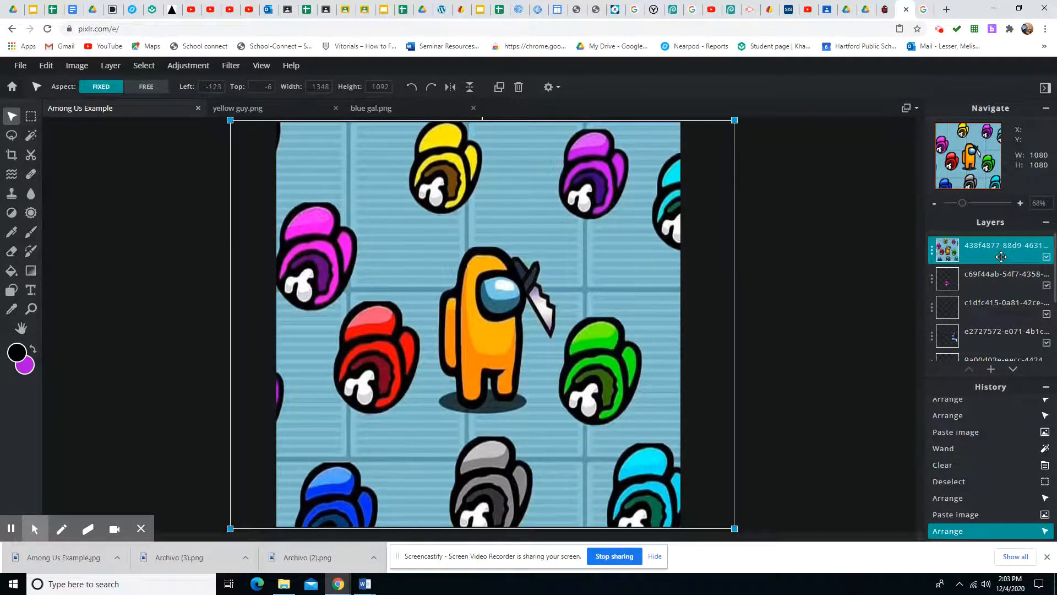
# Step: Move the pasted picture's layer below the red streak layer and directly above the grey floor layer, and hide it
pyautogui.moveTo(1008, 254)
pyautogui.mouseDown()
pyautogui.moveTo(1007, 347)
pyautogui.moveTo(1003, 274)
pyautogui.moveTo(1003, 286)
pyautogui.mouseUp()
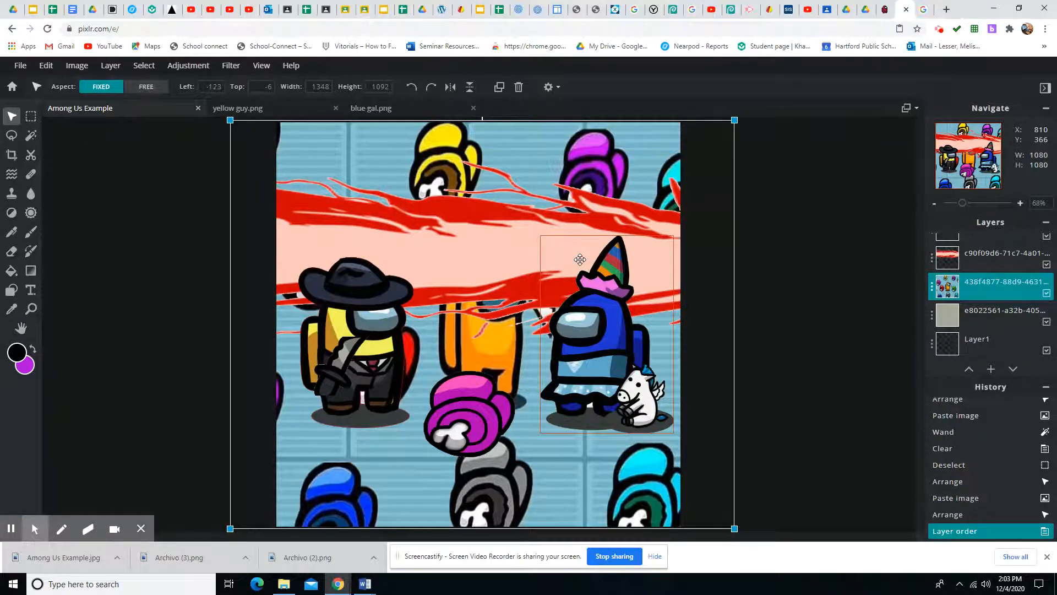
pyautogui.click(1047, 293)
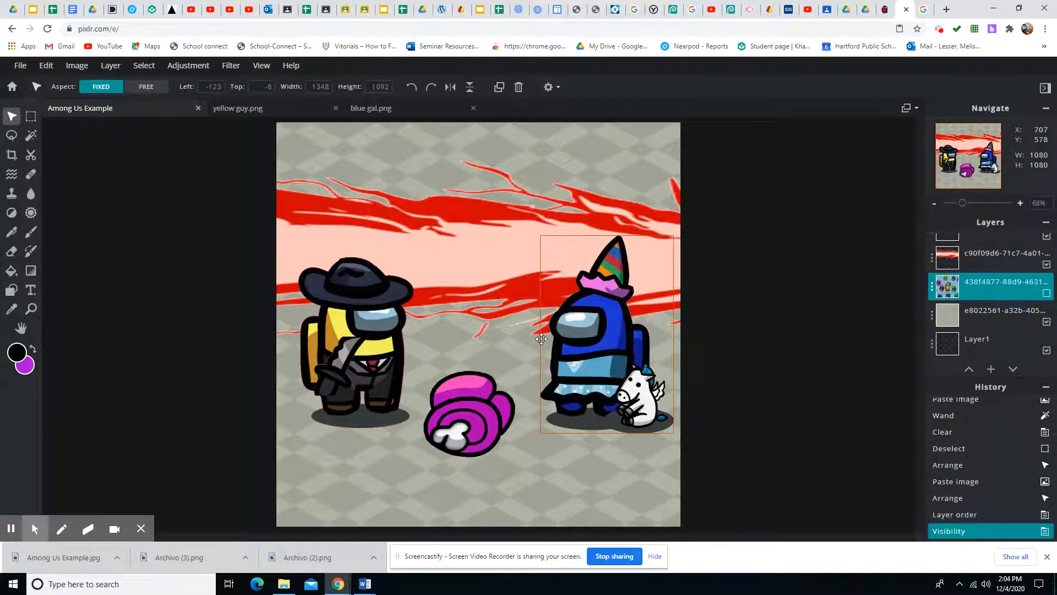
# Step: Open the file commands for the Among Us Example scene
pyautogui.click(22, 66)
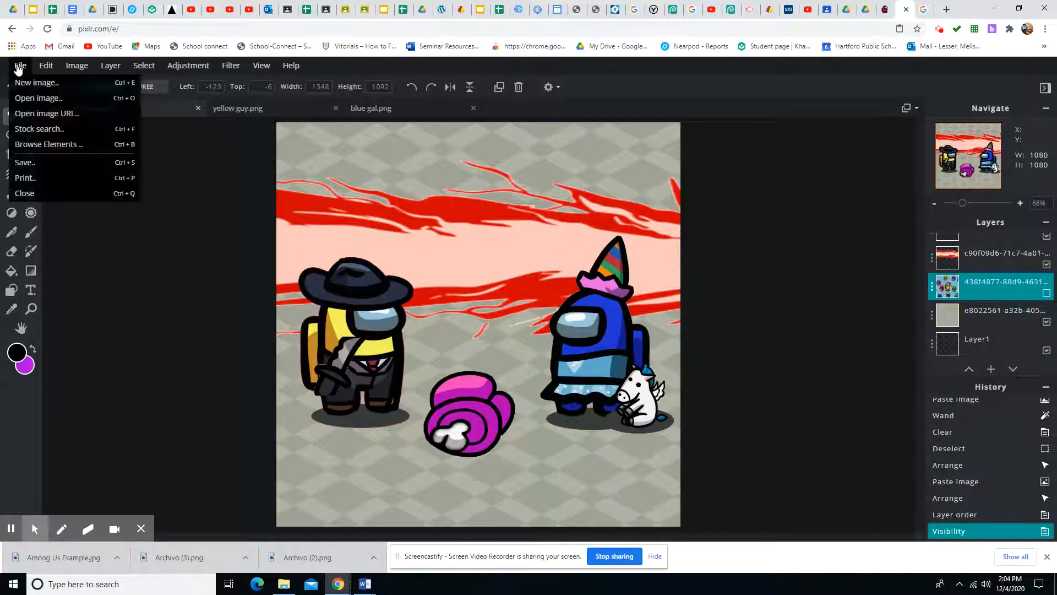